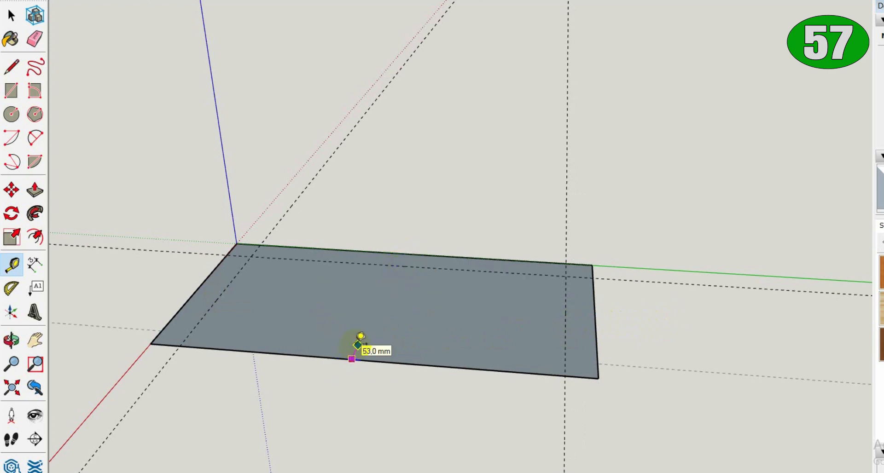
Group the small rectangle at the base's front corner and extrude it upward 150 mm into a block inside the group
{"action": "right_click", "coordinate": [177, 341]}
{"action": "left_click", "coordinate": [207, 206]}
{"action": "double_click", "coordinate": [169, 342]}
{"action": "key", "text": "p"}
{"action": "left_click", "coordinate": [169, 340]}
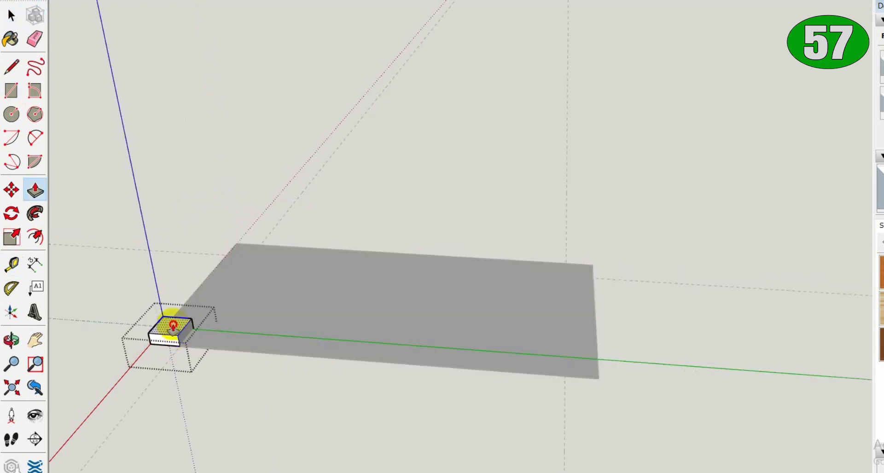
{"action": "left_click", "coordinate": [172, 329]}
{"action": "scroll", "coordinate": [172, 329], "scroll_direction": "up", "scroll_amount": 5}
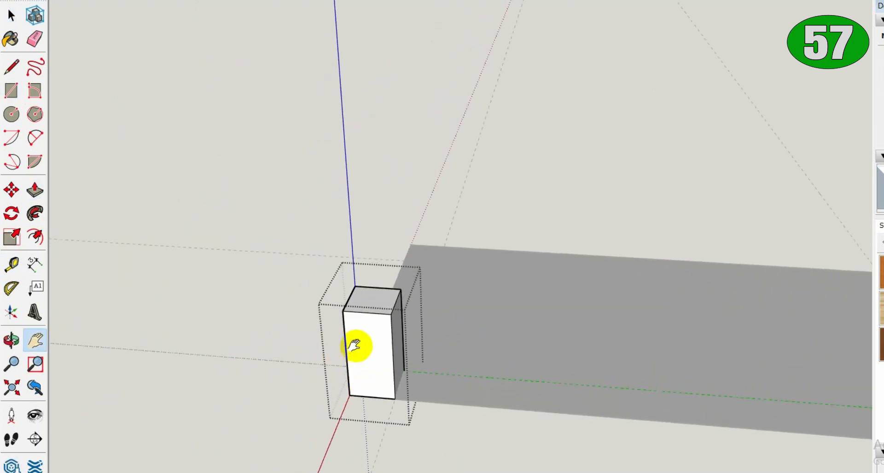
Place a horizontal guide across the lower part of the block's front face, offset upward from its bottom edge
{"action": "key", "text": "t"}
{"action": "left_click", "coordinate": [412, 368]}
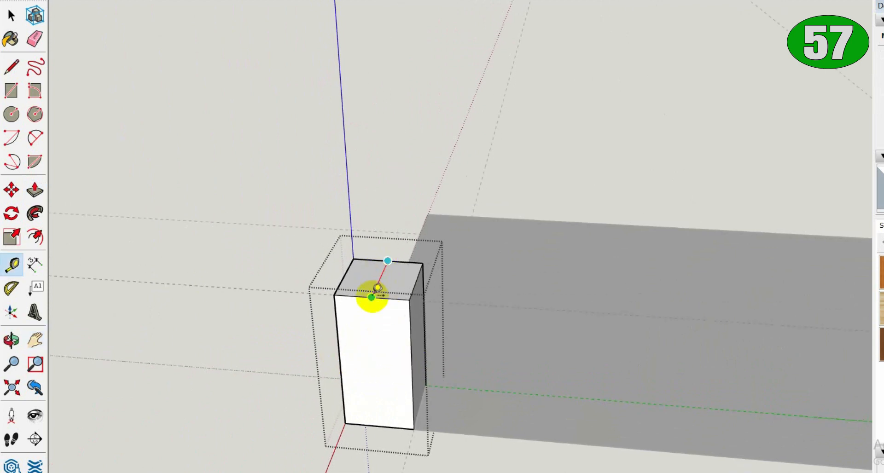
{"action": "key", "text": "o"}
{"action": "left_click_drag", "start_coordinate": [375, 355], "coordinate": [417, 261]}
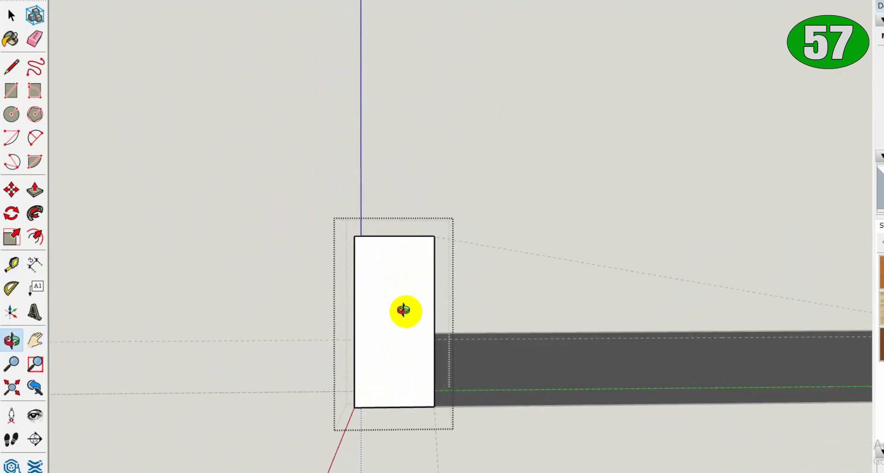
{"action": "key", "text": "t"}
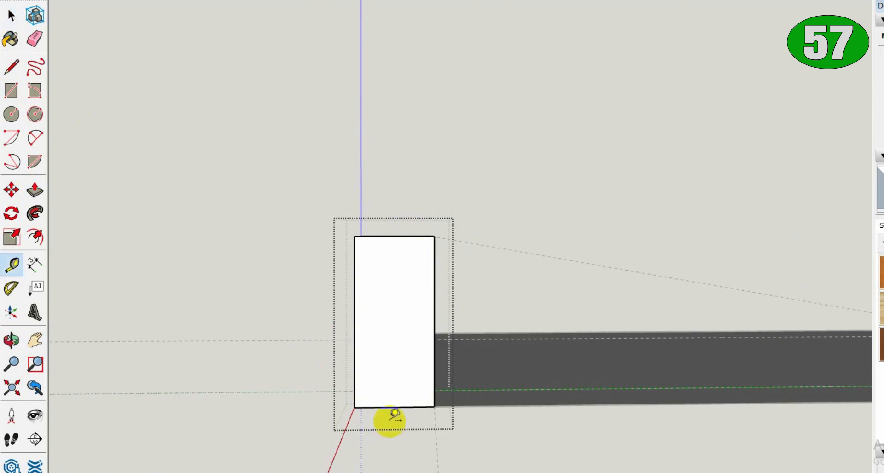
{"action": "left_click", "coordinate": [394, 407]}
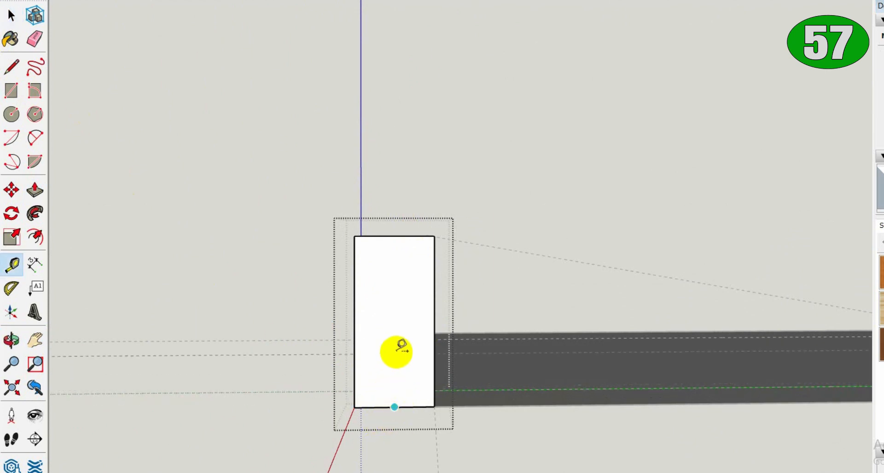
{"action": "left_click", "coordinate": [395, 369]}
{"action": "scroll", "coordinate": [368, 408], "scroll_direction": "up", "scroll_amount": 3}
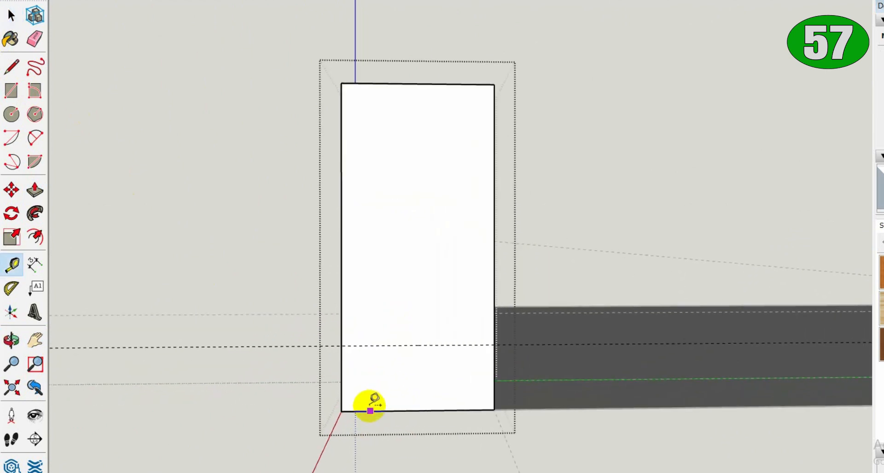
Place two vertical guides on the front face, one inside its left edge and one inside its right edge
{"action": "left_click", "coordinate": [341, 369]}
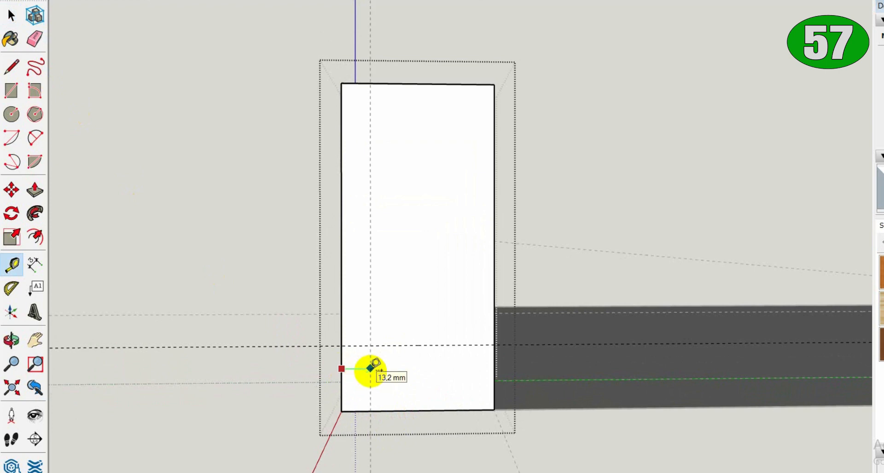
{"action": "left_click", "coordinate": [342, 364]}
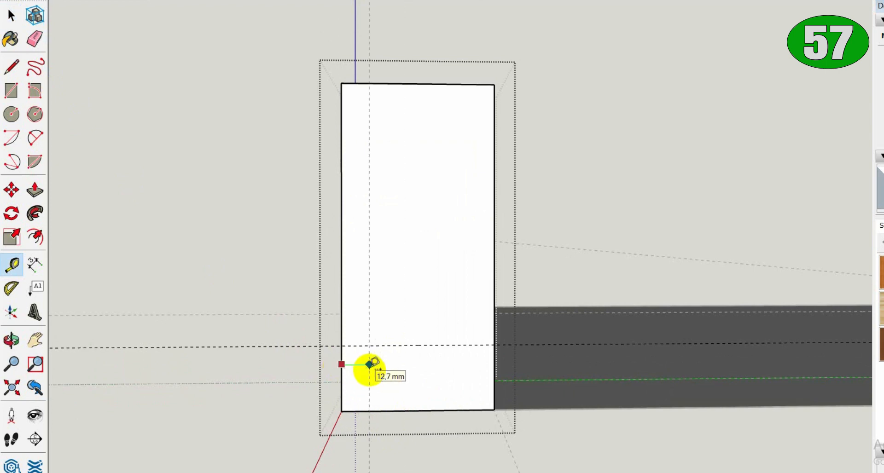
{"action": "left_click", "coordinate": [479, 365]}
Try a diagonal line across the front face's lower-left corner and measure the face's full height
{"action": "key", "text": "l"}
{"action": "left_click", "coordinate": [385, 410]}
{"action": "left_click", "coordinate": [341, 346]}
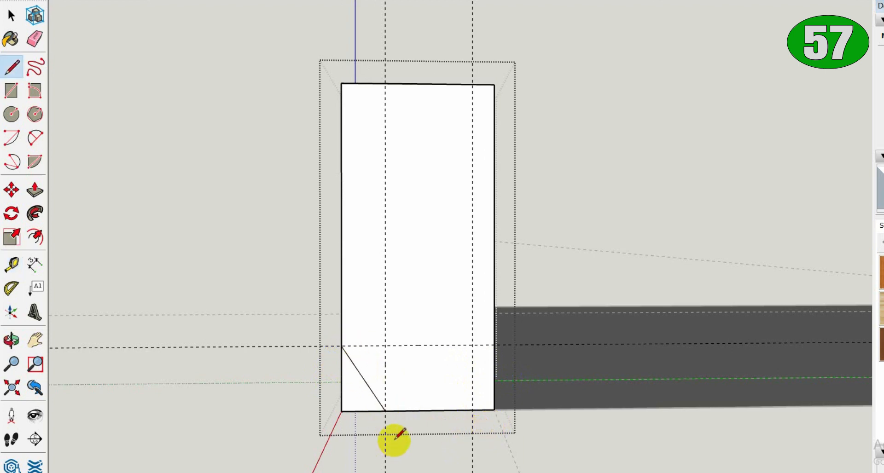
{"action": "key", "text": "t"}
{"action": "left_click", "coordinate": [418, 84]}
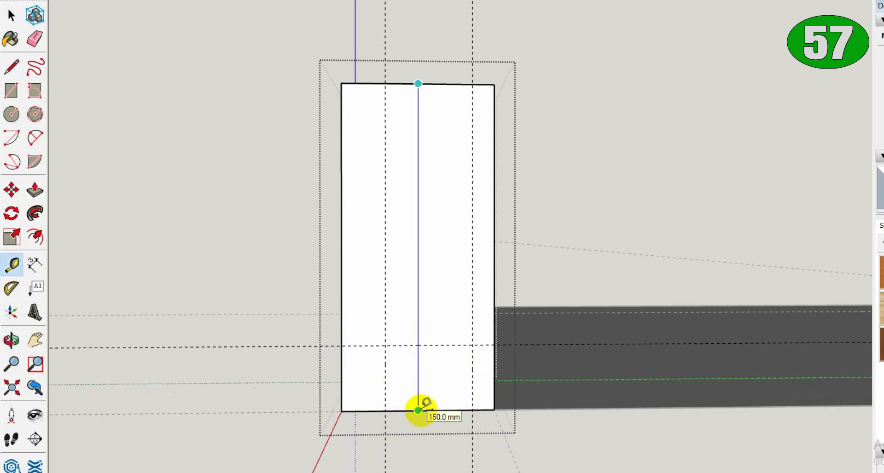
{"action": "left_click", "coordinate": [419, 410]}
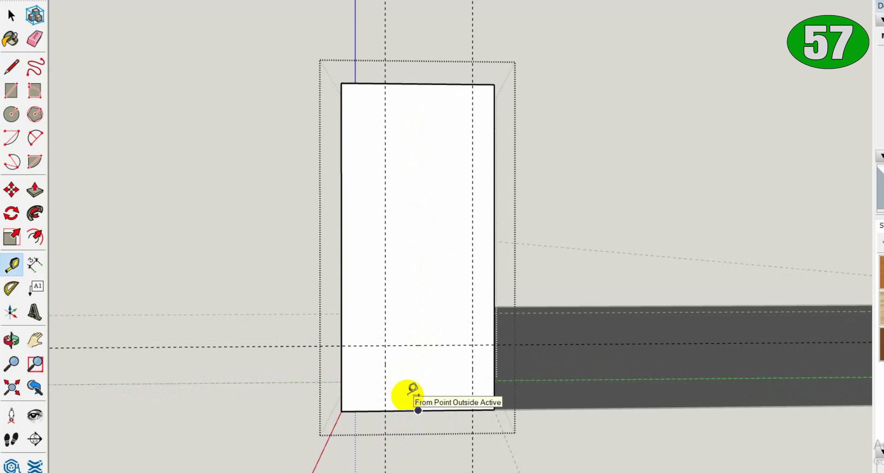
Draw a diagonal line from the left vertical guide on the bottom edge to the horizontal guide on the face's left edge
{"action": "key", "text": "l"}
{"action": "left_click", "coordinate": [385, 410]}
{"action": "left_click", "coordinate": [341, 346]}
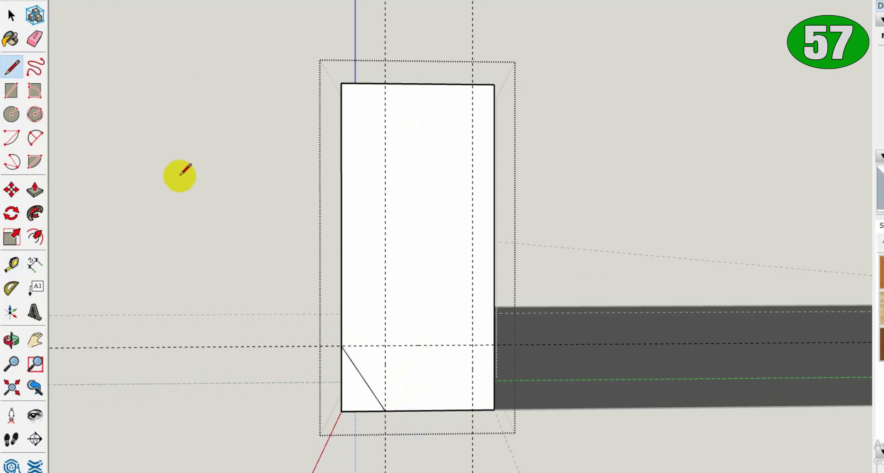
Draw four connected arcs forming an S-shaped profile down the face's left side, from the vertical guide on the top edge to the horizontal guide
{"action": "key", "text": "a"}
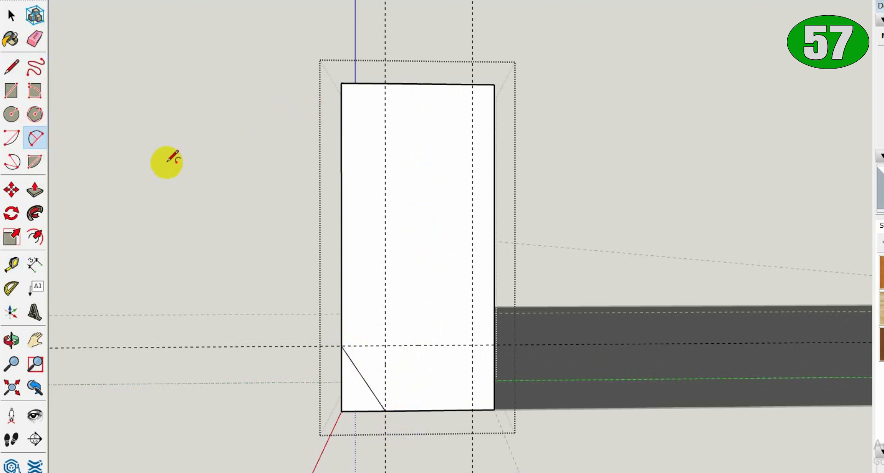
{"action": "left_click", "coordinate": [385, 84]}
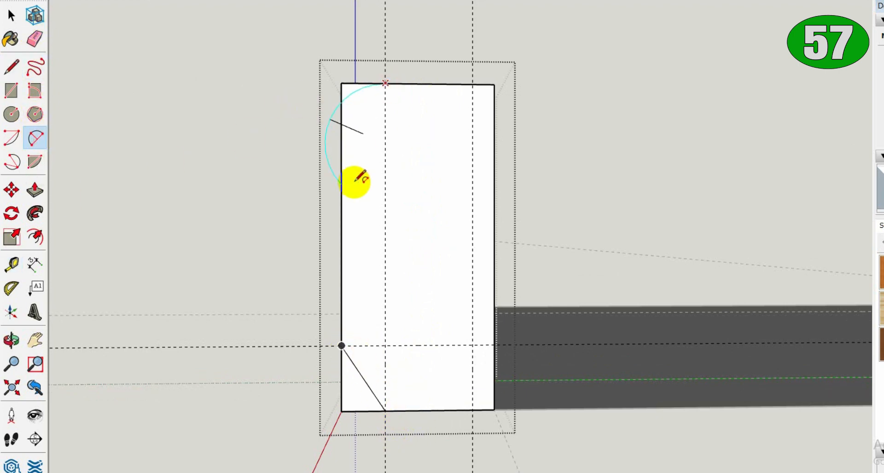
{"action": "left_click", "coordinate": [341, 127]}
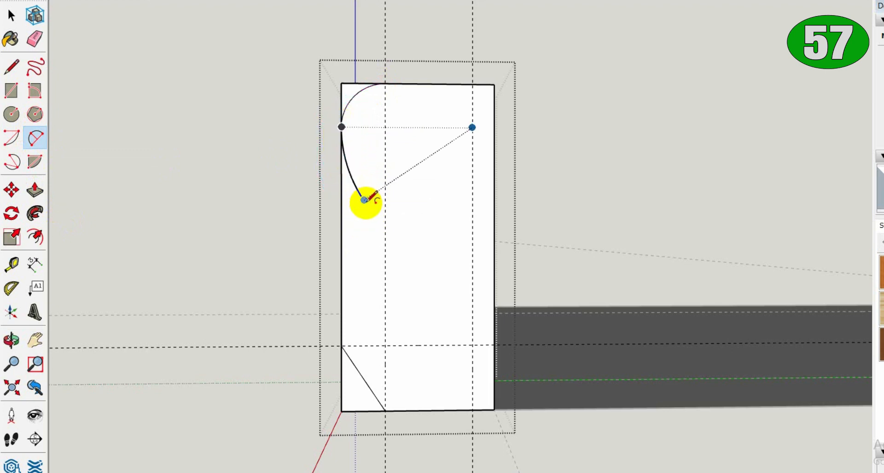
{"action": "left_click", "coordinate": [364, 200]}
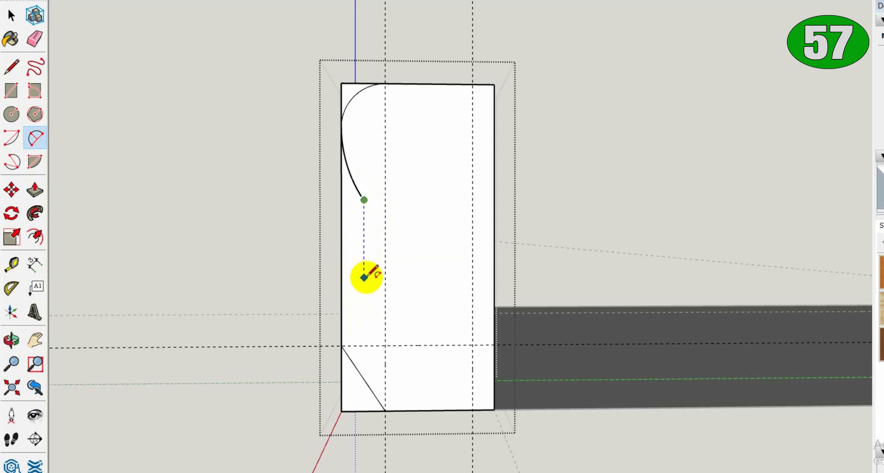
{"action": "left_click", "coordinate": [363, 326]}
{"action": "left_click", "coordinate": [386, 264]}
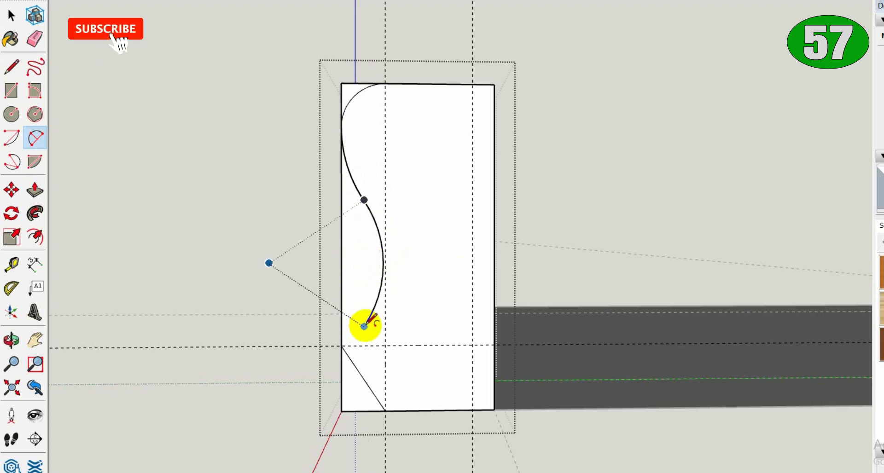
{"action": "left_click", "coordinate": [364, 326]}
{"action": "left_click", "coordinate": [341, 346]}
{"action": "left_click", "coordinate": [352, 344]}
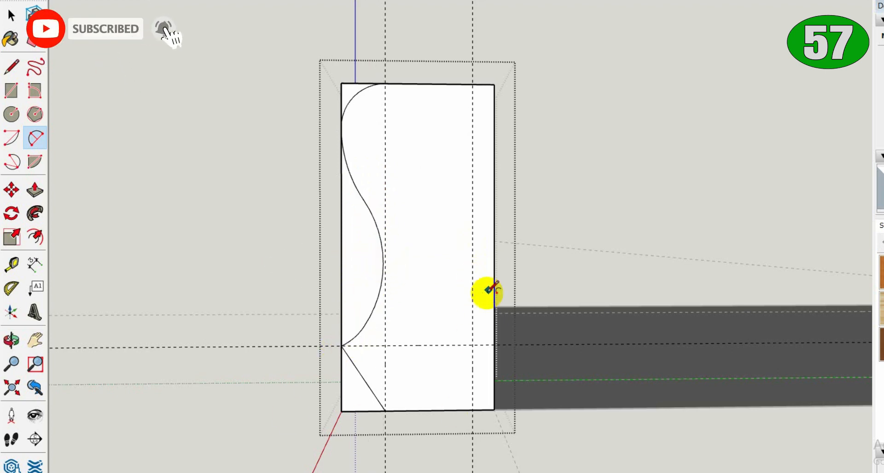
Draw a diagonal line across the face's lower-right corner and place a second horizontal guide offset down from the top edge
{"action": "key", "text": "l"}
{"action": "left_click", "coordinate": [473, 409]}
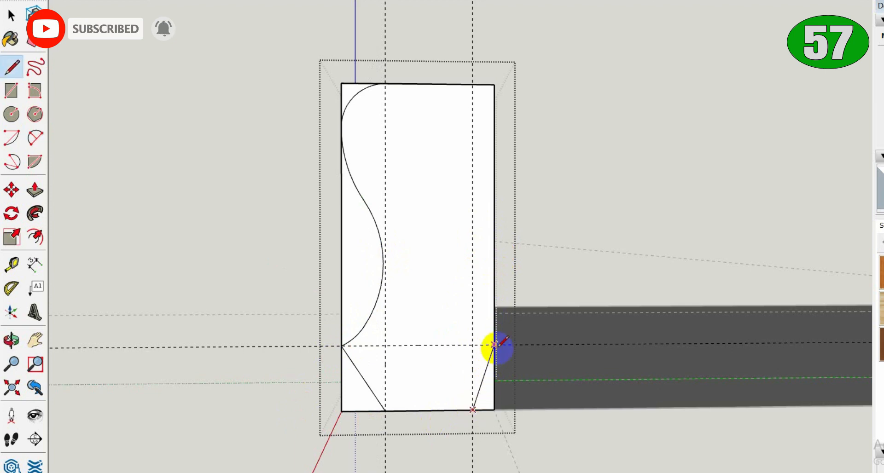
{"action": "left_click", "coordinate": [494, 345]}
{"action": "key", "text": "t"}
{"action": "left_click", "coordinate": [443, 84]}
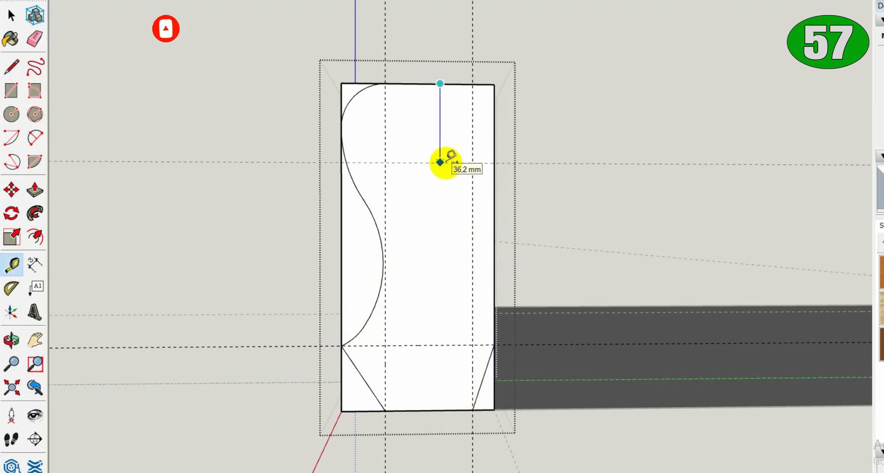
{"action": "left_click", "coordinate": [446, 193]}
Try a concave arc profile along the face's right side between the two horizontal guides and undo it
{"action": "key", "text": "a"}
{"action": "left_click", "coordinate": [494, 192]}
{"action": "left_click", "coordinate": [494, 344]}
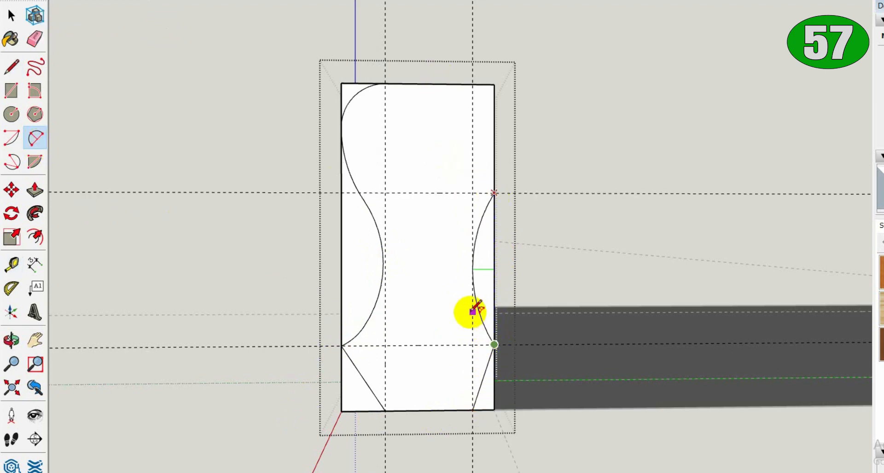
{"action": "key", "text": "Escape"}
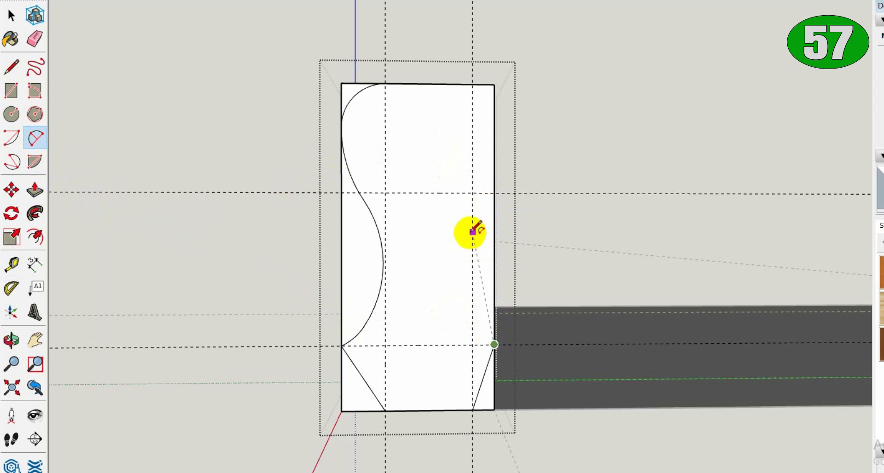
{"action": "left_click", "coordinate": [473, 265]}
{"action": "left_click", "coordinate": [473, 234]}
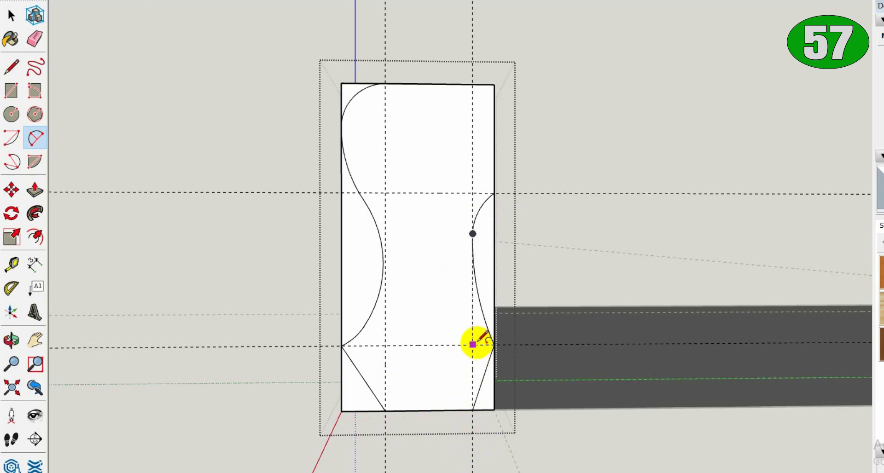
{"action": "key", "text": "ctrl+z"}
{"action": "key", "text": "ctrl+z"}
Draw two connected arcs on the face's right side, from the upper guide inward to the vertical guide and back out to the lower guide
{"action": "left_click", "coordinate": [494, 192]}
{"action": "left_click", "coordinate": [472, 263]}
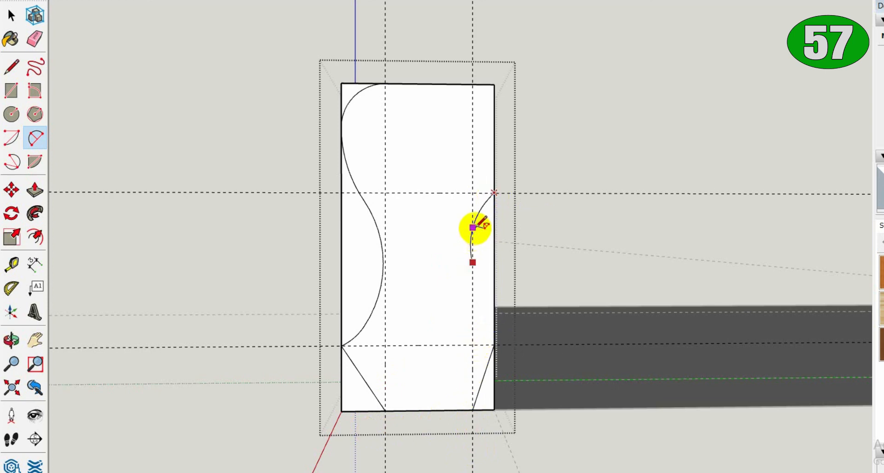
{"action": "left_click", "coordinate": [472, 244]}
{"action": "left_click", "coordinate": [495, 346]}
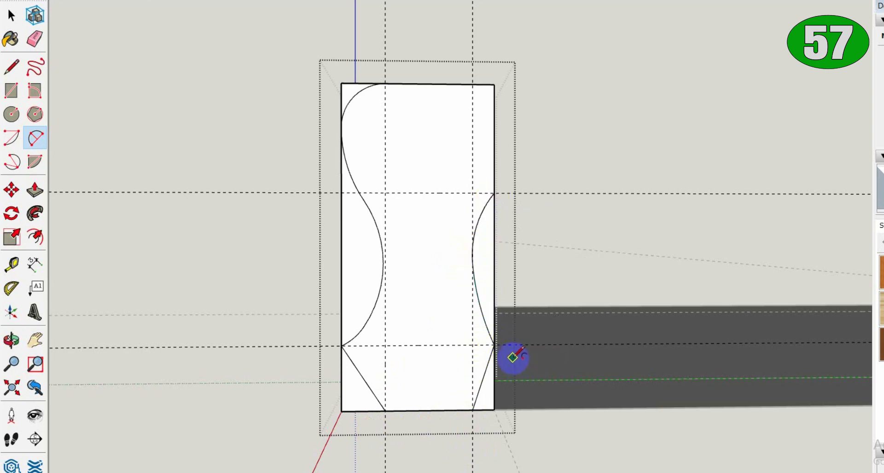
Push the three waste areas beside the left profile and diagonal through the block's full 70 mm depth to cut them away
{"action": "key", "text": "o"}
{"action": "left_click_drag", "start_coordinate": [617, 216], "coordinate": [572, 306]}
{"action": "key", "text": "space"}
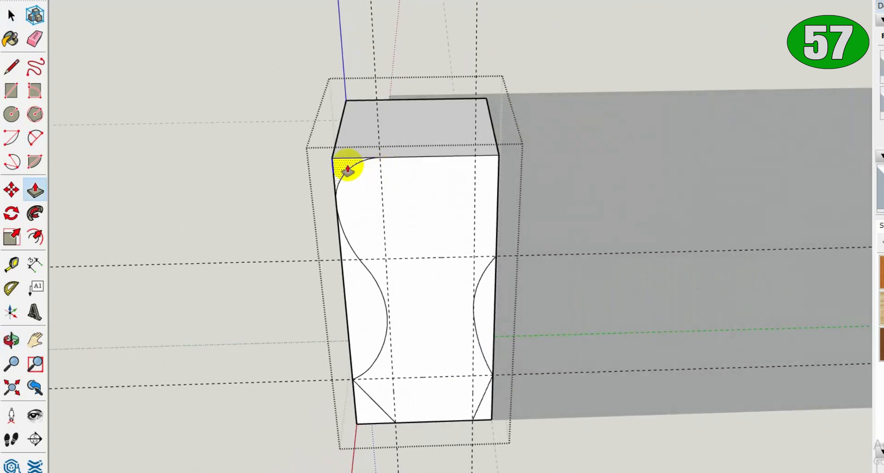
{"action": "left_click", "coordinate": [347, 166]}
{"action": "left_click", "coordinate": [346, 100]}
{"action": "middle_click_drag", "start_coordinate": [359, 307], "coordinate": [410, 323]}
{"action": "left_click", "coordinate": [408, 322]}
{"action": "left_click", "coordinate": [348, 264]}
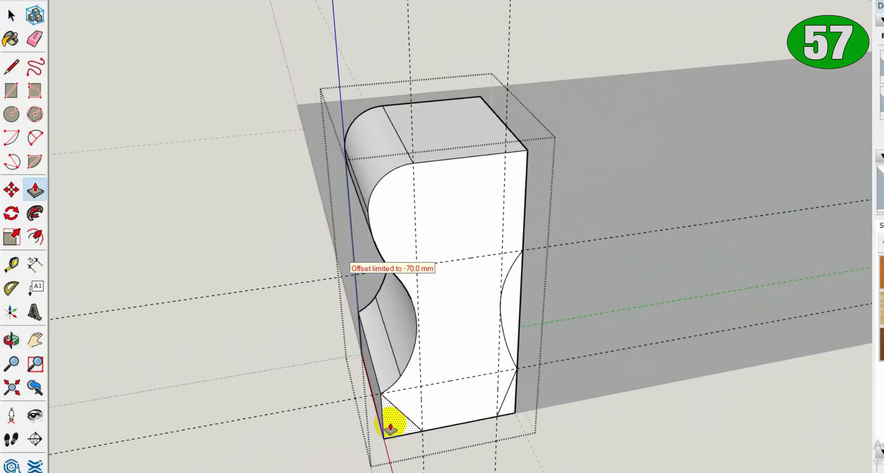
{"action": "left_click", "coordinate": [391, 426]}
{"action": "left_click", "coordinate": [329, 336]}
Push the concave waste area and the lower corner triangle on the right side through the block to remove them
{"action": "middle_click_drag", "start_coordinate": [513, 333], "coordinate": [409, 335]}
{"action": "left_click", "coordinate": [424, 337]}
{"action": "left_click", "coordinate": [458, 262]}
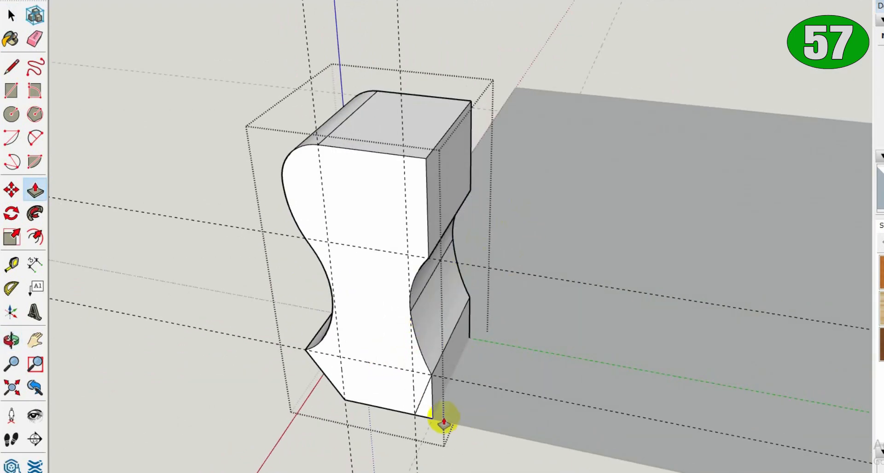
{"action": "left_click", "coordinate": [444, 422]}
Delete the two horizontal and two vertical construction guides around the carved block
{"action": "key", "text": "space"}
{"action": "middle_click_drag", "start_coordinate": [525, 345], "coordinate": [662, 148]}
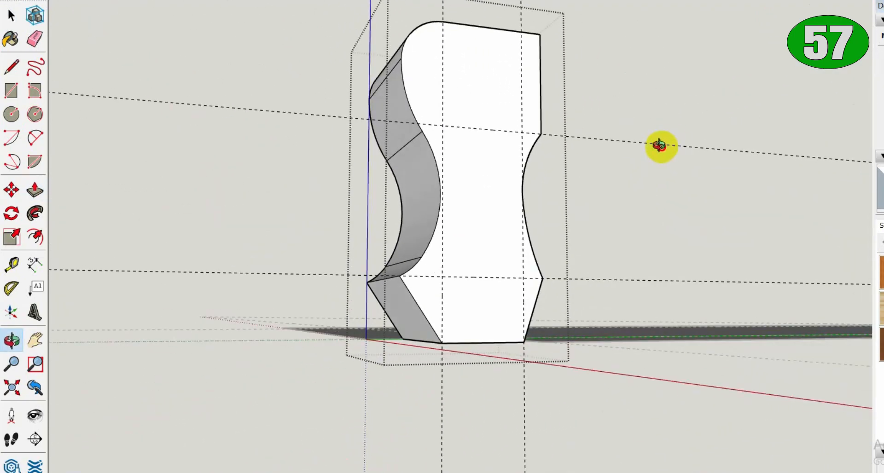
{"action": "triple_click", "coordinate": [430, 334]}
{"action": "left_click", "coordinate": [624, 211]}
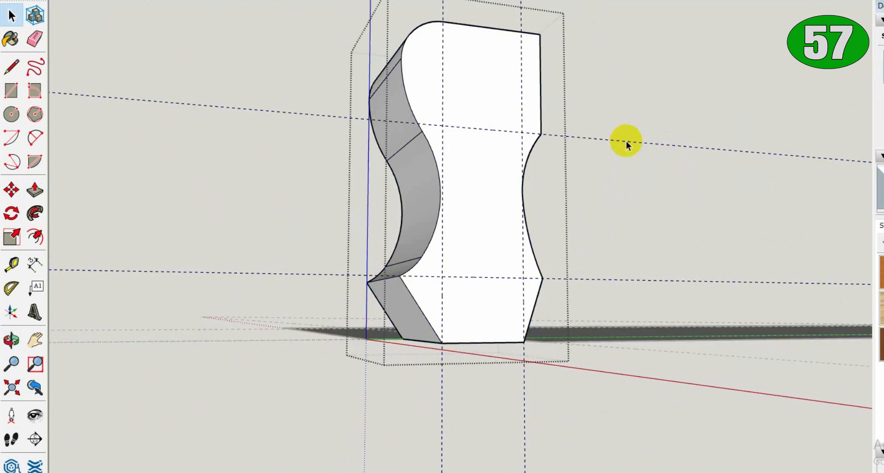
{"action": "left_click", "coordinate": [629, 281]}
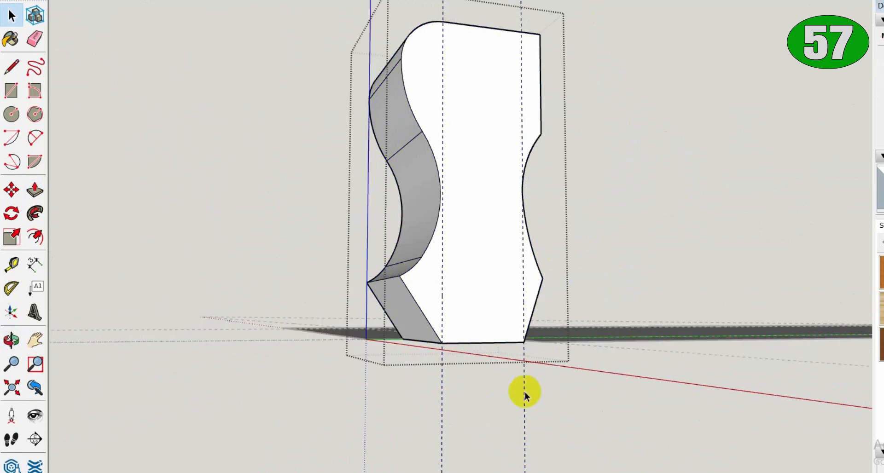
Select all of the block's geometry and soften the edges between its curved side faces
{"action": "triple_click", "coordinate": [385, 321]}
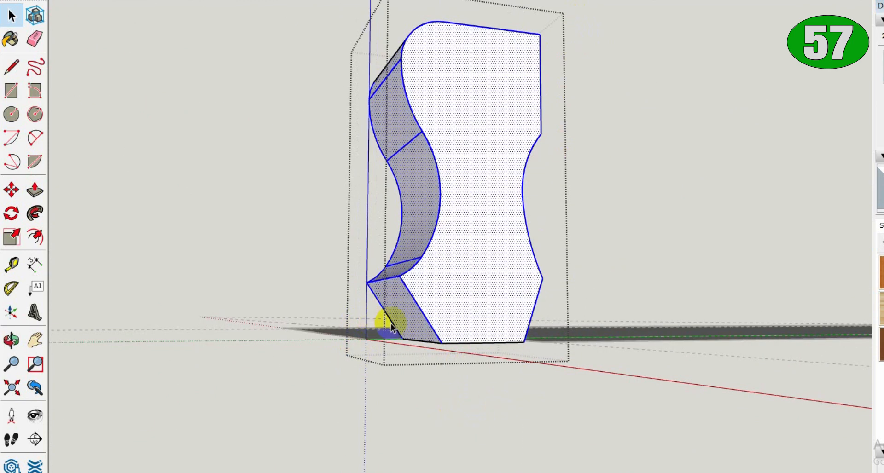
{"action": "right_click", "coordinate": [479, 241]}
{"action": "left_click", "coordinate": [507, 190]}
{"action": "left_click", "coordinate": [882, 437]}
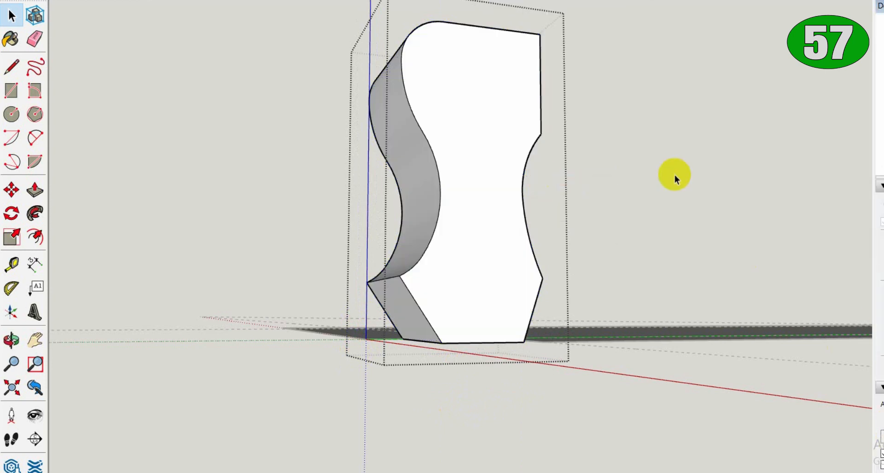
{"action": "middle_click_drag", "start_coordinate": [674, 177], "coordinate": [494, 223]}
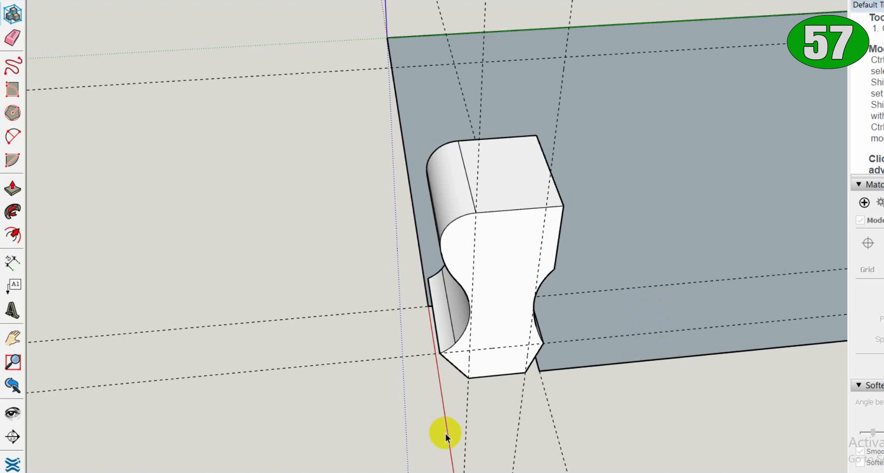
Lengthen the carved block by extending its front profile face outward, and close its group
{"action": "middle_click_drag", "start_coordinate": [445, 436], "coordinate": [404, 366]}
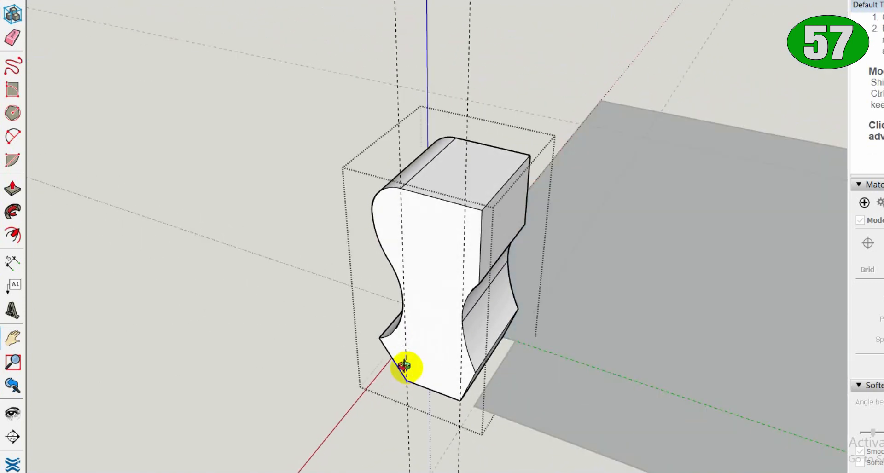
{"action": "key", "text": "ctrl+z"}
{"action": "middle_click_drag", "start_coordinate": [405, 366], "coordinate": [554, 284]}
{"action": "key", "text": "Escape"}
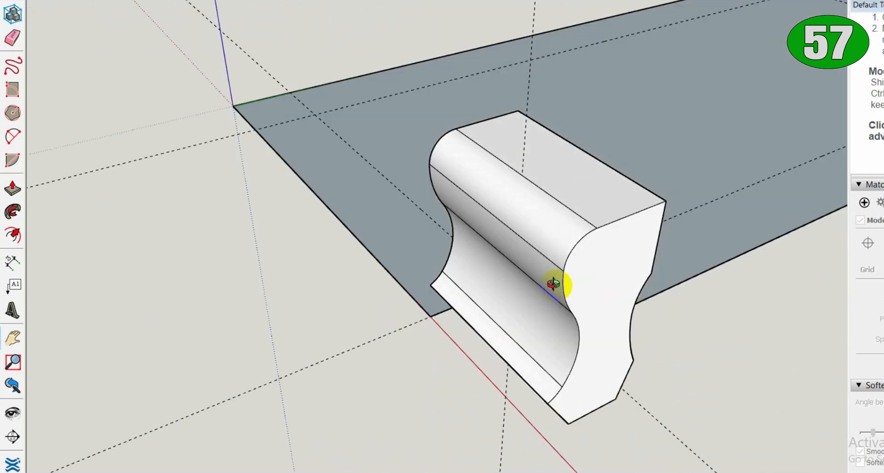
Make a rotated copy of the carved block, turned 90° about the centre of its top face
{"action": "key", "text": "space"}
{"action": "middle_click_drag", "start_coordinate": [748, 375], "coordinate": [600, 399]}
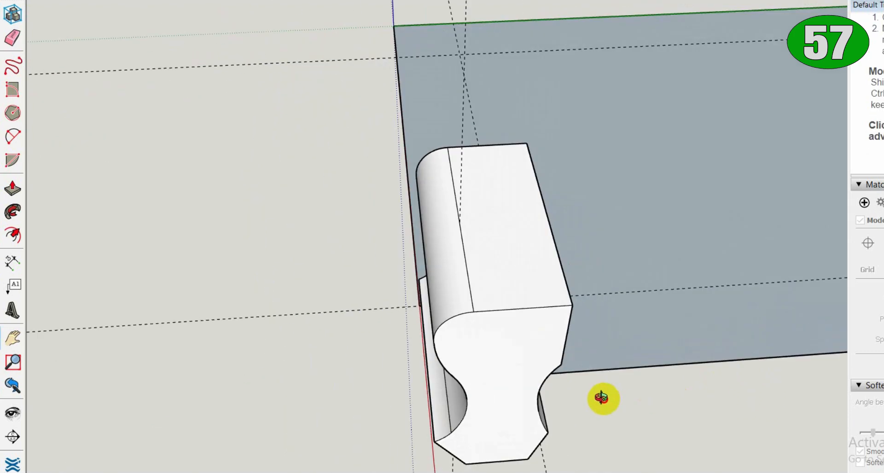
{"action": "left_click", "coordinate": [502, 253]}
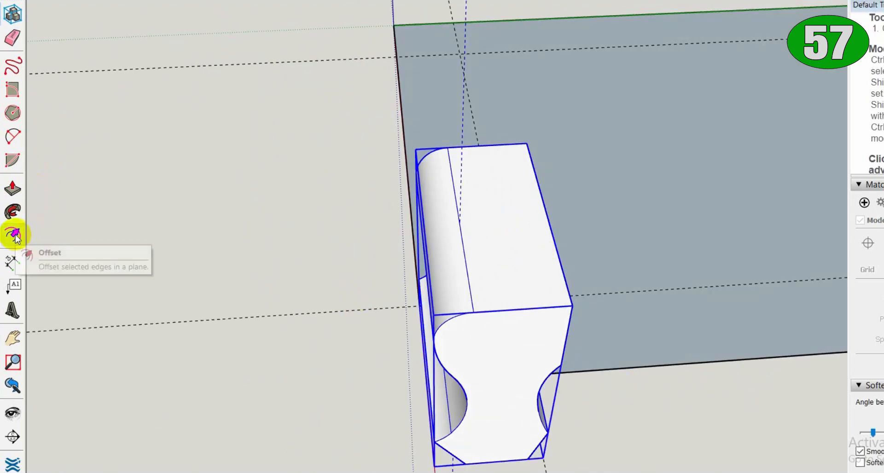
{"action": "left_click", "coordinate": [12, 212]}
{"action": "left_click", "coordinate": [481, 216]}
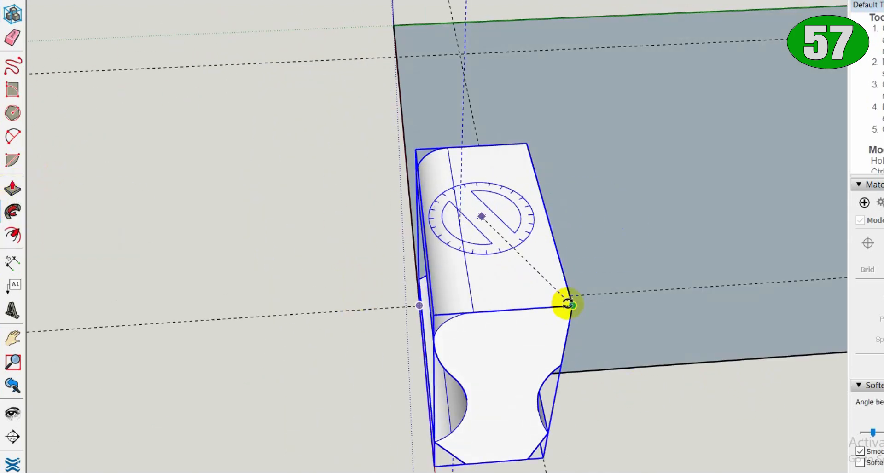
{"action": "left_click", "coordinate": [572, 304]}
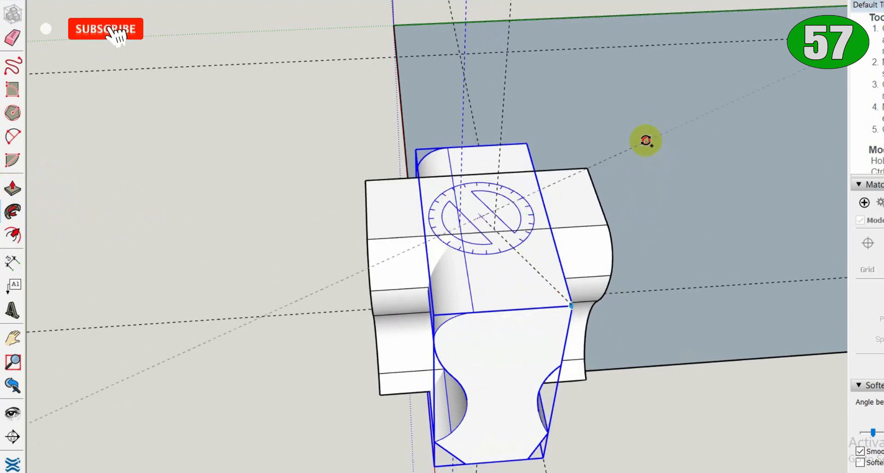
{"action": "left_click", "coordinate": [643, 142]}
Intersect the two crossed blocks as solids, keeping only their shared volume as the leg, and clear the selection
{"action": "key", "text": "h"}
{"action": "key", "text": "ctrl+a"}
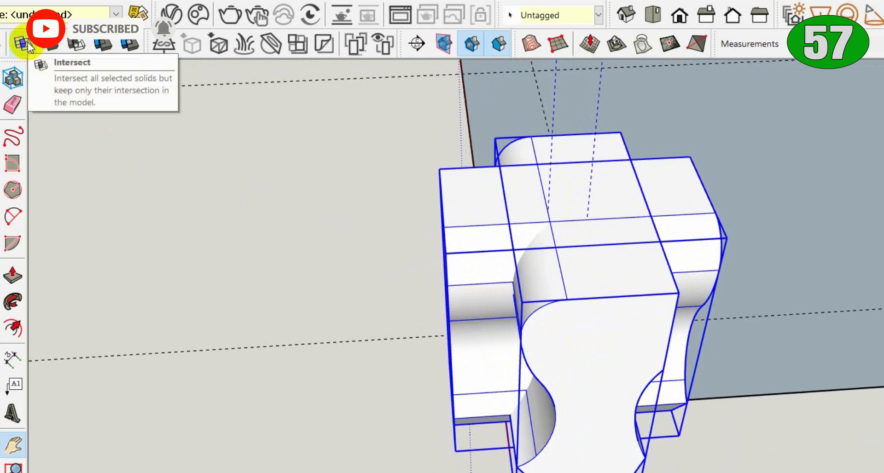
{"action": "left_click", "coordinate": [23, 43]}
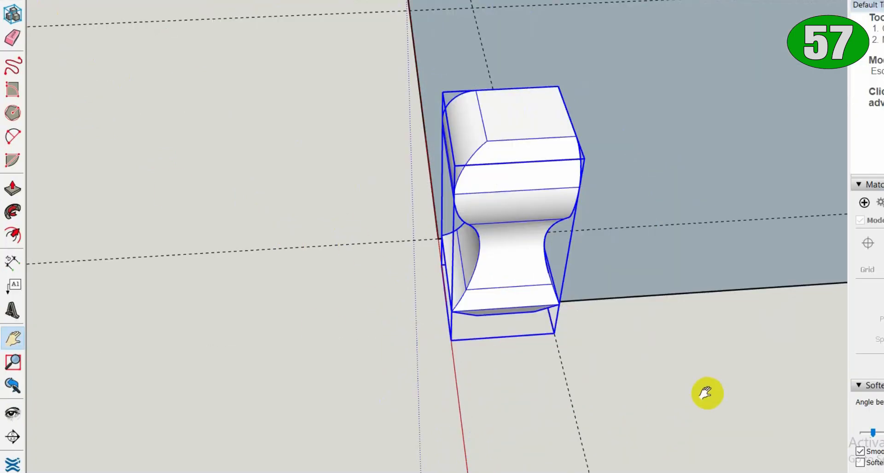
{"action": "key", "text": "space"}
{"action": "left_click", "coordinate": [623, 371]}
Copy the finished leg along the base's long side to its opposite end
{"action": "middle_click_drag", "start_coordinate": [623, 372], "coordinate": [659, 169]}
{"action": "middle_click_drag", "start_coordinate": [578, 244], "coordinate": [505, 215], "text": "shift"}
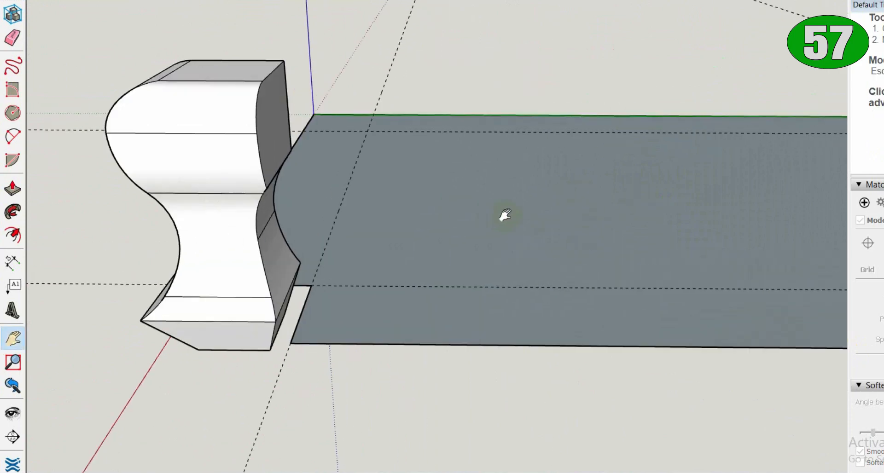
{"action": "scroll", "coordinate": [512, 215], "scroll_direction": "down", "scroll_amount": 5}
{"action": "middle_click_drag", "start_coordinate": [631, 243], "coordinate": [465, 249], "text": "shift"}
{"action": "left_click", "coordinate": [266, 230]}
{"action": "key", "text": "m"}
{"action": "key", "text": "ctrl"}
{"action": "left_click", "coordinate": [252, 227]}
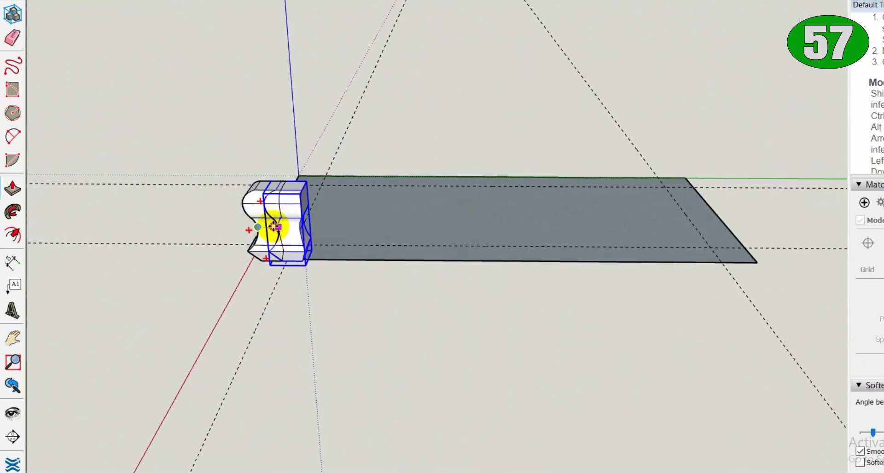
{"action": "left_click", "coordinate": [748, 226]}
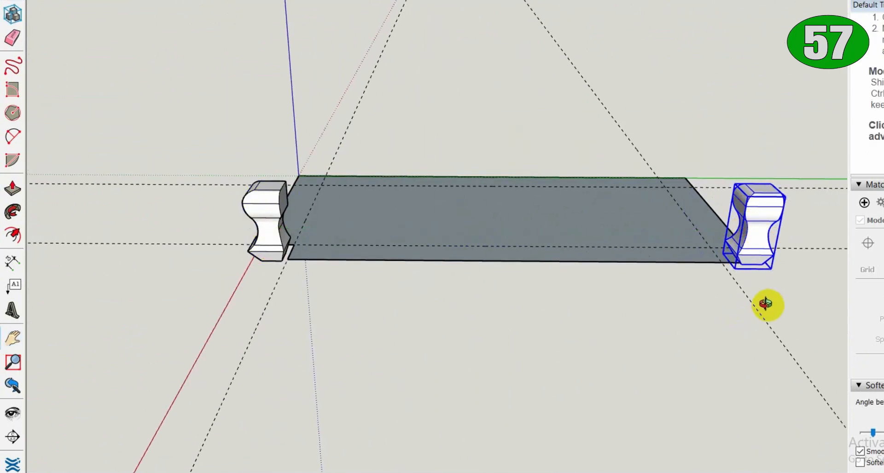
Select both legs and move them along the red axis to line up with the base's long edge
{"action": "middle_click_drag", "start_coordinate": [764, 304], "coordinate": [311, 266]}
{"action": "key", "text": "space"}
{"action": "left_click", "coordinate": [399, 189], "text": "shift"}
{"action": "key", "text": "m"}
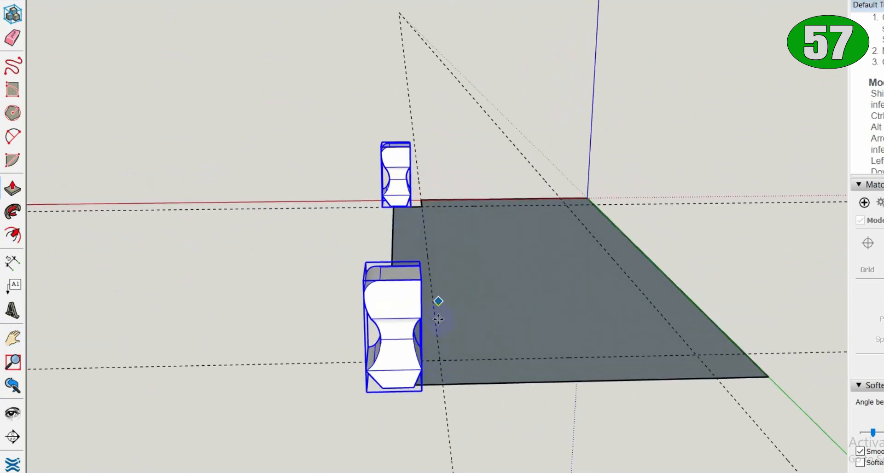
{"action": "scroll", "coordinate": [414, 181], "scroll_direction": "up", "scroll_amount": 3}
{"action": "left_click", "coordinate": [388, 195]}
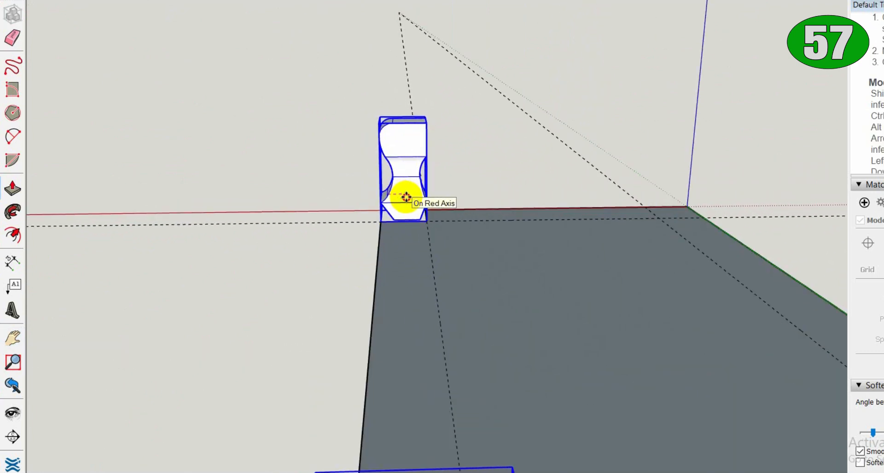
{"action": "left_click", "coordinate": [406, 197]}
{"action": "scroll", "coordinate": [480, 290], "scroll_direction": "down", "scroll_amount": 4}
{"action": "middle_click_drag", "start_coordinate": [524, 429], "coordinate": [748, 292]}
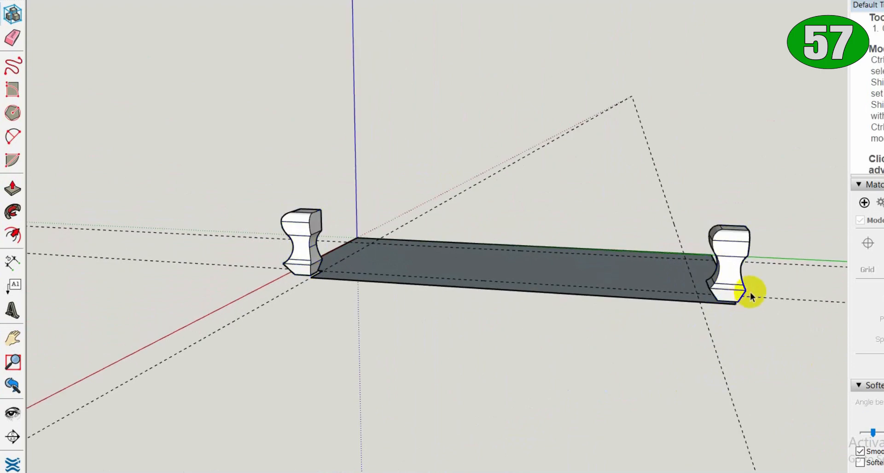
Flip the copied leg at the far end along its group's red axis
{"action": "scroll", "coordinate": [714, 252], "scroll_direction": "up", "scroll_amount": 3}
{"action": "right_click", "coordinate": [717, 262]}
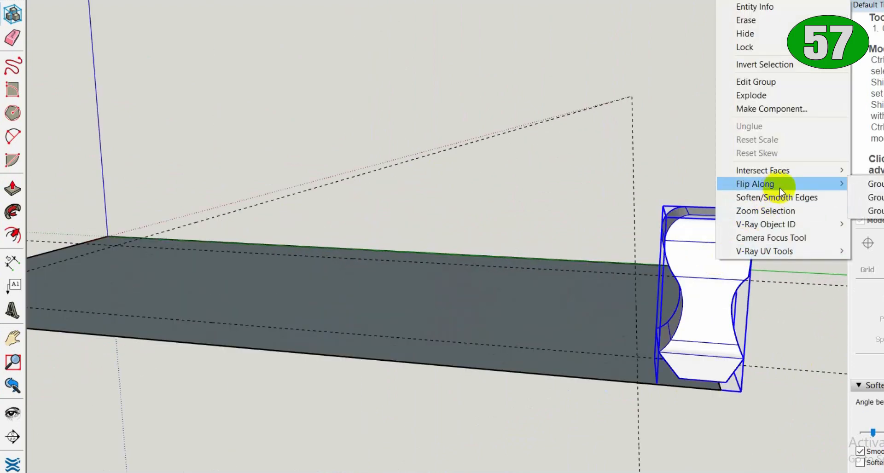
{"action": "left_click", "coordinate": [875, 184]}
{"action": "middle_click_drag", "start_coordinate": [792, 317], "coordinate": [435, 467]}
{"action": "left_click", "coordinate": [435, 465]}
{"action": "scroll", "coordinate": [485, 388], "scroll_direction": "down", "scroll_amount": 2}
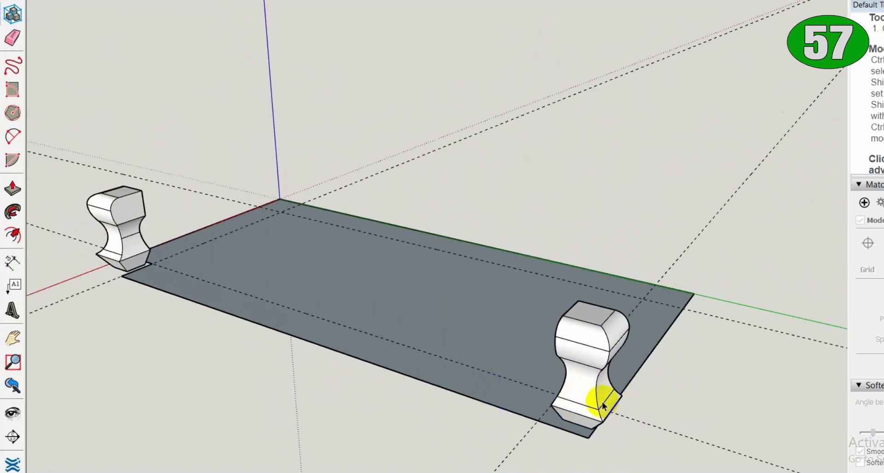
Copy both legs together across the base to its opposite long side
{"action": "left_click", "coordinate": [131, 251]}
{"action": "left_click", "coordinate": [588, 391], "text": "ctrl"}
{"action": "key", "text": "m"}
{"action": "left_click", "coordinate": [582, 390]}
{"action": "key", "text": "ctrl"}
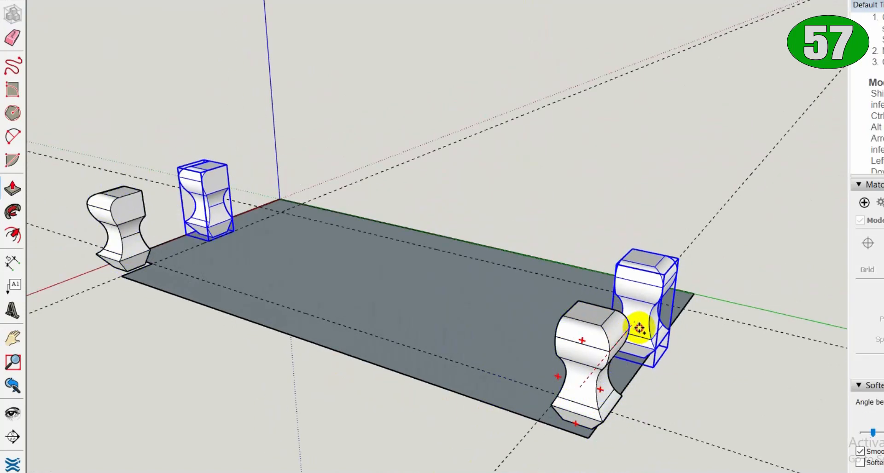
{"action": "left_click", "coordinate": [677, 274]}
Flip the two copied legs along the red direction so their curved sides face outward, and clear the selection
{"action": "middle_click_drag", "start_coordinate": [677, 274], "coordinate": [513, 278]}
{"action": "right_click", "coordinate": [514, 278]}
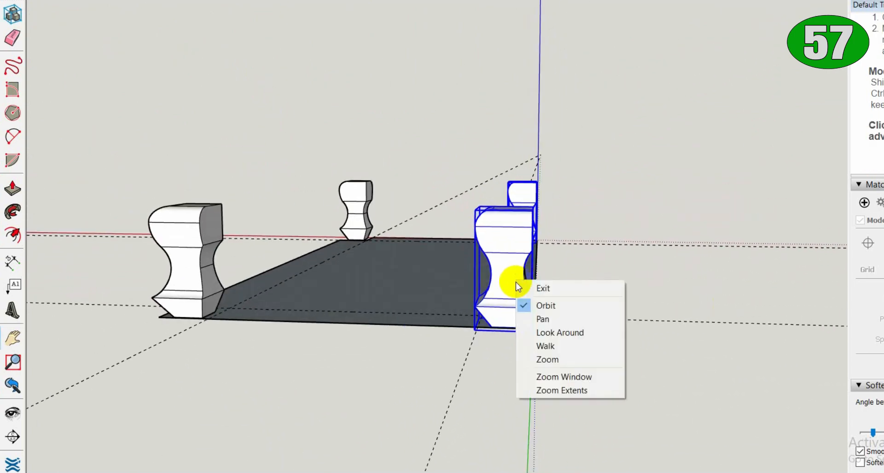
{"action": "left_click", "coordinate": [529, 288]}
{"action": "right_click", "coordinate": [514, 274]}
{"action": "mouse_move", "coordinate": [592, 197]}
{"action": "left_click", "coordinate": [691, 195]}
{"action": "scroll", "coordinate": [515, 310], "scroll_direction": "up", "scroll_amount": 5}
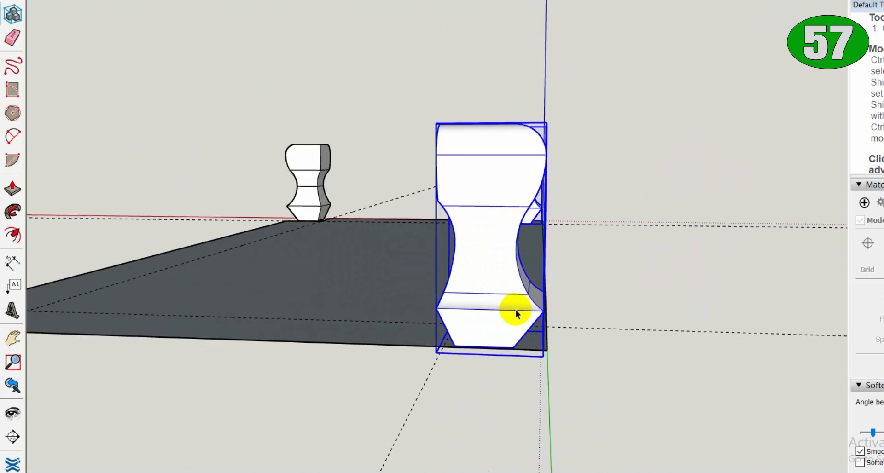
{"action": "scroll", "coordinate": [525, 338], "scroll_direction": "down", "scroll_amount": 4}
{"action": "key", "text": "m"}
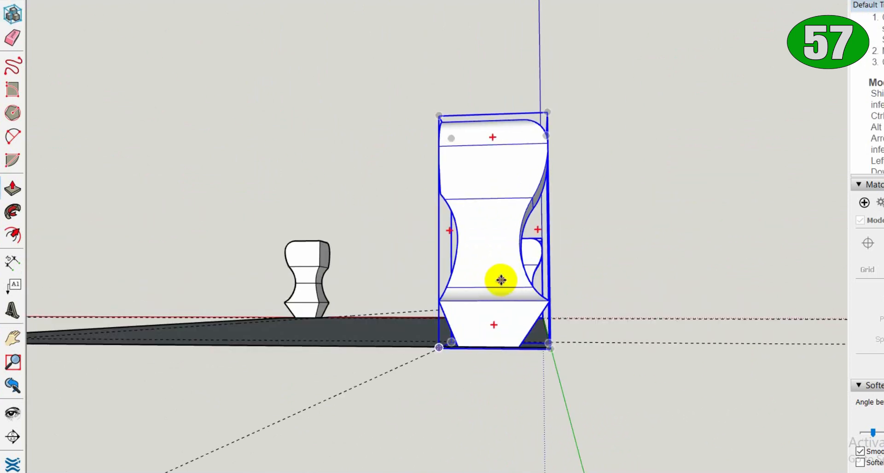
{"action": "middle_click_drag", "start_coordinate": [501, 278], "coordinate": [518, 333]}
{"action": "key", "text": "space"}
{"action": "left_click", "coordinate": [290, 403]}
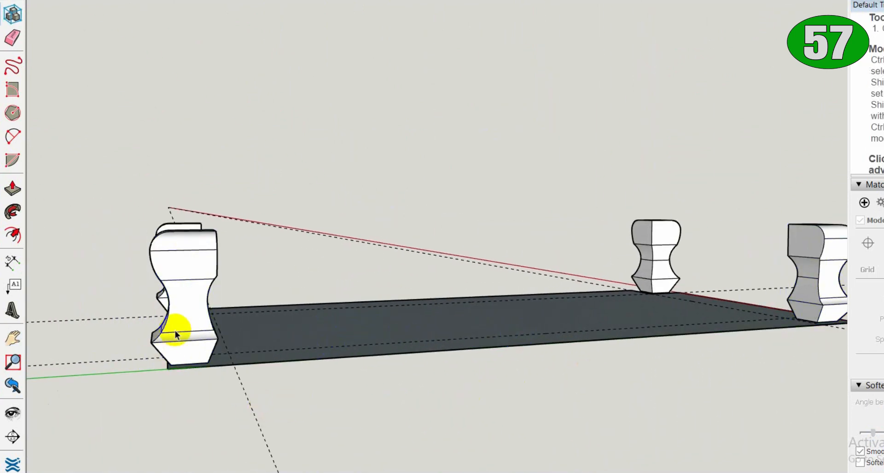
Move the two legs at the far end inward, one at a time, to align with the base's short edge
{"action": "left_click", "coordinate": [177, 331]}
{"action": "key", "text": "m"}
{"action": "scroll", "coordinate": [182, 320], "scroll_direction": "up", "scroll_amount": 2}
{"action": "left_click", "coordinate": [183, 321]}
{"action": "left_click", "coordinate": [200, 324]}
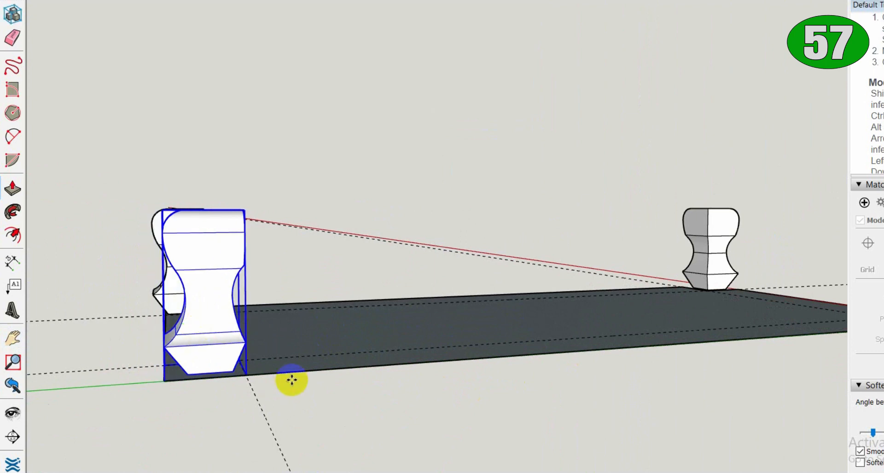
{"action": "middle_click_drag", "start_coordinate": [548, 419], "coordinate": [619, 367]}
{"action": "scroll", "coordinate": [619, 367], "scroll_direction": "up", "scroll_amount": 1}
{"action": "left_click", "coordinate": [638, 332]}
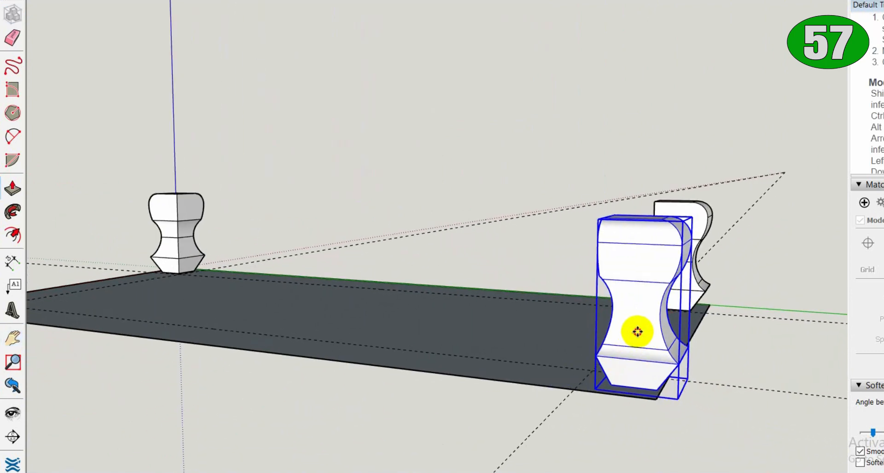
{"action": "left_click", "coordinate": [614, 328]}
{"action": "key", "text": "space"}
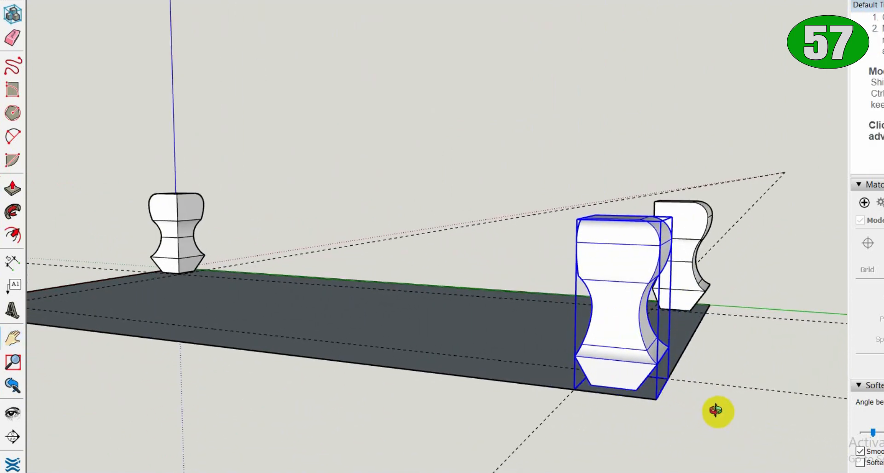
Draw a rectangle on the front leg's side face from its top corner down to the lower bevel, and group it
{"action": "middle_click_drag", "start_coordinate": [717, 412], "coordinate": [517, 394]}
{"action": "scroll", "coordinate": [517, 394], "scroll_direction": "down", "scroll_amount": 3}
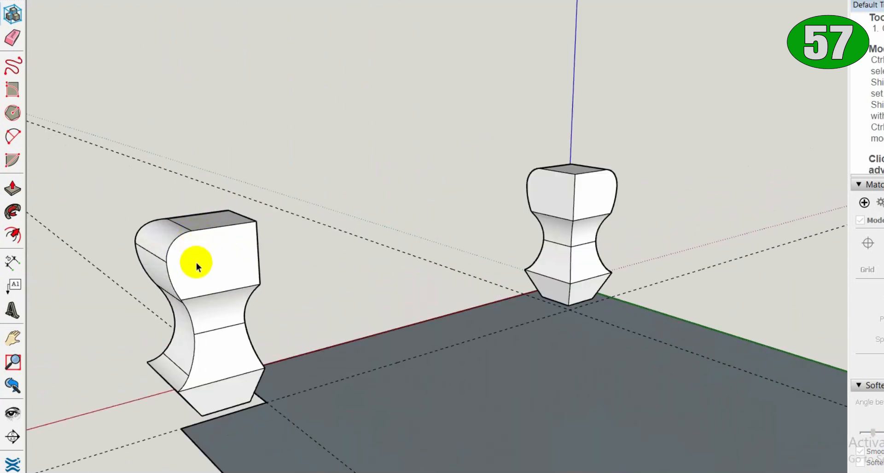
{"action": "key", "text": "r"}
{"action": "left_click", "coordinate": [256, 221]}
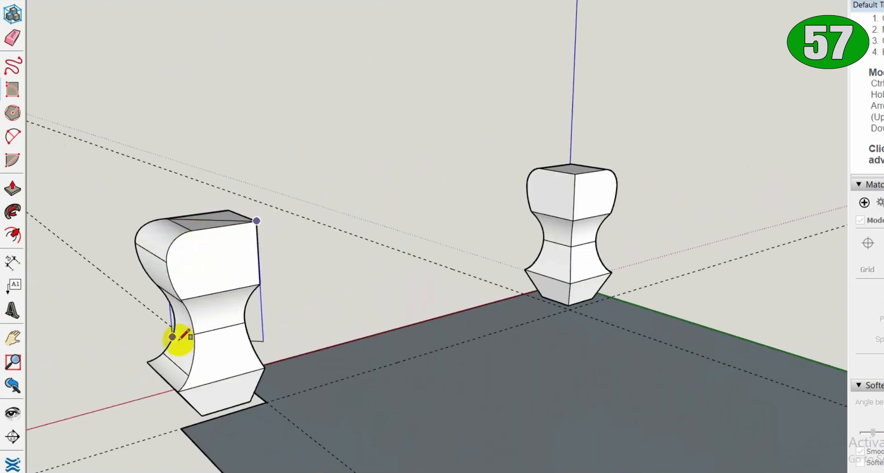
{"action": "left_click", "coordinate": [178, 391]}
{"action": "right_click", "coordinate": [227, 325]}
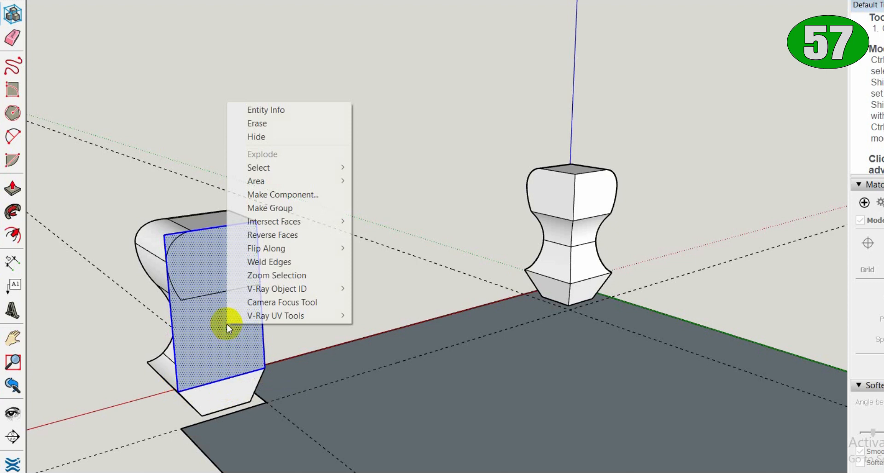
{"action": "left_click", "coordinate": [302, 211]}
Open the rectangle's group and extrude it with Push/Pull across to the leg at the opposite end, forming a rail
{"action": "middle_click_drag", "start_coordinate": [281, 322], "coordinate": [566, 277]}
{"action": "scroll", "coordinate": [566, 276], "scroll_direction": "down", "scroll_amount": 4}
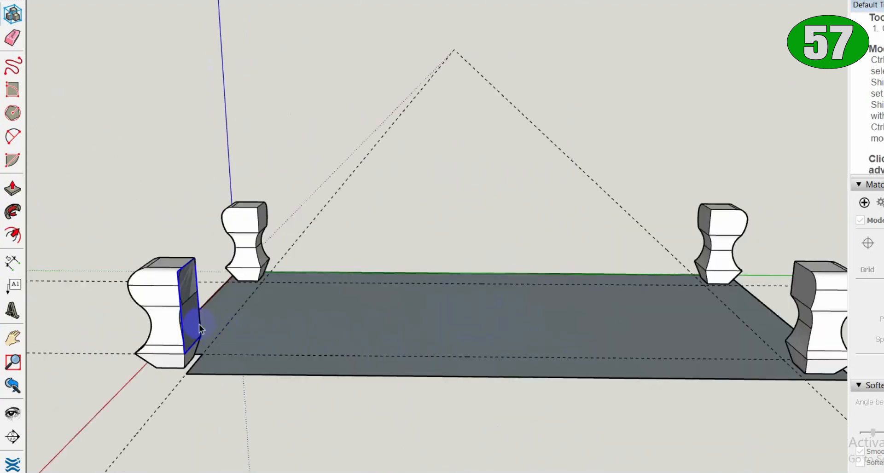
{"action": "double_click", "coordinate": [190, 321]}
{"action": "left_click", "coordinate": [190, 321]}
{"action": "key", "text": "p"}
{"action": "left_click", "coordinate": [190, 321]}
{"action": "left_click", "coordinate": [784, 343]}
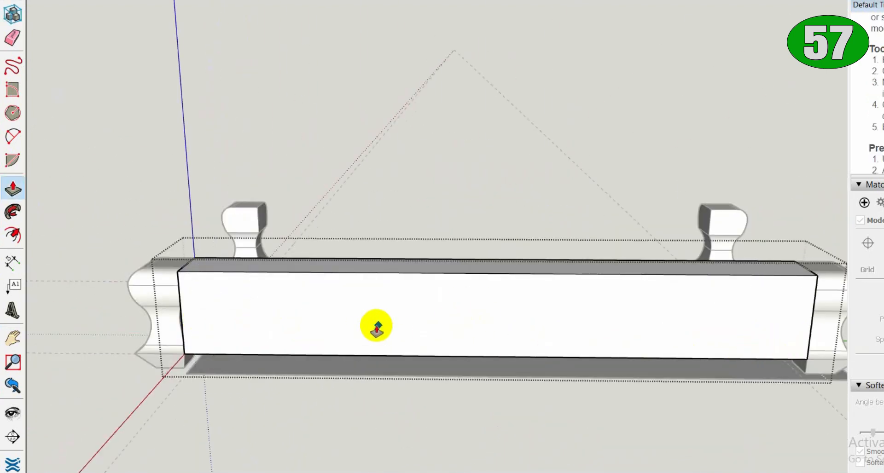
Draw a short line across the rail's end face from the leg's neck to the rail's front edge
{"action": "scroll", "coordinate": [376, 326], "scroll_direction": "up", "scroll_amount": 4}
{"action": "middle_click_drag", "start_coordinate": [375, 326], "coordinate": [557, 325]}
{"action": "key", "text": "l"}
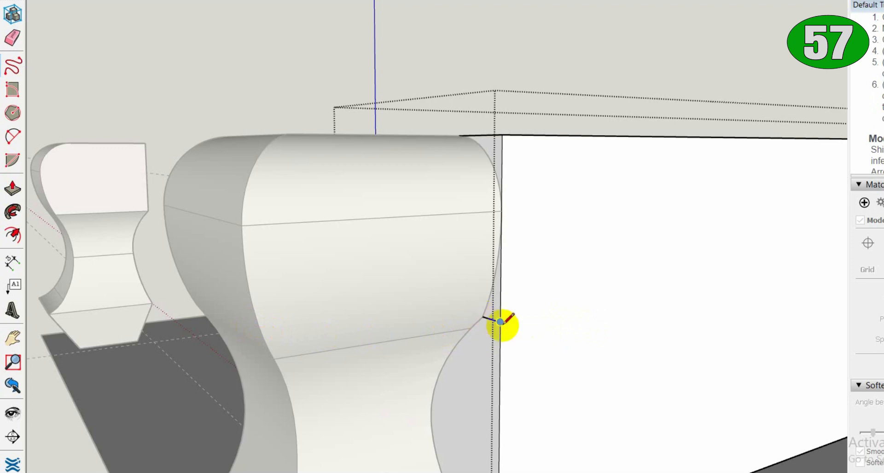
{"action": "left_click", "coordinate": [500, 321]}
Draw three joined arcs on the rail's front face, from the line's end at the leg to the first vertical guide at the lower edge
{"action": "left_click", "coordinate": [13, 137]}
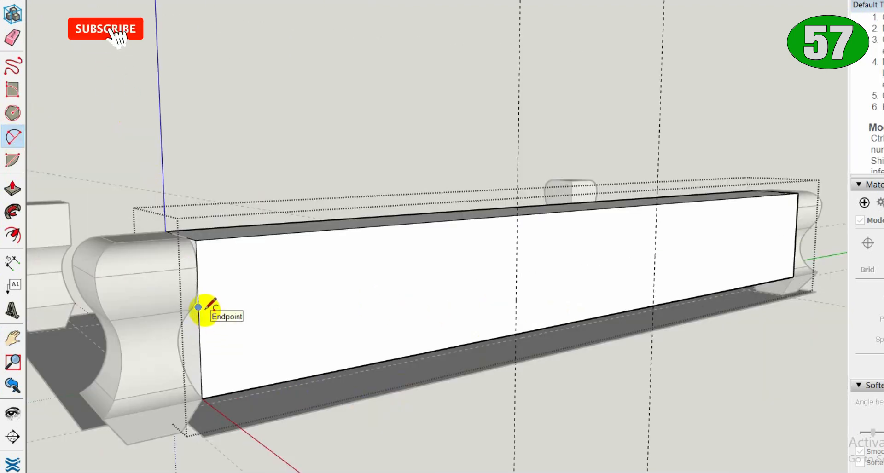
{"action": "left_click", "coordinate": [198, 307]}
{"action": "left_click", "coordinate": [343, 288]}
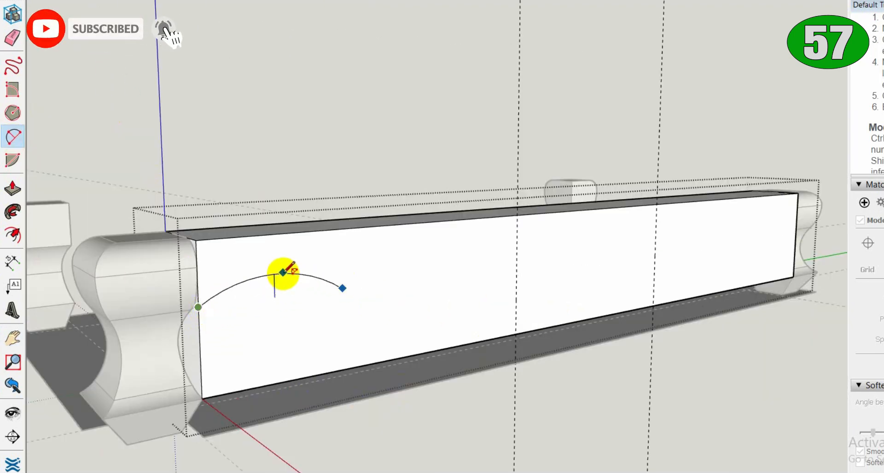
{"action": "left_click", "coordinate": [286, 274]}
{"action": "left_click", "coordinate": [342, 289]}
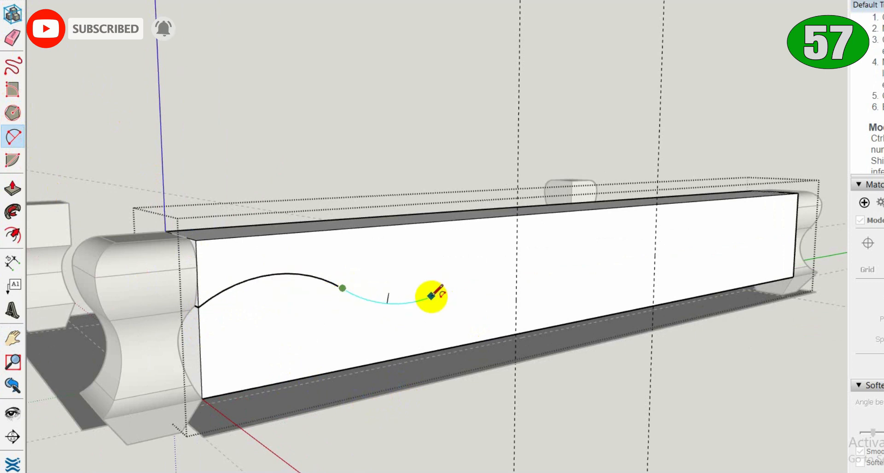
{"action": "left_click", "coordinate": [432, 297]}
{"action": "left_click", "coordinate": [516, 334]}
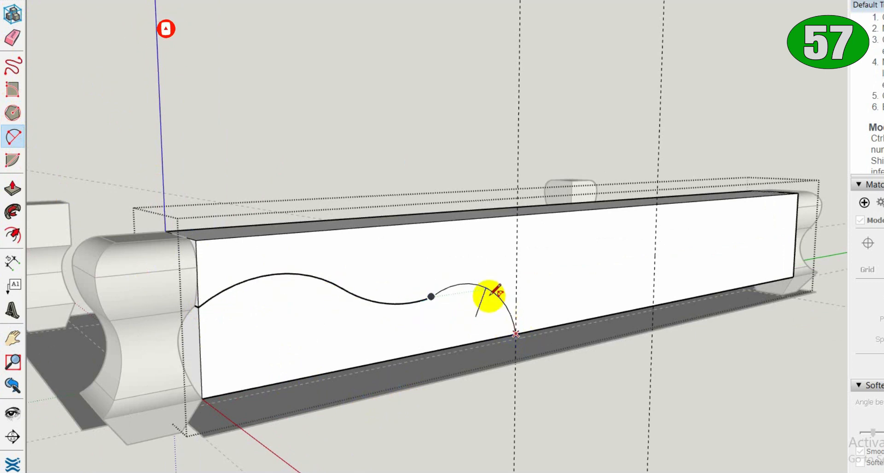
{"action": "left_click", "coordinate": [476, 290]}
{"action": "middle_click_drag", "start_coordinate": [480, 292], "coordinate": [411, 349]}
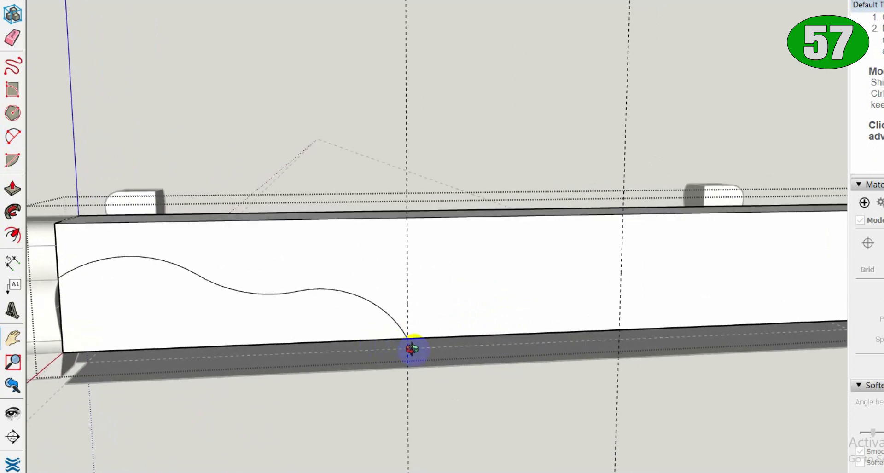
Copy the three joined arcs along the rail's front face so the last arc ends at the far lower corner
{"action": "key", "text": "space"}
{"action": "left_click", "coordinate": [298, 291]}
{"action": "left_click", "coordinate": [163, 262], "text": "shift"}
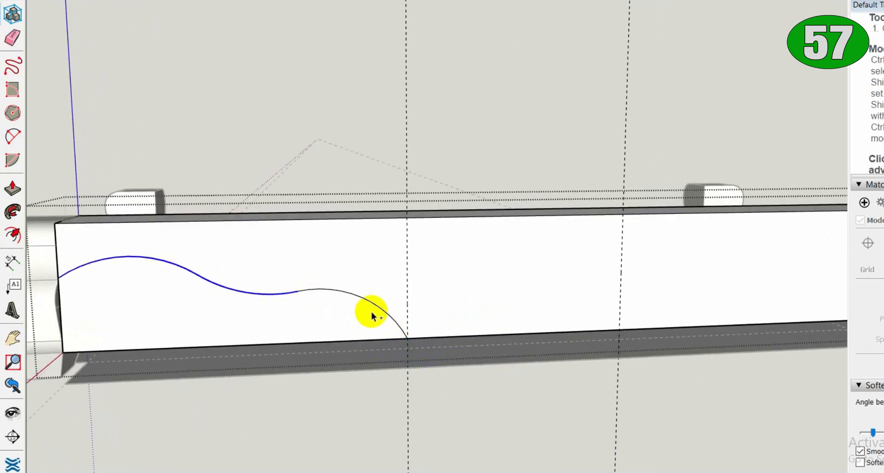
{"action": "left_click", "coordinate": [370, 300], "text": "shift"}
{"action": "scroll", "coordinate": [458, 329], "scroll_direction": "down", "scroll_amount": 3}
{"action": "key", "text": "m"}
{"action": "key", "text": "ctrl"}
{"action": "left_click", "coordinate": [353, 300]}
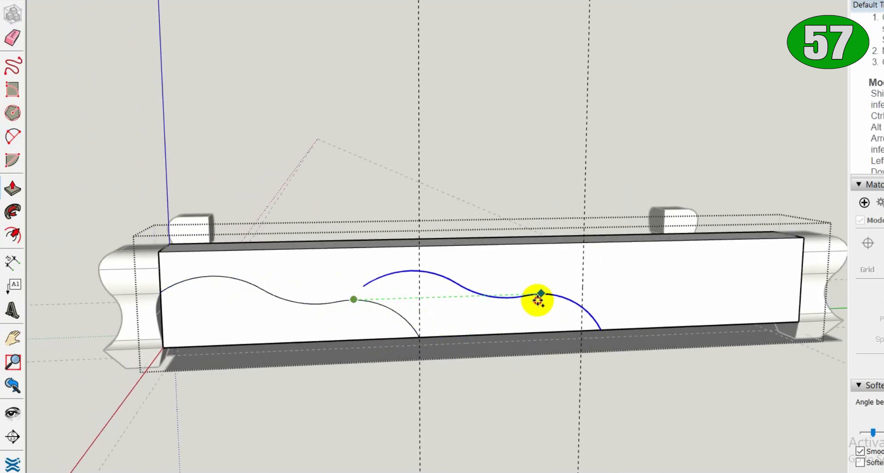
{"action": "left_click", "coordinate": [746, 292]}
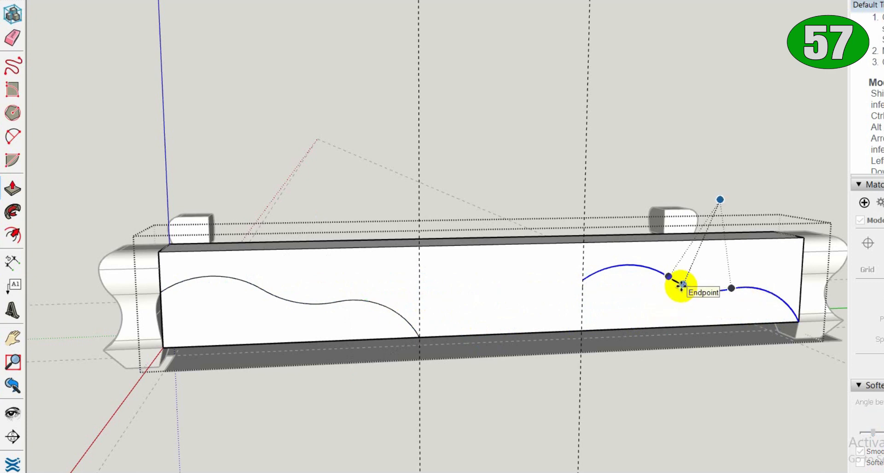
Flip the copied arcs lengthwise so they descend to the second vertical guide, and close the rail's group
{"action": "right_click", "coordinate": [680, 287]}
{"action": "mouse_move", "coordinate": [723, 171]}
{"action": "left_click", "coordinate": [829, 185]}
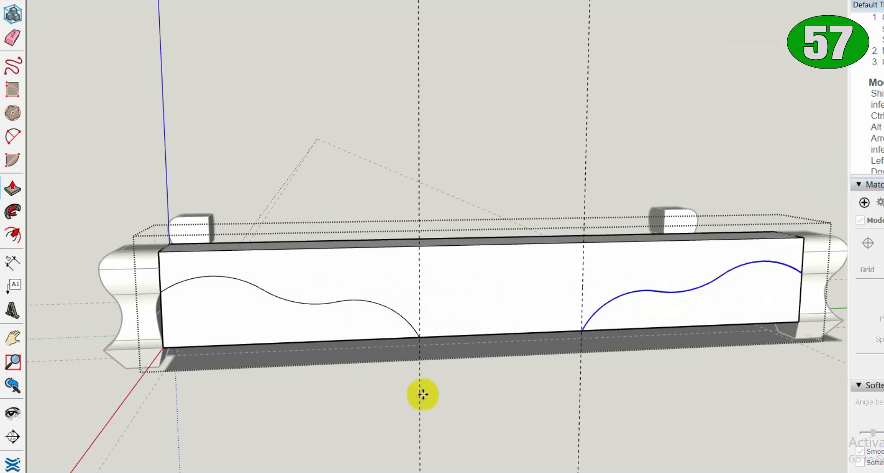
{"action": "left_click", "coordinate": [477, 416]}
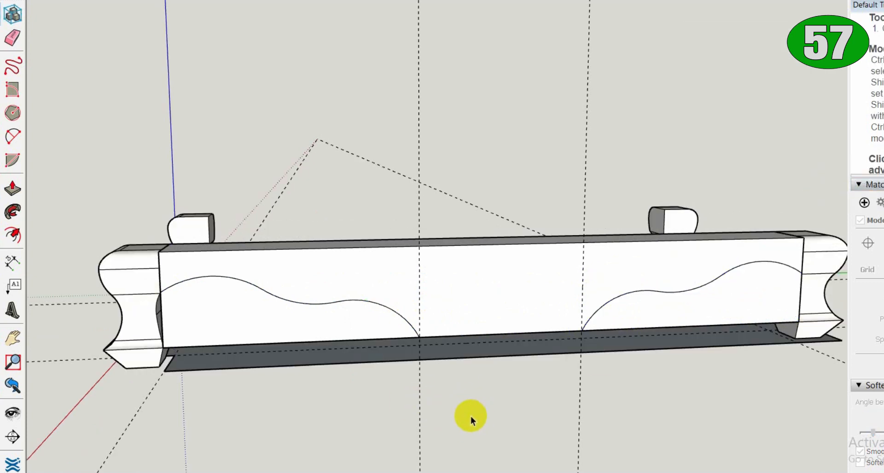
Open the rail's group and Push/Pull the two areas below the curves through the full thickness to cut them away
{"action": "mouse_move", "coordinate": [355, 385]}
{"action": "middle_mouse_down"}
{"action": "mouse_move", "coordinate": [626, 363]}
{"action": "mouse_move", "coordinate": [460, 393]}
{"action": "middle_mouse_up"}
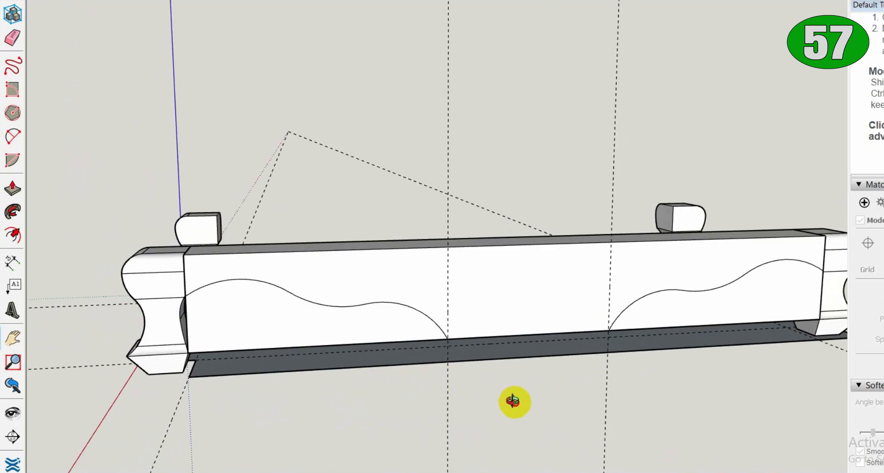
{"action": "double_click", "coordinate": [286, 335]}
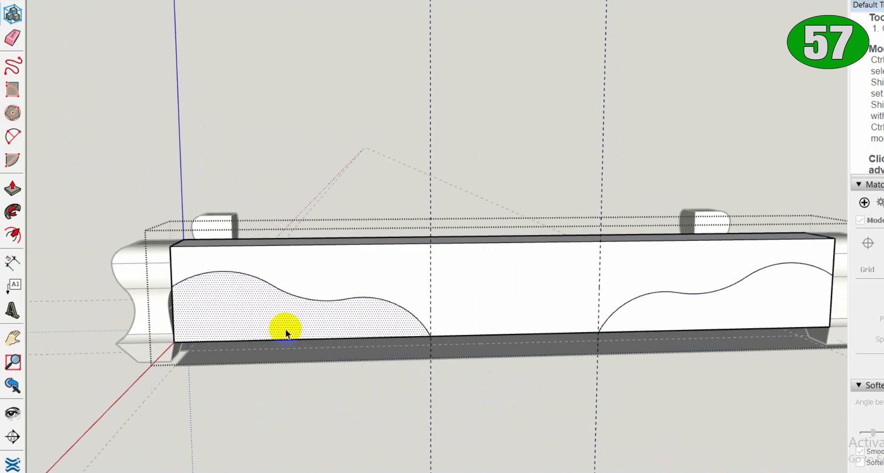
{"action": "key", "text": "p"}
{"action": "left_click", "coordinate": [286, 335]}
{"action": "left_click", "coordinate": [303, 307]}
{"action": "left_click", "coordinate": [653, 312]}
{"action": "left_click", "coordinate": [628, 287]}
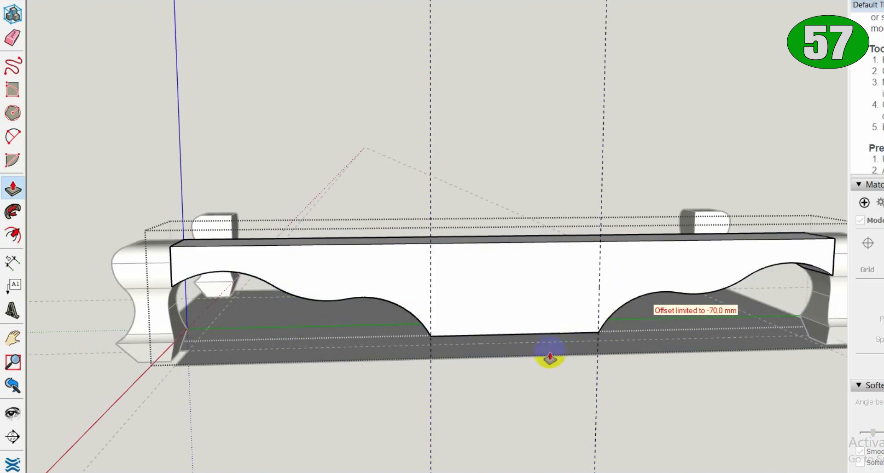
Draw an arc on the rail's end face that follows the rounded upper part of the adjoining leg
{"action": "middle_click_drag", "start_coordinate": [550, 355], "coordinate": [467, 293]}
{"action": "middle_click_drag", "start_coordinate": [452, 266], "coordinate": [460, 237]}
{"action": "key", "text": "space"}
{"action": "triple_click", "coordinate": [500, 241]}
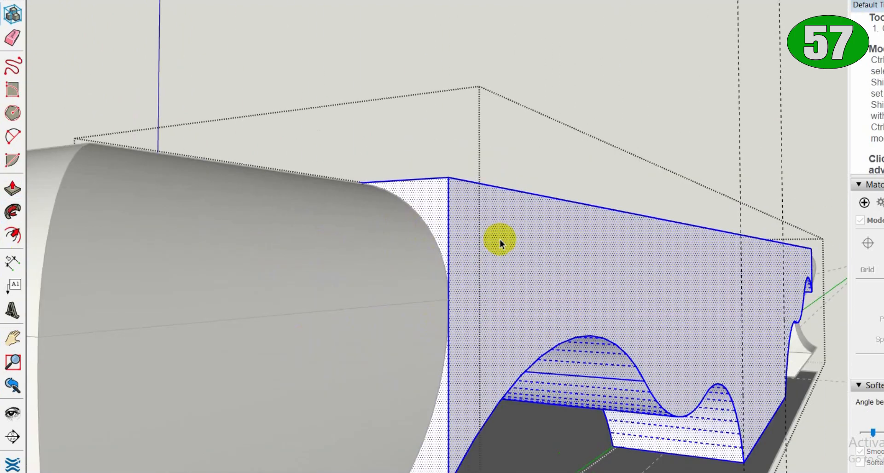
{"action": "middle_click_drag", "start_coordinate": [400, 300], "coordinate": [426, 358]}
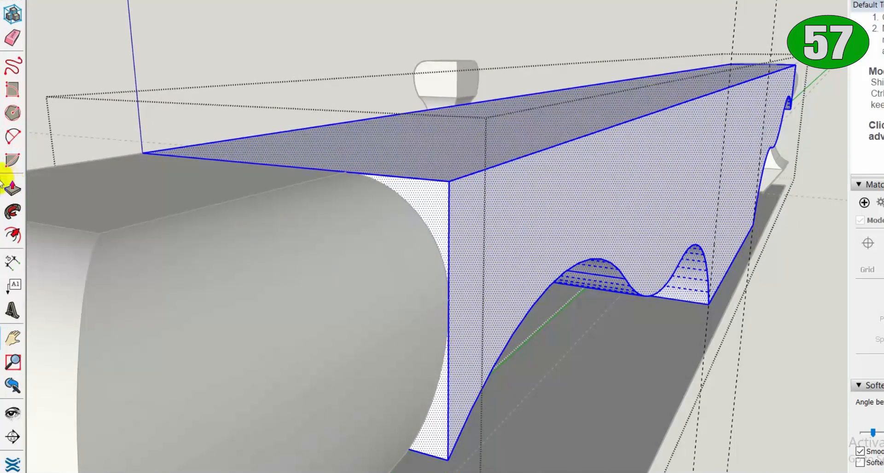
{"action": "scroll", "coordinate": [413, 187], "scroll_direction": "up", "scroll_amount": 2}
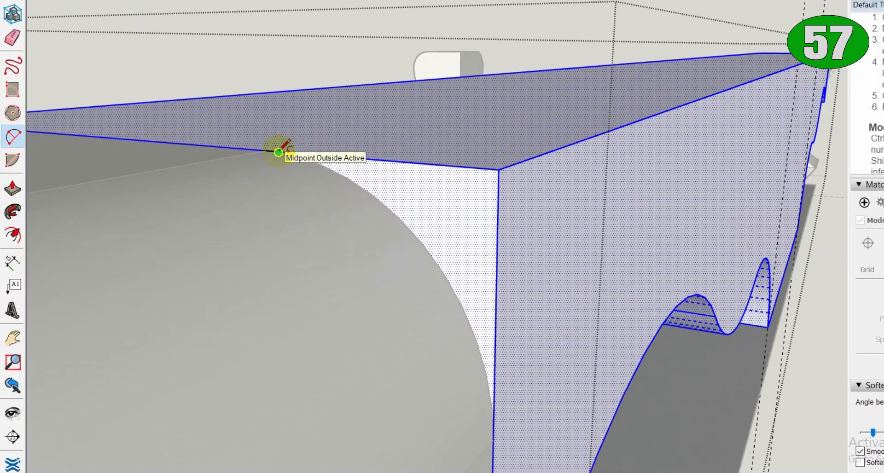
{"action": "scroll", "coordinate": [278, 152], "scroll_direction": "up", "scroll_amount": 4}
{"action": "scroll", "coordinate": [235, 147], "scroll_direction": "down", "scroll_amount": 3}
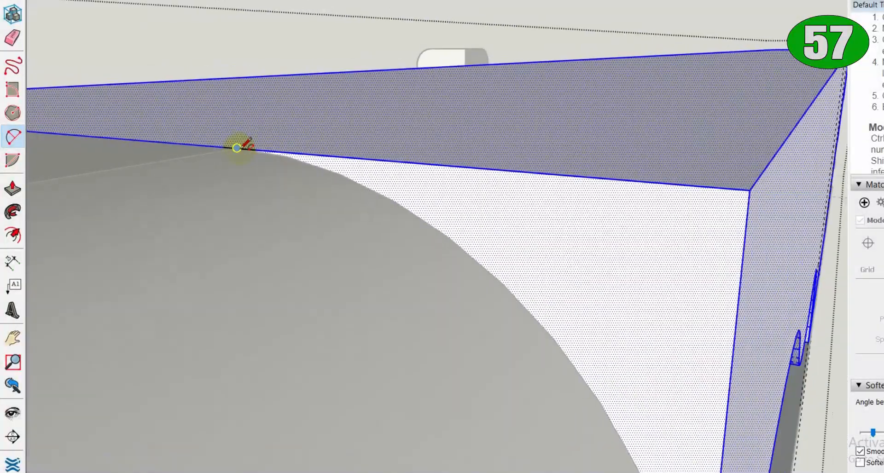
{"action": "middle_click_drag", "start_coordinate": [236, 143], "coordinate": [388, 349]}
{"action": "left_click", "coordinate": [429, 278]}
{"action": "scroll", "coordinate": [429, 277], "scroll_direction": "up", "scroll_amount": 5}
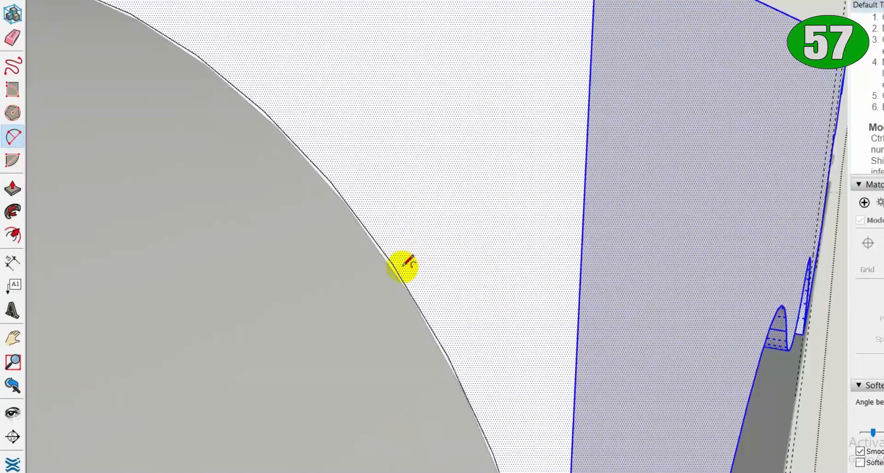
{"action": "scroll", "coordinate": [408, 263], "scroll_direction": "down", "scroll_amount": 5}
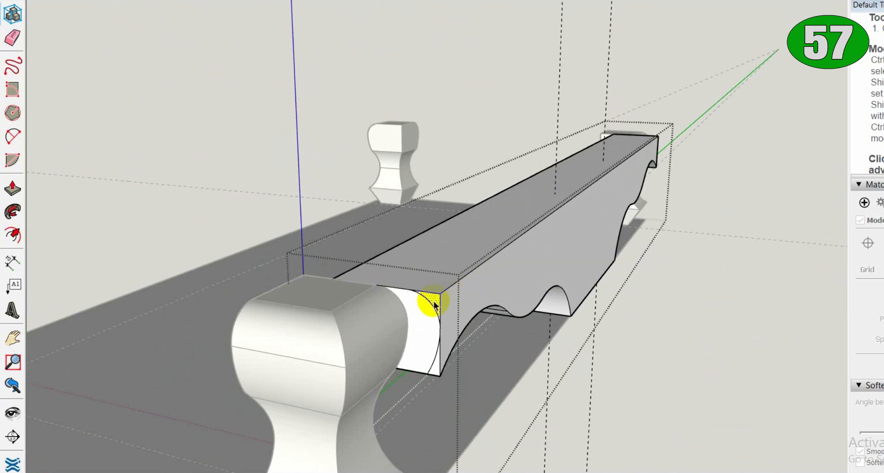
Push/Pull the corner area outside the arc along the rail's whole length to round its upper front edge
{"action": "left_click_drag", "start_coordinate": [439, 299], "coordinate": [688, 147]}
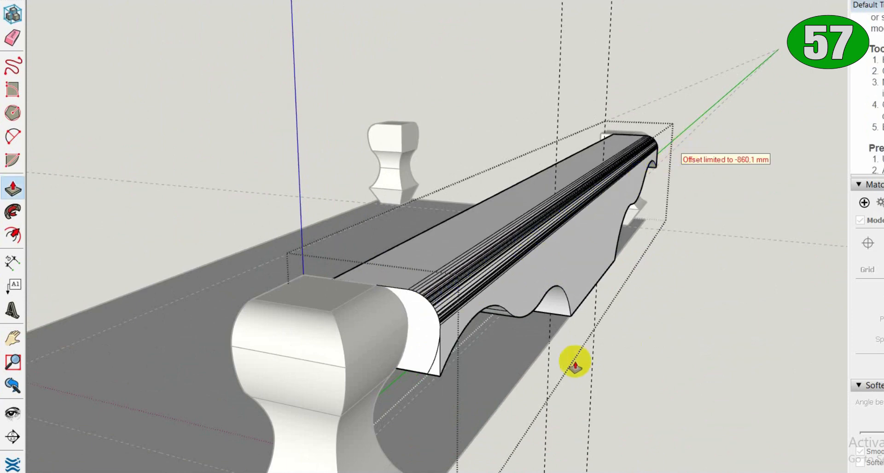
{"action": "key", "text": "space"}
{"action": "left_click", "coordinate": [584, 279]}
{"action": "middle_click_drag", "start_coordinate": [48, 236], "coordinate": [382, 335]}
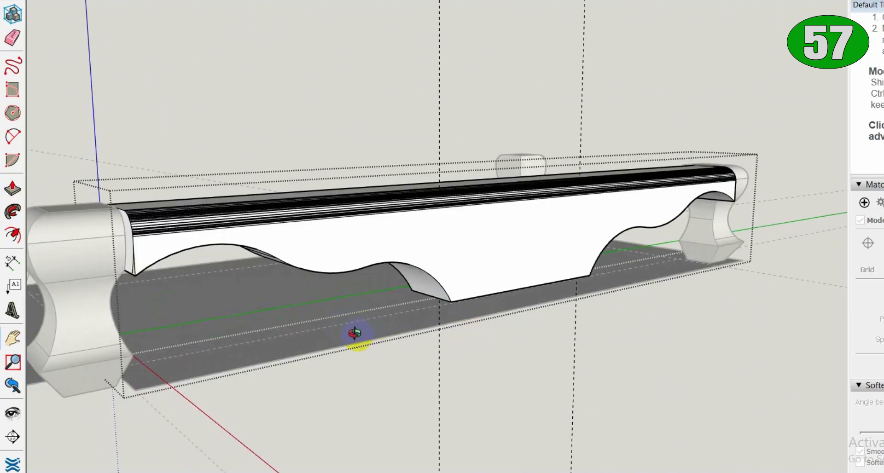
{"action": "middle_click_drag", "start_coordinate": [175, 275], "coordinate": [395, 371]}
Move the rail along the red axis until its back edge is flush with the legs' back corners
{"action": "scroll", "coordinate": [385, 326], "scroll_direction": "up", "scroll_amount": 6}
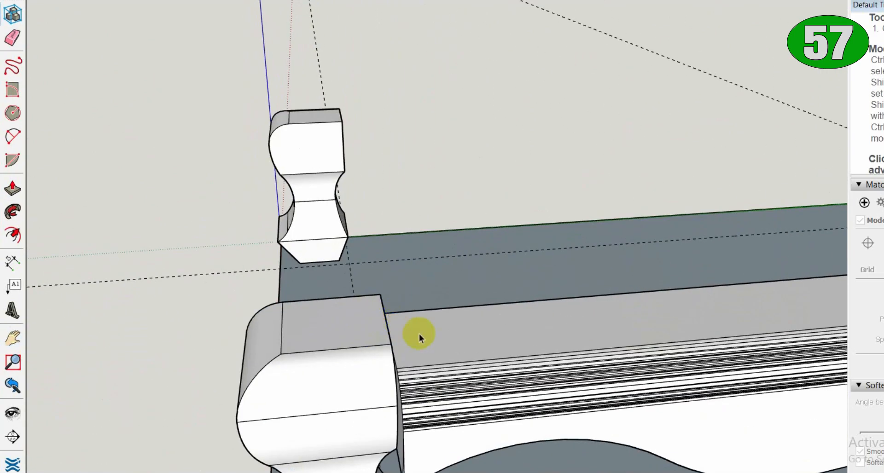
{"action": "key", "text": "m"}
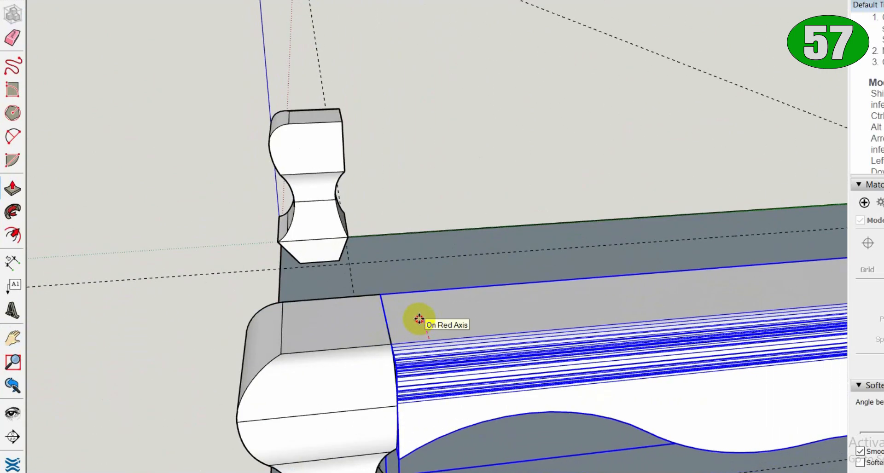
{"action": "scroll", "coordinate": [421, 319], "scroll_direction": "down", "scroll_amount": 3}
{"action": "scroll", "coordinate": [391, 346], "scroll_direction": "down", "scroll_amount": 3}
{"action": "middle_click_drag", "start_coordinate": [287, 369], "coordinate": [318, 365]}
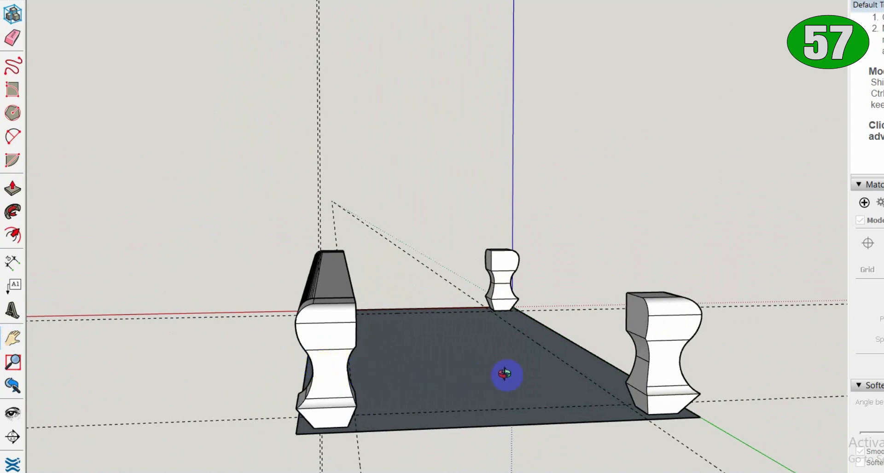
{"action": "middle_click_drag", "start_coordinate": [506, 374], "coordinate": [60, 302]}
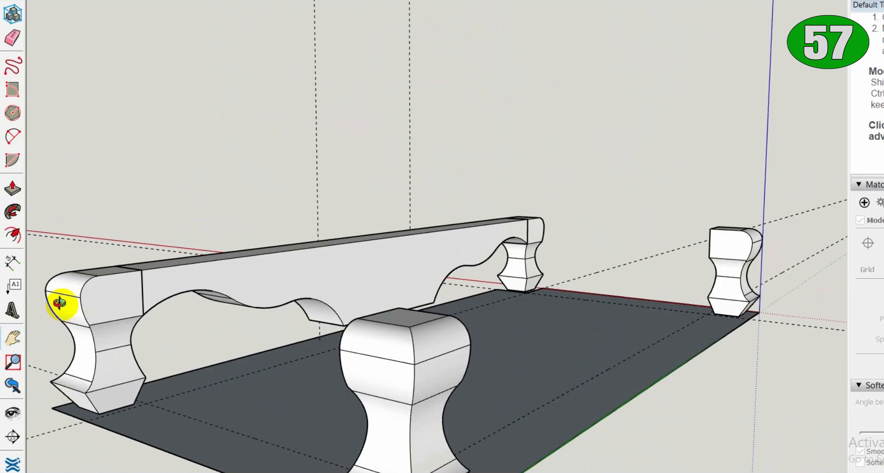
Draw a rectangle on the end leg's inner side face, from its top corner down to the neck line, and group it
{"action": "scroll", "coordinate": [60, 303], "scroll_direction": "up", "scroll_amount": 2}
{"action": "scroll", "coordinate": [105, 315], "scroll_direction": "up", "scroll_amount": 2}
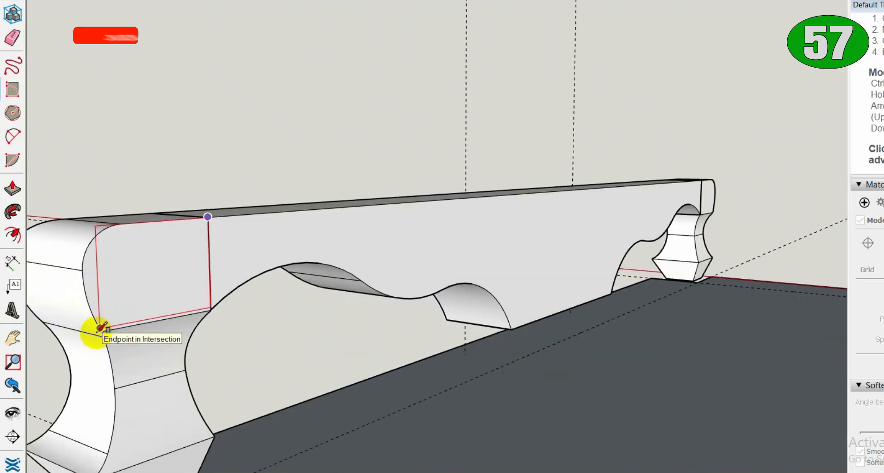
{"action": "left_click", "coordinate": [136, 313]}
{"action": "right_click", "coordinate": [134, 299]}
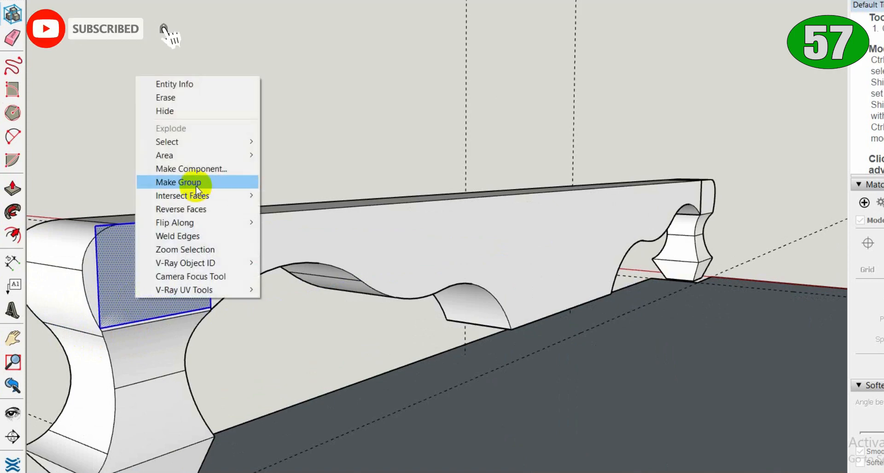
{"action": "left_click", "coordinate": [193, 125]}
Open the new rectangle's group and Push/Pull it across to the neighbouring leg to form the short side rail
{"action": "scroll", "coordinate": [247, 315], "scroll_direction": "down", "scroll_amount": 4}
{"action": "double_click", "coordinate": [203, 302]}
{"action": "key", "text": "p"}
{"action": "left_click", "coordinate": [203, 302]}
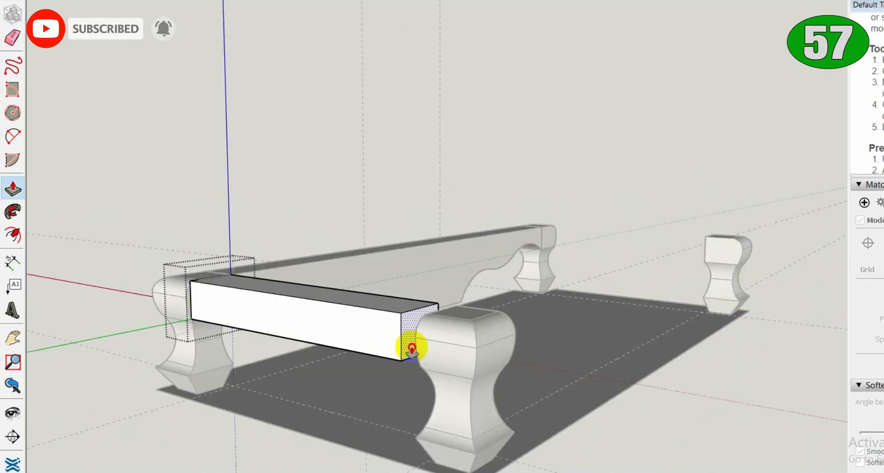
{"action": "middle_click_drag", "start_coordinate": [331, 366], "coordinate": [269, 346]}
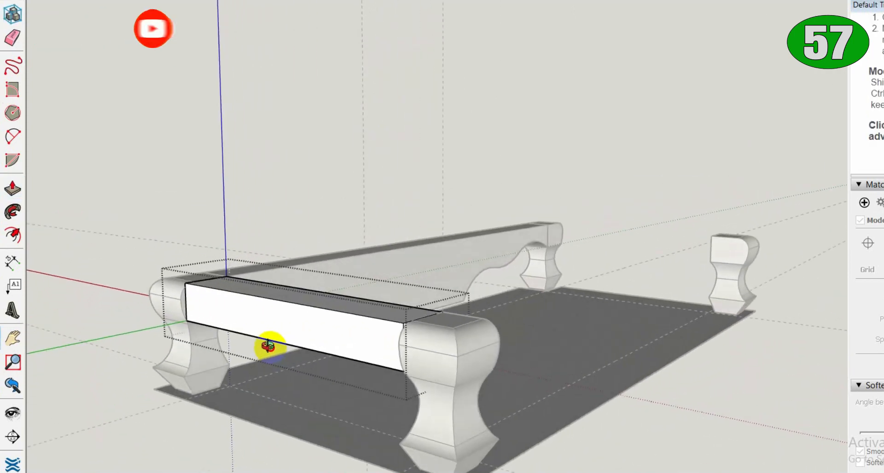
Draw an arc on the short rail's end face following the leg's rounded upper edge
{"action": "scroll", "coordinate": [178, 314], "scroll_direction": "up", "scroll_amount": 6}
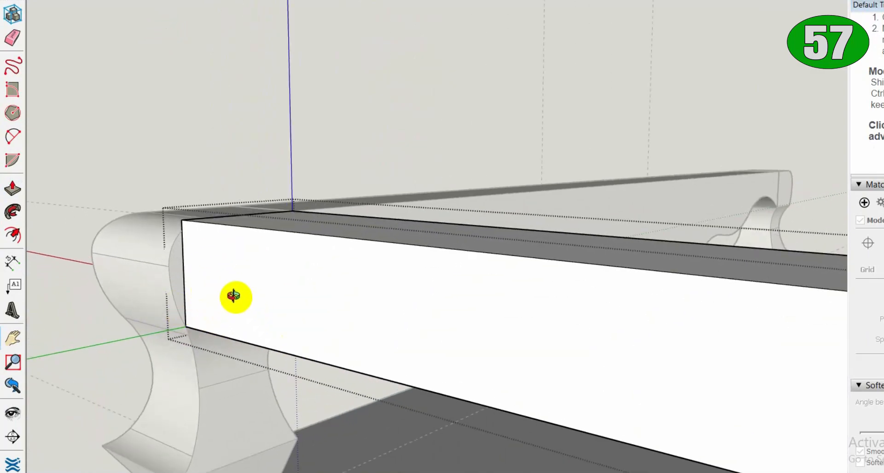
{"action": "middle_click_drag", "start_coordinate": [234, 296], "coordinate": [453, 274]}
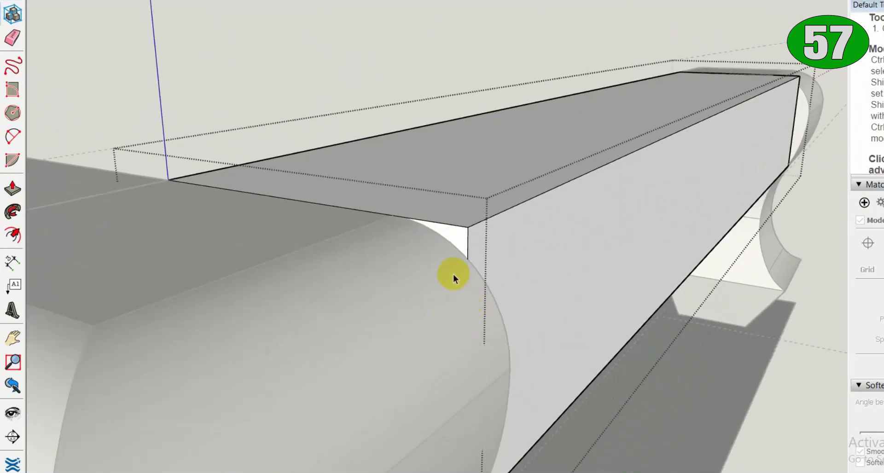
{"action": "scroll", "coordinate": [465, 254], "scroll_direction": "up", "scroll_amount": 4}
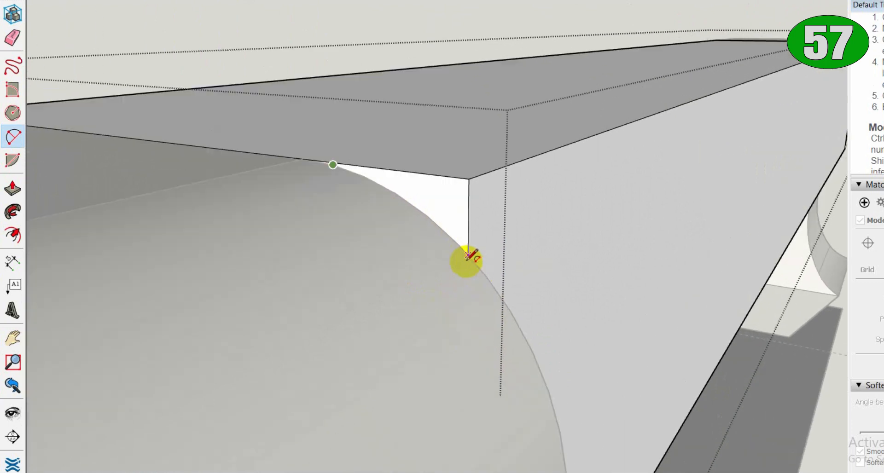
{"action": "left_click", "coordinate": [466, 254]}
{"action": "left_click", "coordinate": [405, 193]}
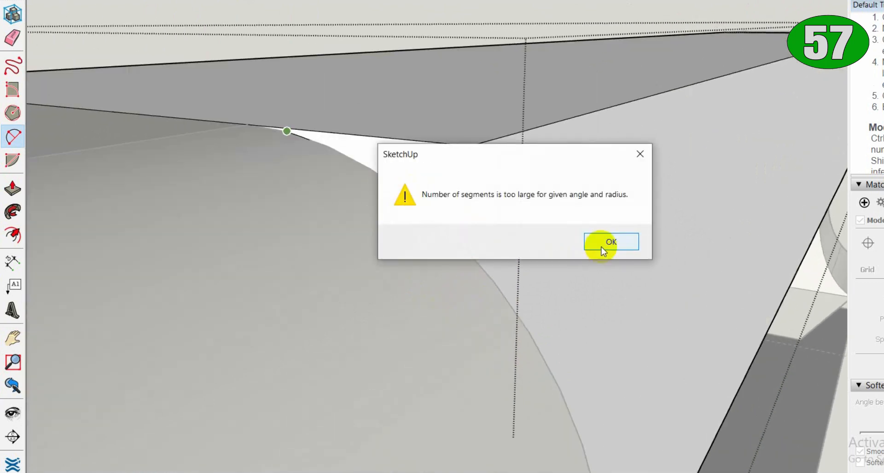
{"action": "left_click", "coordinate": [606, 244]}
{"action": "scroll", "coordinate": [267, 127], "scroll_direction": "up", "scroll_amount": 5}
{"action": "left_click", "coordinate": [208, 122]}
{"action": "scroll", "coordinate": [209, 123], "scroll_direction": "down", "scroll_amount": 3}
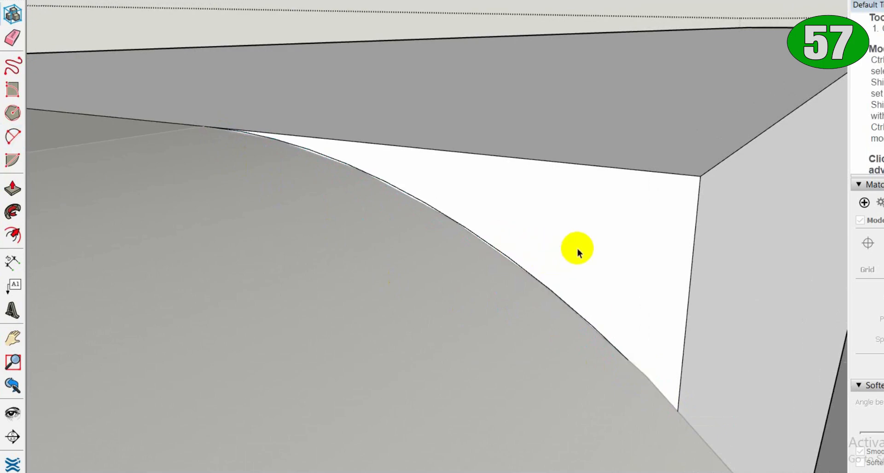
Push/Pull the corner area outside the arc along the short rail to cut away its upper front edge
{"action": "scroll", "coordinate": [579, 253], "scroll_direction": "down", "scroll_amount": 5}
{"action": "scroll", "coordinate": [582, 250], "scroll_direction": "up", "scroll_amount": 3}
{"action": "left_click", "coordinate": [823, 113]}
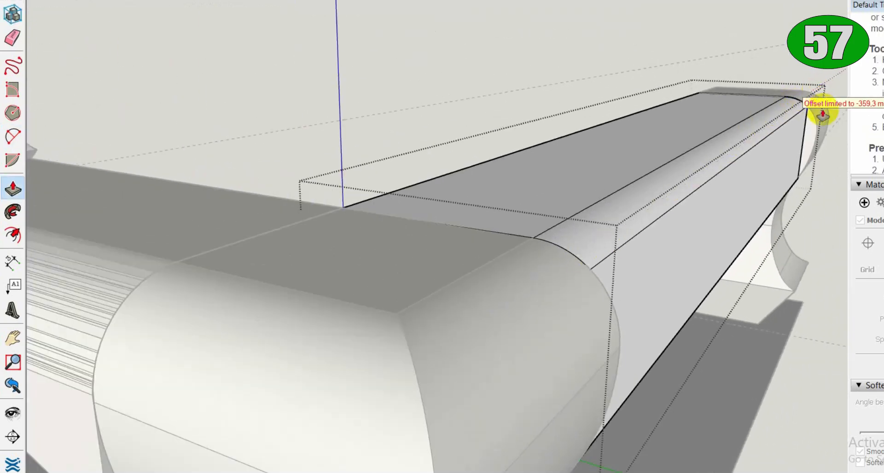
{"action": "middle_click_drag", "start_coordinate": [679, 400], "coordinate": [209, 375]}
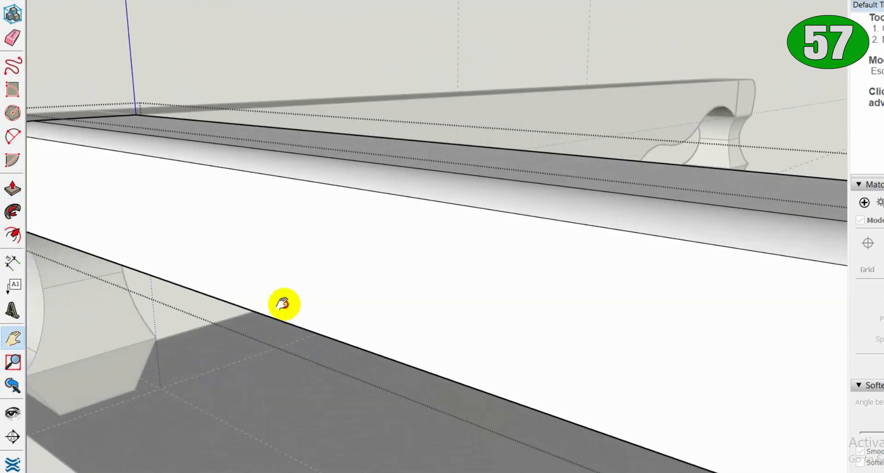
Draw an arc along the leg's bulging side down to the short rail's lower front corner, enclosing the gap beside the rail
{"action": "scroll", "coordinate": [329, 262], "scroll_direction": "down", "scroll_amount": 3}
{"action": "scroll", "coordinate": [189, 195], "scroll_direction": "up", "scroll_amount": 5}
{"action": "scroll", "coordinate": [55, 105], "scroll_direction": "up", "scroll_amount": 3}
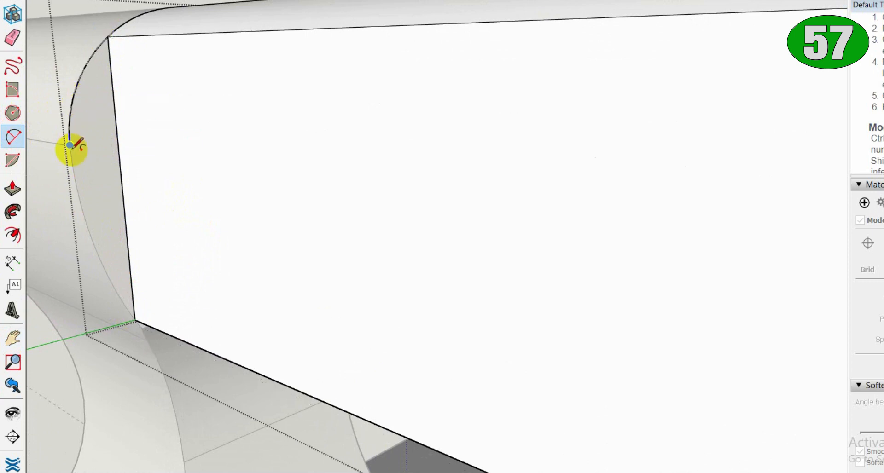
{"action": "left_click", "coordinate": [93, 245]}
{"action": "scroll", "coordinate": [109, 249], "scroll_direction": "down", "scroll_amount": 6}
Push/Pull the curved end profile along the short rail's front to the opposite leg, giving it a bulging face
{"action": "middle_click_drag", "start_coordinate": [109, 249], "coordinate": [370, 260]}
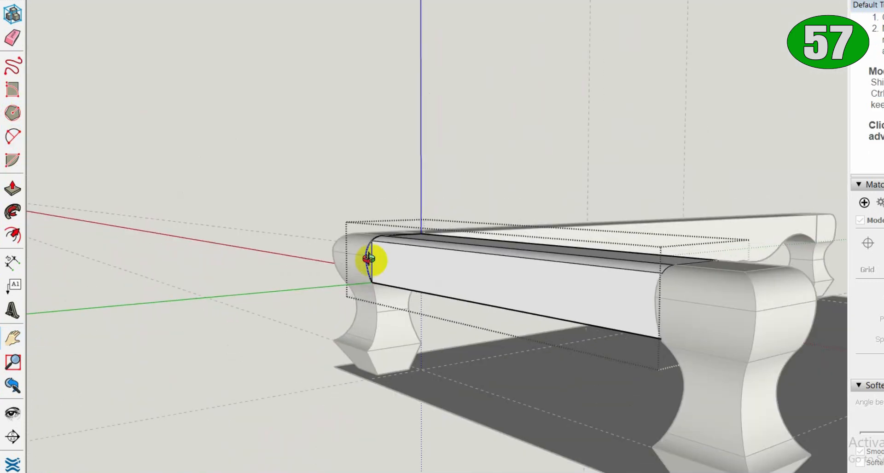
{"action": "scroll", "coordinate": [370, 260], "scroll_direction": "up", "scroll_amount": 3}
{"action": "key", "text": "p"}
{"action": "left_click", "coordinate": [370, 261]}
{"action": "left_click", "coordinate": [677, 308]}
{"action": "middle_click_drag", "start_coordinate": [668, 306], "coordinate": [375, 255], "text": "shift"}
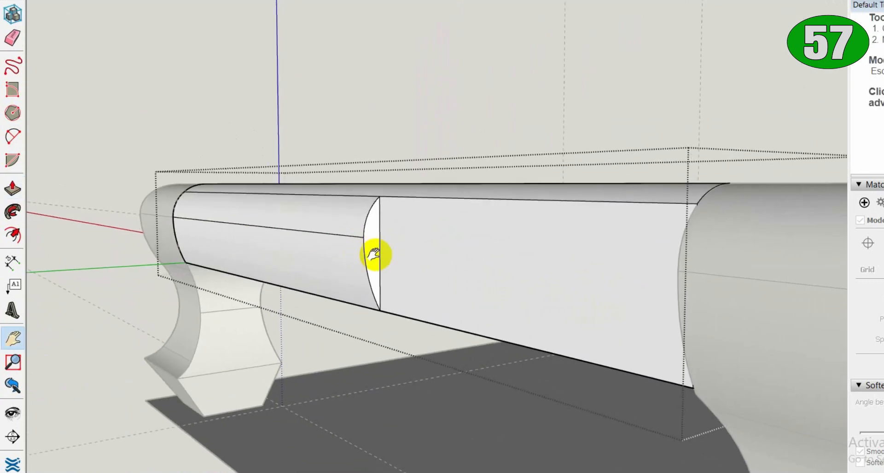
{"action": "left_click_drag", "start_coordinate": [373, 248], "coordinate": [686, 336]}
{"action": "middle_click_drag", "start_coordinate": [470, 194], "coordinate": [667, 292]}
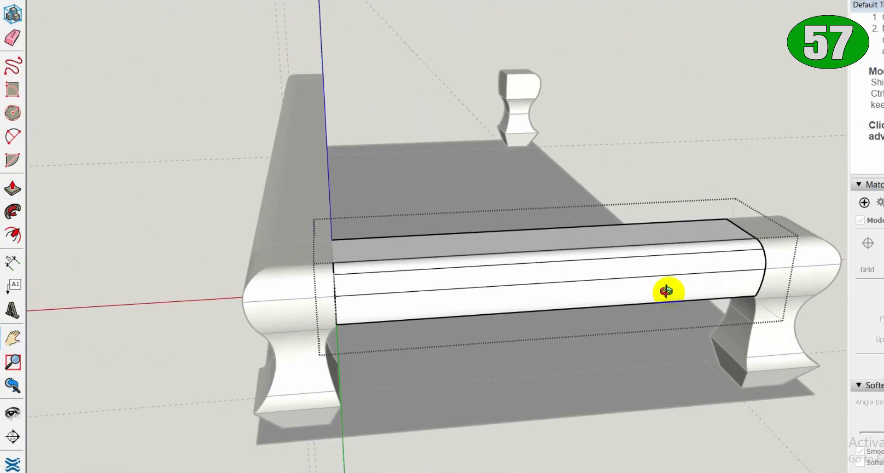
Copy the rounded short rail to the opposite end of the base, between the other two legs
{"action": "middle_click_drag", "start_coordinate": [544, 280], "coordinate": [535, 302]}
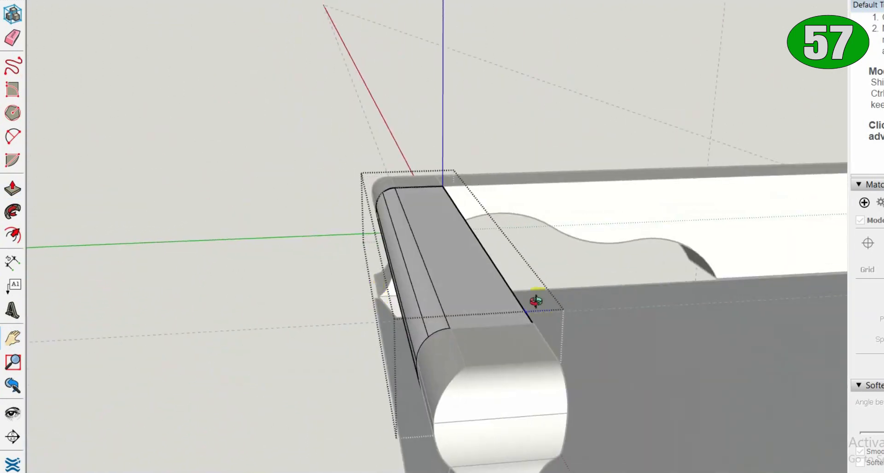
{"action": "scroll", "coordinate": [604, 300], "scroll_direction": "down", "scroll_amount": 4}
{"action": "middle_click_drag", "start_coordinate": [623, 310], "coordinate": [392, 301], "text": "shift"}
{"action": "left_click", "coordinate": [216, 275]}
{"action": "left_click", "coordinate": [315, 285]}
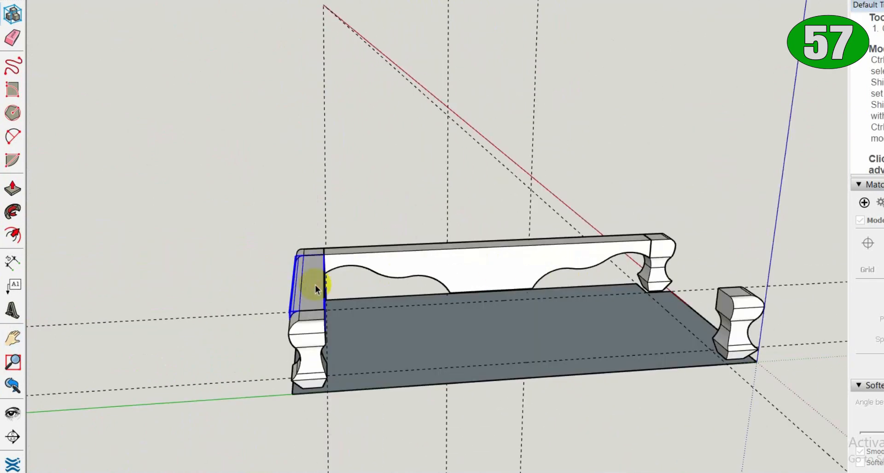
{"action": "key", "text": "ctrl"}
{"action": "left_click", "coordinate": [316, 285]}
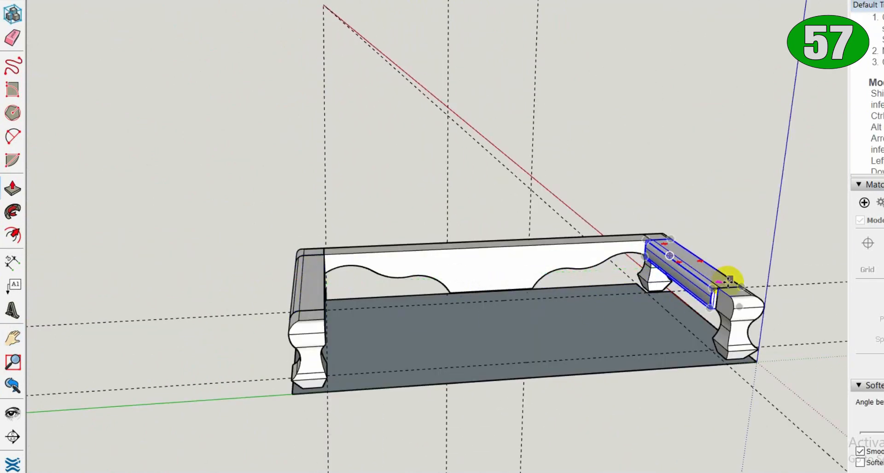
Flip the copied short rail so its bulging side faces outward and move it flush between the legs
{"action": "middle_click_drag", "start_coordinate": [729, 279], "coordinate": [509, 385]}
{"action": "scroll", "coordinate": [223, 316], "scroll_direction": "up", "scroll_amount": 6}
{"action": "right_click", "coordinate": [232, 314]}
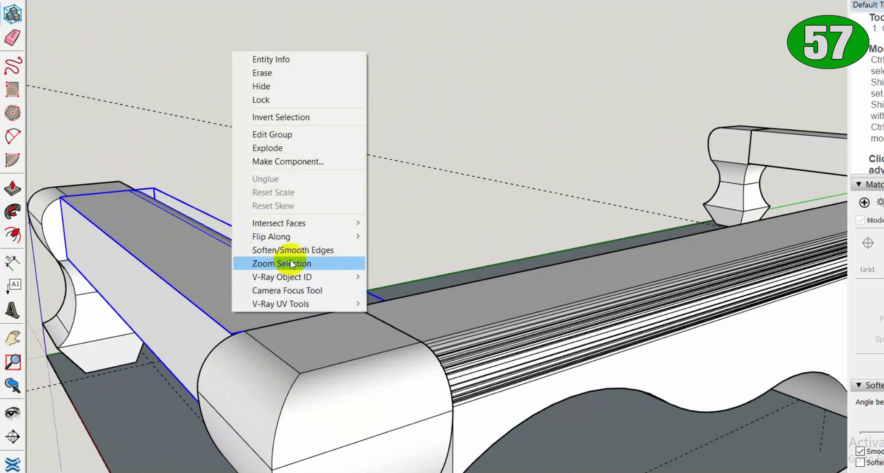
{"action": "left_click", "coordinate": [425, 253]}
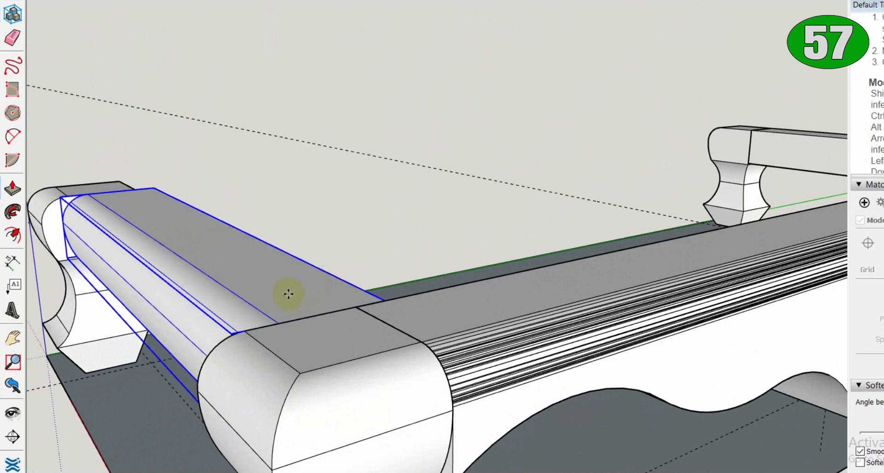
{"action": "left_click", "coordinate": [288, 294]}
{"action": "left_click", "coordinate": [258, 307]}
Delete the face inside the wavy border on the long rail's front
{"action": "scroll", "coordinate": [310, 284], "scroll_direction": "down", "scroll_amount": 4}
{"action": "key", "text": "space"}
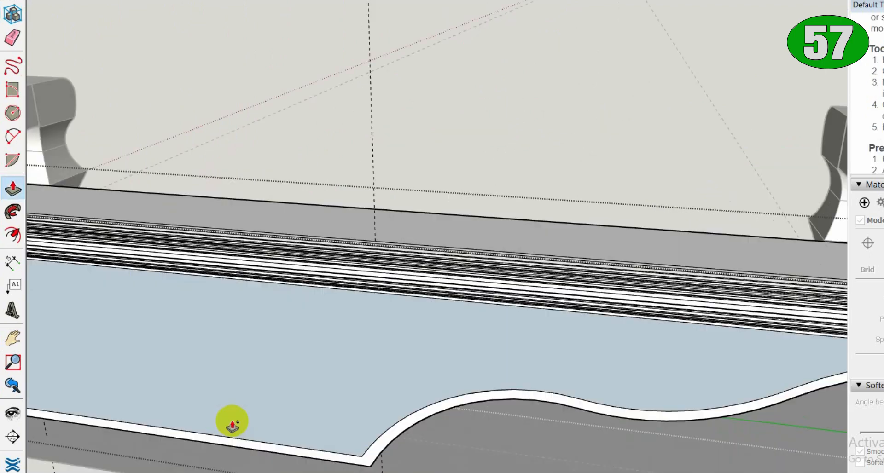
{"action": "key", "text": "space"}
{"action": "left_click", "coordinate": [245, 410]}
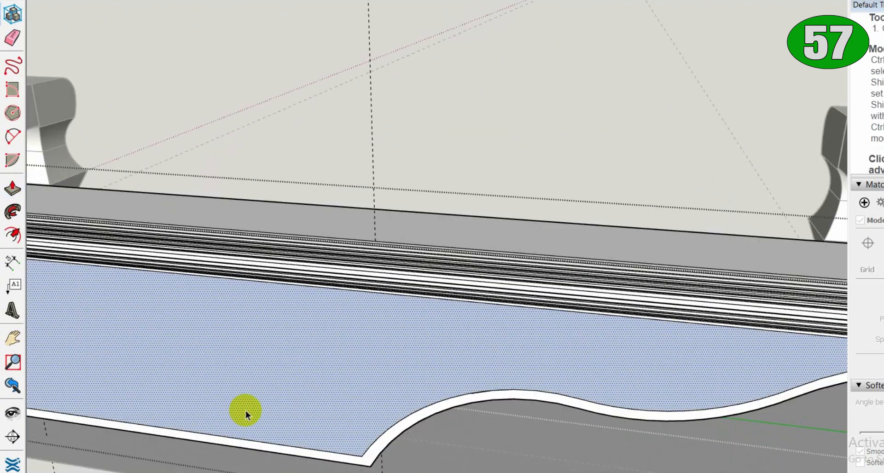
{"action": "key", "text": "Delete"}
{"action": "scroll", "coordinate": [262, 410], "scroll_direction": "down", "scroll_amount": 3}
{"action": "middle_click_drag", "start_coordinate": [262, 410], "coordinate": [378, 387]}
{"action": "left_click", "coordinate": [790, 330]}
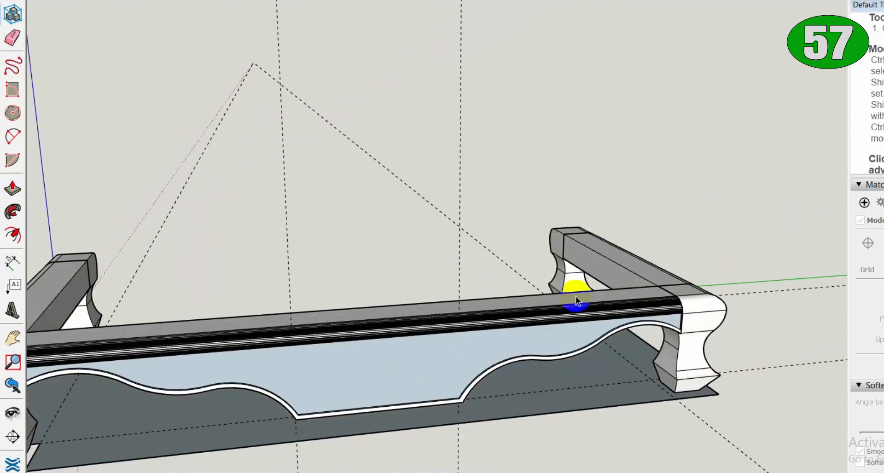
Soften the edges along the long rail's rounded profile by raising the smoothing angle
{"action": "scroll", "coordinate": [443, 332], "scroll_direction": "up", "scroll_amount": 3}
{"action": "left_click", "coordinate": [442, 336]}
{"action": "left_click_drag", "start_coordinate": [881, 435], "coordinate": [883, 435]}
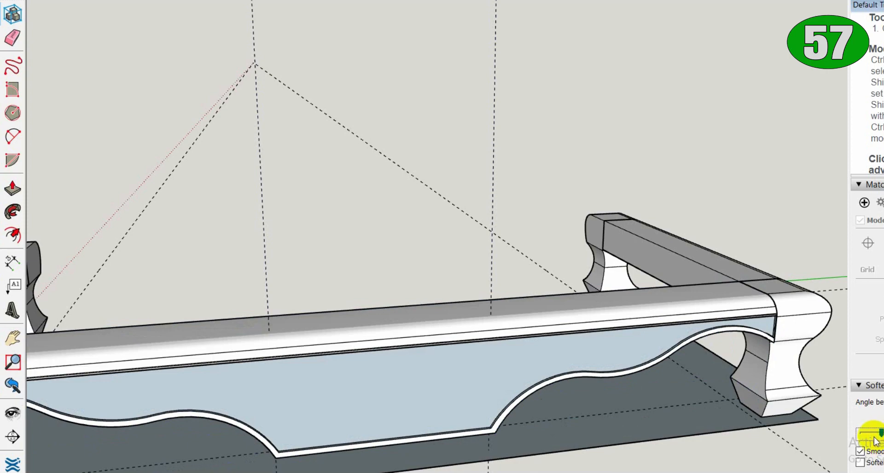
Push/Pull the inner side of the corner leg's upper block across to the opposite leg to form the plain back long rail
{"action": "scroll", "coordinate": [641, 272], "scroll_direction": "down", "scroll_amount": 5}
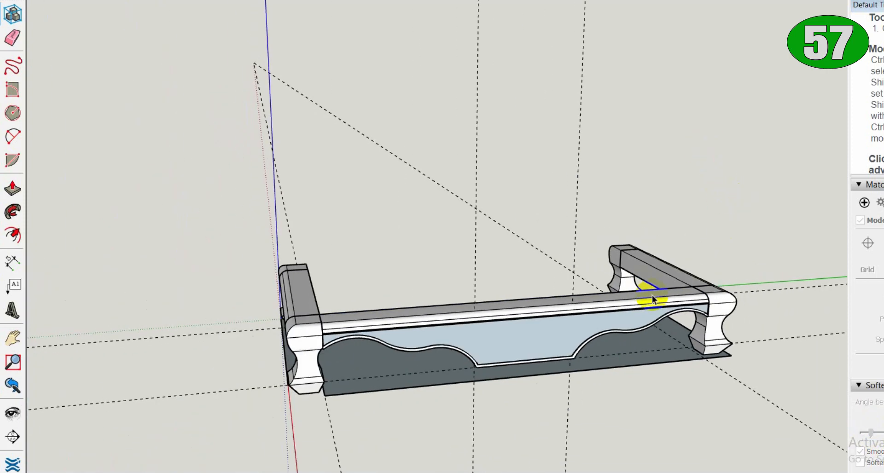
{"action": "middle_click_drag", "start_coordinate": [647, 296], "coordinate": [143, 411]}
{"action": "scroll", "coordinate": [219, 252], "scroll_direction": "up", "scroll_amount": 5}
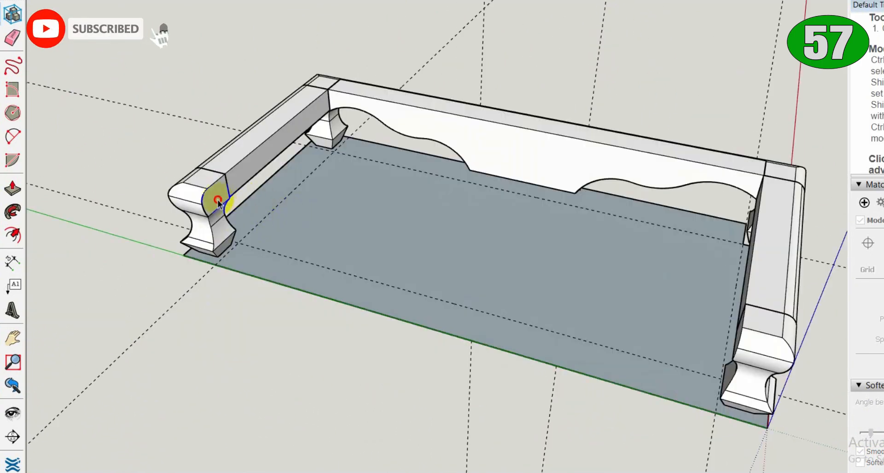
{"action": "double_click", "coordinate": [216, 203]}
{"action": "middle_click_drag", "start_coordinate": [216, 203], "coordinate": [199, 217]}
{"action": "key", "text": "p"}
{"action": "left_click_drag", "start_coordinate": [224, 198], "coordinate": [729, 334]}
{"action": "scroll", "coordinate": [124, 153], "scroll_direction": "down", "scroll_amount": 4}
{"action": "middle_click_drag", "start_coordinate": [124, 154], "coordinate": [256, 262]}
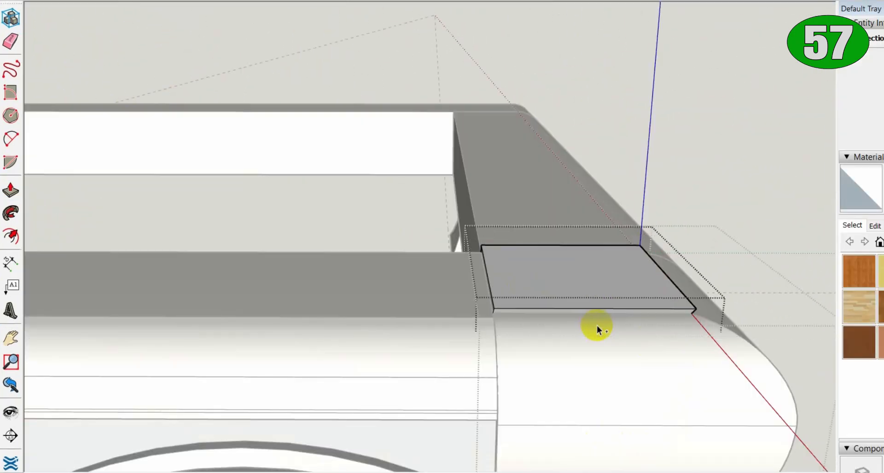
Select the stacked chamfered layers on the leg top and copy them to the leg at the short rail's other end
{"action": "double_click", "coordinate": [597, 328]}
{"action": "scroll", "coordinate": [595, 324], "scroll_direction": "down", "scroll_amount": 3}
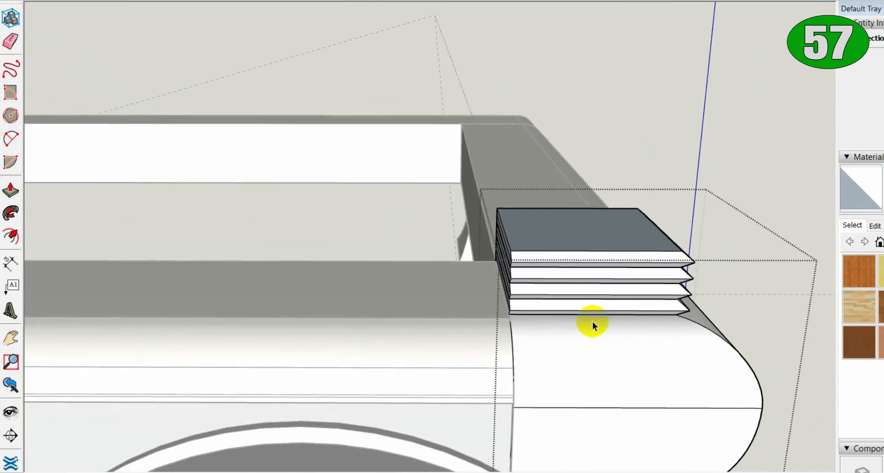
{"action": "middle_click_drag", "start_coordinate": [590, 322], "coordinate": [581, 359]}
{"action": "scroll", "coordinate": [582, 358], "scroll_direction": "up", "scroll_amount": 3}
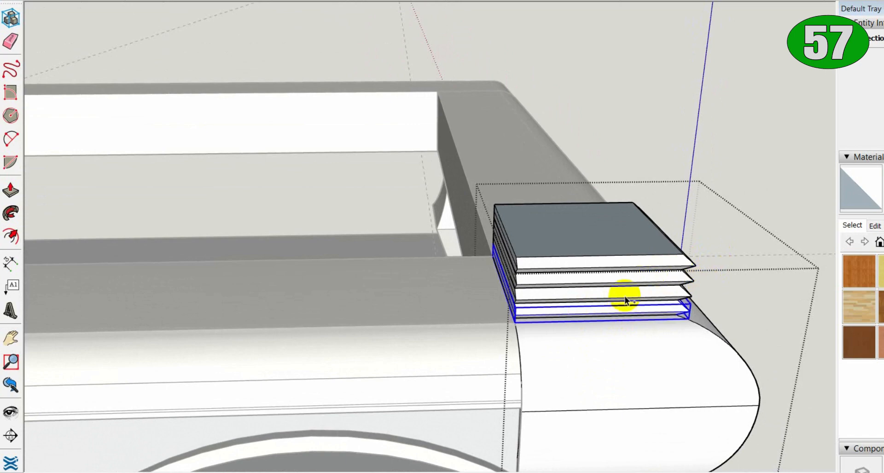
{"action": "left_click", "coordinate": [642, 263], "text": "ctrl"}
{"action": "scroll", "coordinate": [681, 255], "scroll_direction": "up", "scroll_amount": 1}
{"action": "scroll", "coordinate": [681, 255], "scroll_direction": "down", "scroll_amount": 4}
{"action": "middle_click_drag", "start_coordinate": [681, 255], "coordinate": [533, 359]}
{"action": "left_click_drag", "start_coordinate": [145, 308], "coordinate": [680, 231], "text": "ctrl"}
Flip the copied stack along the Red Direction and copy both stacks onto the two legs at the opposite end
{"action": "right_click", "coordinate": [688, 230]}
{"action": "mouse_move", "coordinate": [776, 402]}
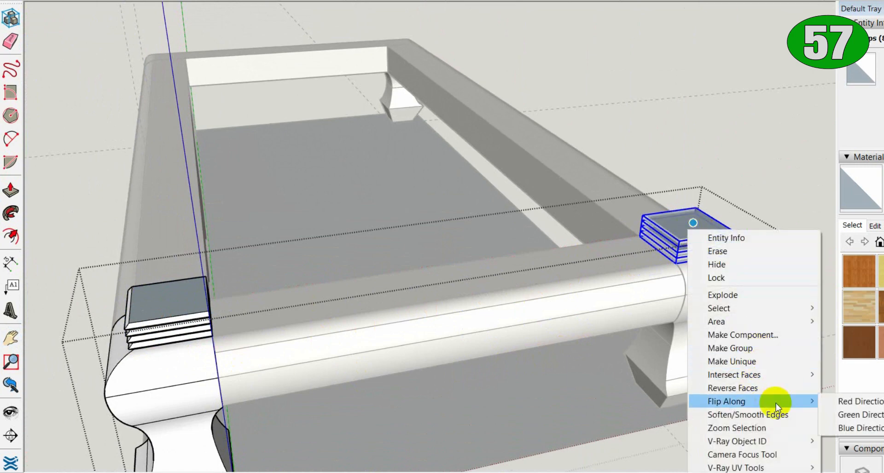
{"action": "left_click", "coordinate": [846, 402]}
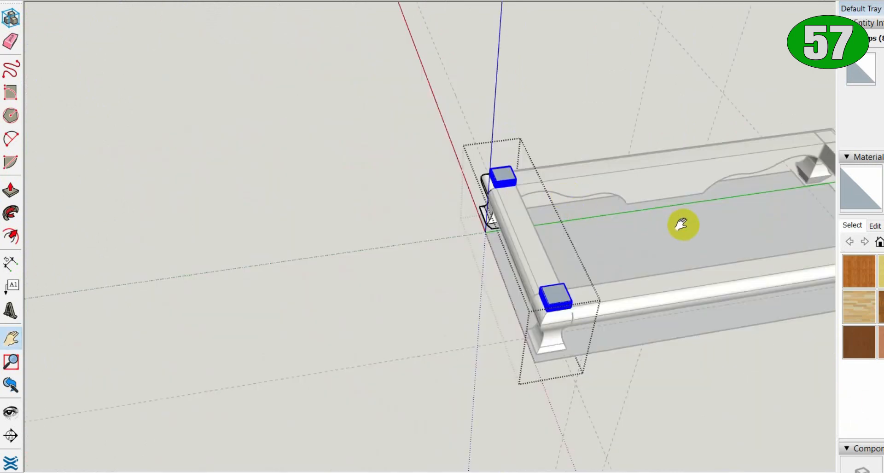
{"action": "middle_click_drag", "start_coordinate": [682, 225], "coordinate": [451, 244], "text": "shift"}
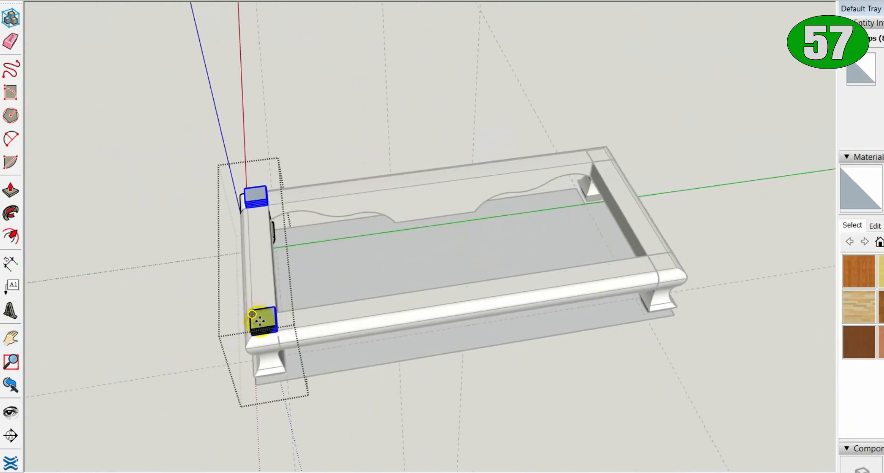
{"action": "left_click", "coordinate": [644, 254]}
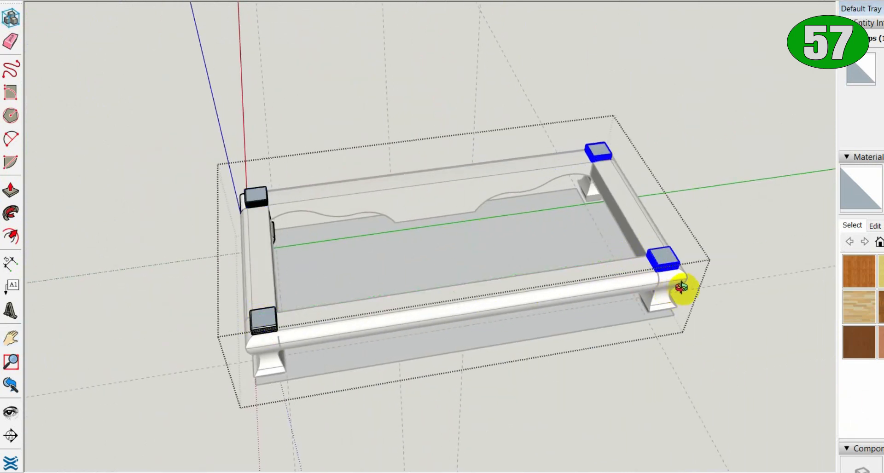
Flip the two newly copied stacks so they mirror the pair at the other end
{"action": "middle_click_drag", "start_coordinate": [681, 287], "coordinate": [355, 312]}
{"action": "scroll", "coordinate": [304, 284], "scroll_direction": "up", "scroll_amount": 7}
{"action": "middle_click_drag", "start_coordinate": [258, 270], "coordinate": [435, 287]}
{"action": "right_click", "coordinate": [435, 288]}
{"action": "left_click", "coordinate": [607, 211]}
{"action": "right_click", "coordinate": [443, 266]}
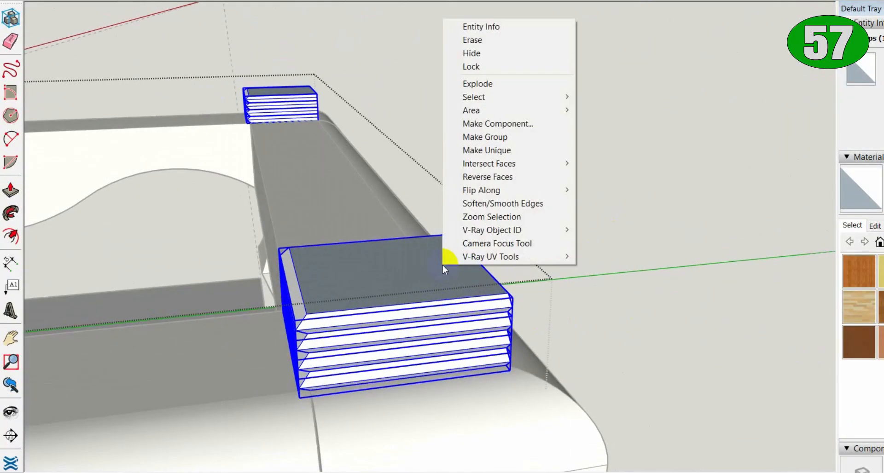
{"action": "left_click", "coordinate": [634, 203]}
Move the flipped stacks so their lower inner corner lines up with the leg's edge
{"action": "middle_click_drag", "start_coordinate": [616, 350], "coordinate": [361, 217]}
{"action": "scroll", "coordinate": [368, 225], "scroll_direction": "up", "scroll_amount": 5}
{"action": "scroll", "coordinate": [387, 283], "scroll_direction": "up", "scroll_amount": 5}
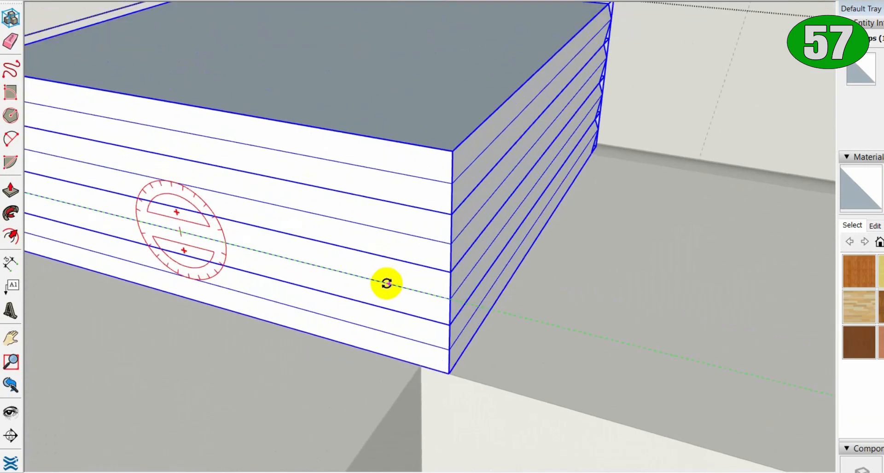
{"action": "left_click", "coordinate": [396, 272]}
{"action": "left_click", "coordinate": [366, 264]}
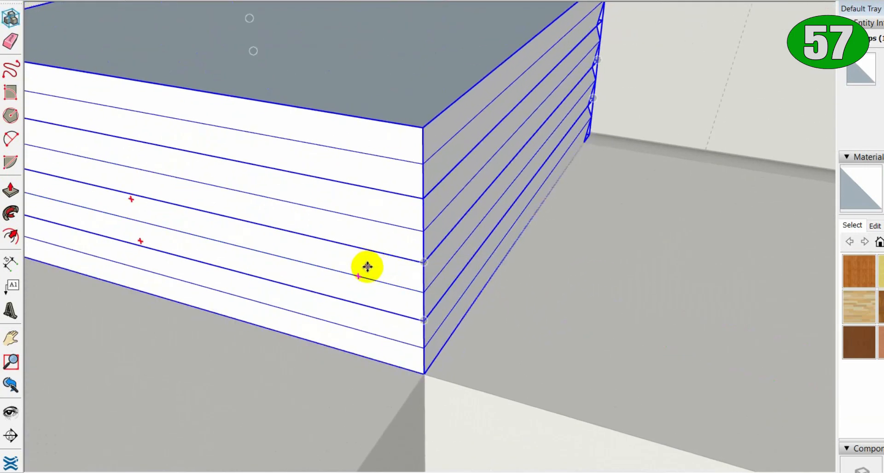
Draw a rectangle between the tops of the two stacks above the short rail and make it a group
{"action": "scroll", "coordinate": [369, 272], "scroll_direction": "down", "scroll_amount": 5}
{"action": "middle_click_drag", "start_coordinate": [371, 278], "coordinate": [673, 307]}
{"action": "mouse_move", "coordinate": [672, 307]}
{"action": "middle_mouse_down", "text": "shift"}
{"action": "mouse_move", "coordinate": [456, 302]}
{"action": "mouse_move", "coordinate": [491, 299]}
{"action": "middle_mouse_up", "text": "shift"}
{"action": "scroll", "coordinate": [456, 303], "scroll_direction": "down", "scroll_amount": 5}
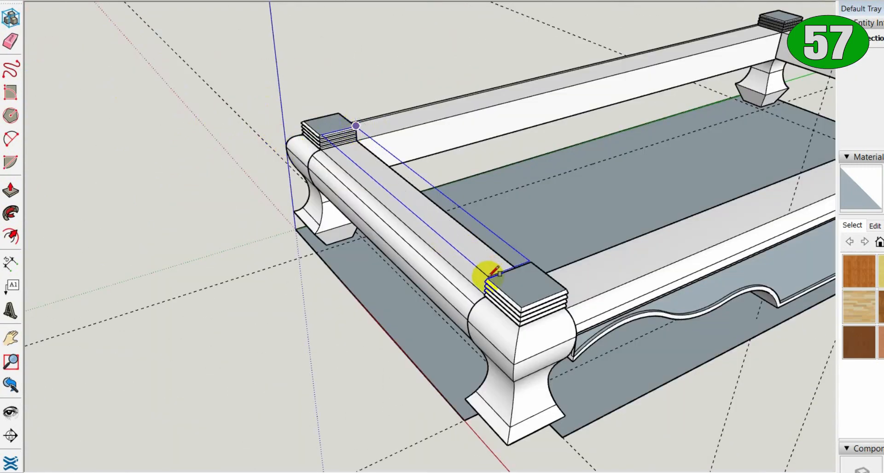
{"action": "scroll", "coordinate": [488, 276], "scroll_direction": "up", "scroll_amount": 3}
{"action": "left_click", "coordinate": [488, 278]}
{"action": "key", "text": "space"}
{"action": "left_click", "coordinate": [379, 158]}
{"action": "right_click", "coordinate": [390, 115]}
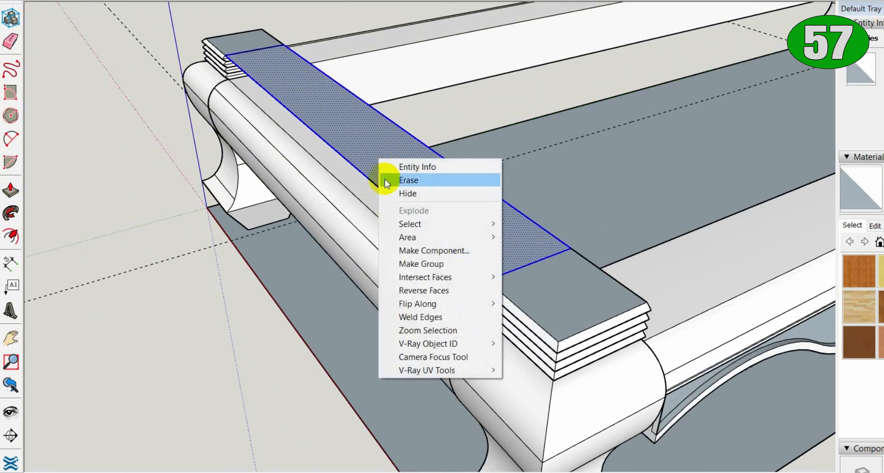
{"action": "left_click", "coordinate": [423, 249]}
Push/Pull the grouped rectangle above the short rail downward to turn it into a solid board
{"action": "double_click", "coordinate": [412, 184]}
{"action": "key", "text": "p"}
{"action": "scroll", "coordinate": [384, 179], "scroll_direction": "up", "scroll_amount": 6}
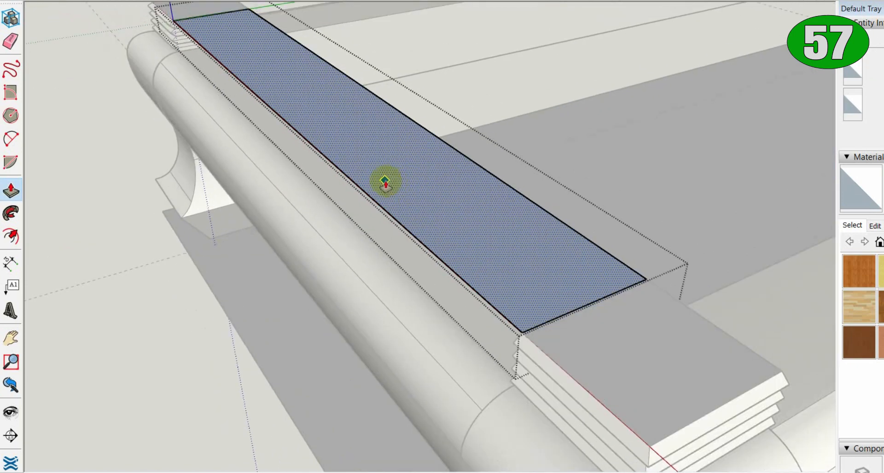
{"action": "left_click_drag", "start_coordinate": [261, 117], "coordinate": [265, 190]}
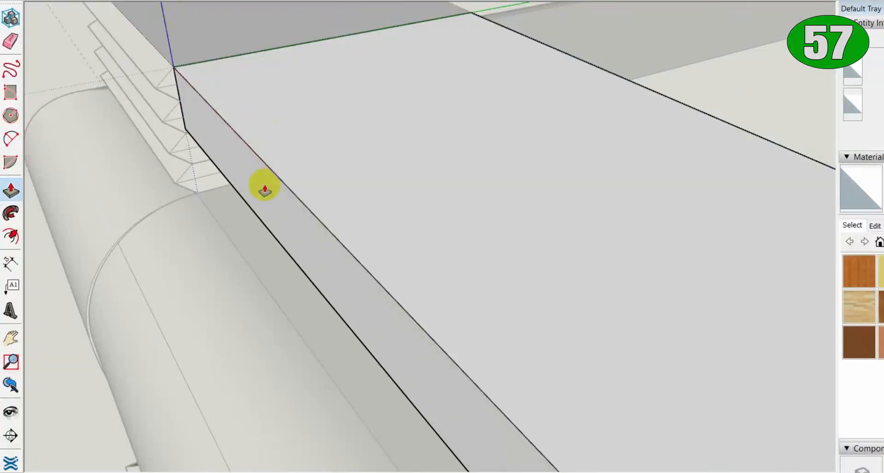
{"action": "key", "text": "Return"}
{"action": "scroll", "coordinate": [264, 184], "scroll_direction": "down", "scroll_amount": 8}
Draw a rectangle between the stack tops along the wavy long rail and make it a group
{"action": "middle_click_drag", "start_coordinate": [511, 352], "coordinate": [285, 308]}
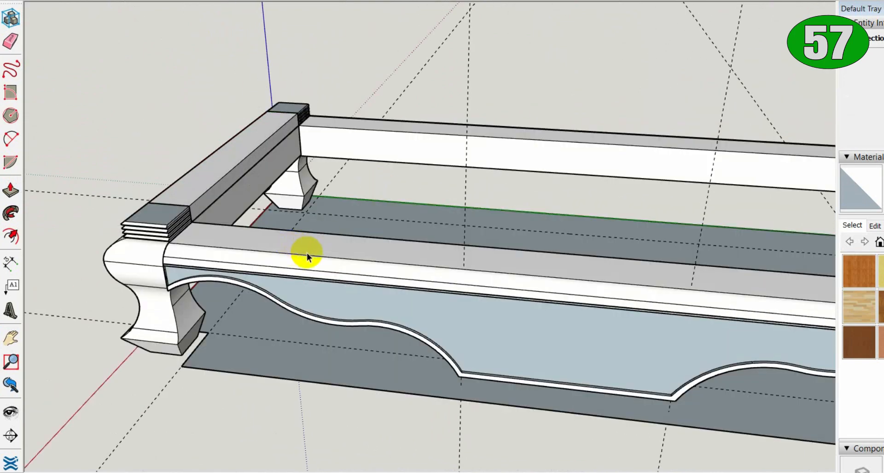
{"action": "middle_click_drag", "start_coordinate": [306, 197], "coordinate": [212, 233]}
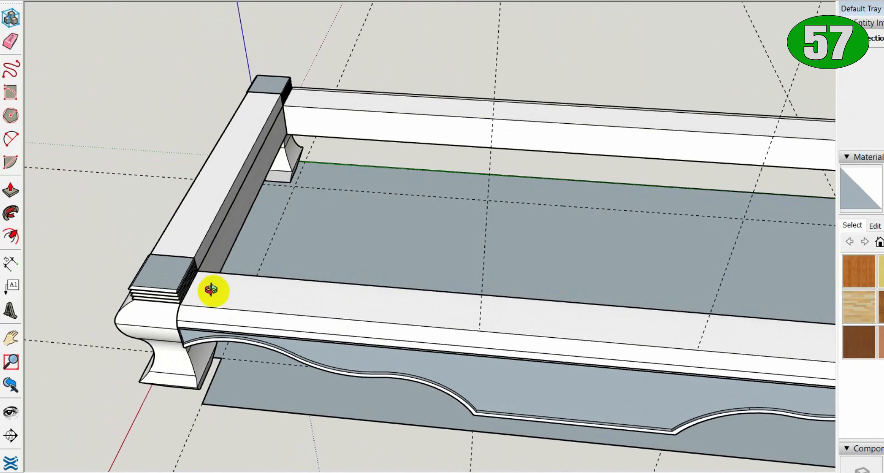
{"action": "scroll", "coordinate": [203, 244], "scroll_direction": "up", "scroll_amount": 5}
{"action": "scroll", "coordinate": [202, 244], "scroll_direction": "down", "scroll_amount": 5}
{"action": "scroll", "coordinate": [800, 355], "scroll_direction": "up", "scroll_amount": 5}
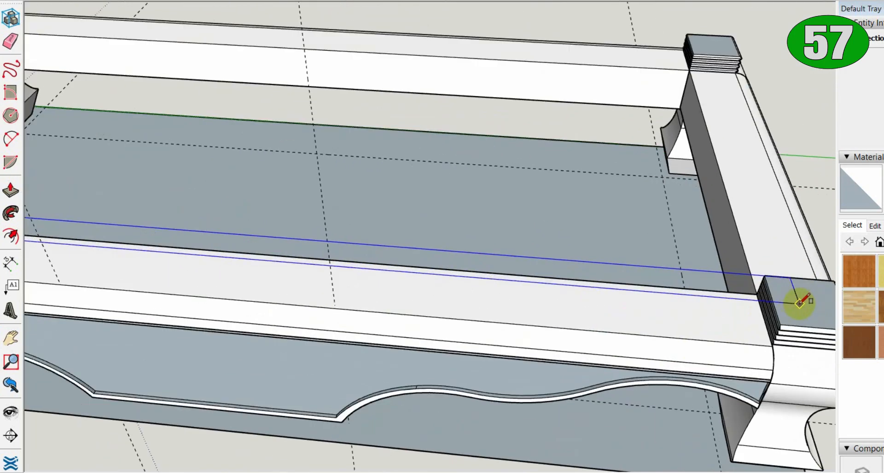
{"action": "scroll", "coordinate": [766, 345], "scroll_direction": "up", "scroll_amount": 2}
{"action": "right_click", "coordinate": [660, 304]}
{"action": "left_click", "coordinate": [704, 134]}
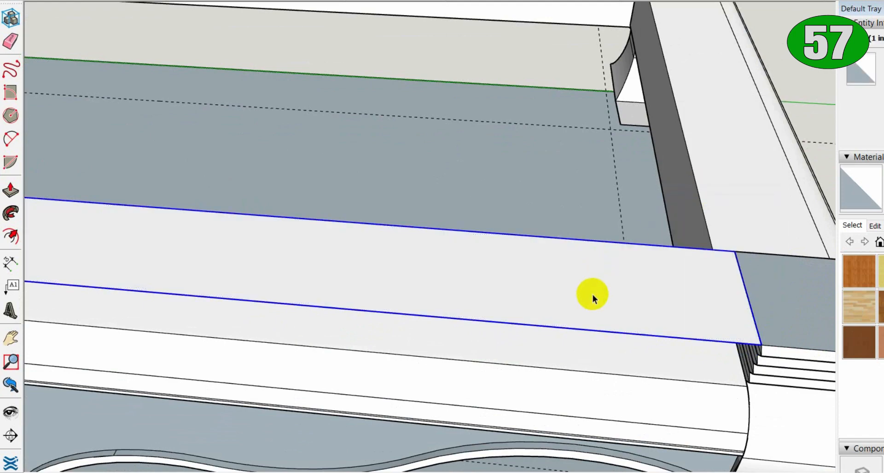
Push/Pull the long rail's grouped rectangle downward into a solid board and leave the group
{"action": "double_click", "coordinate": [593, 300]}
{"action": "key", "text": "p"}
{"action": "left_click", "coordinate": [593, 303]}
{"action": "left_click", "coordinate": [589, 322]}
{"action": "scroll", "coordinate": [588, 317], "scroll_direction": "down", "scroll_amount": 6}
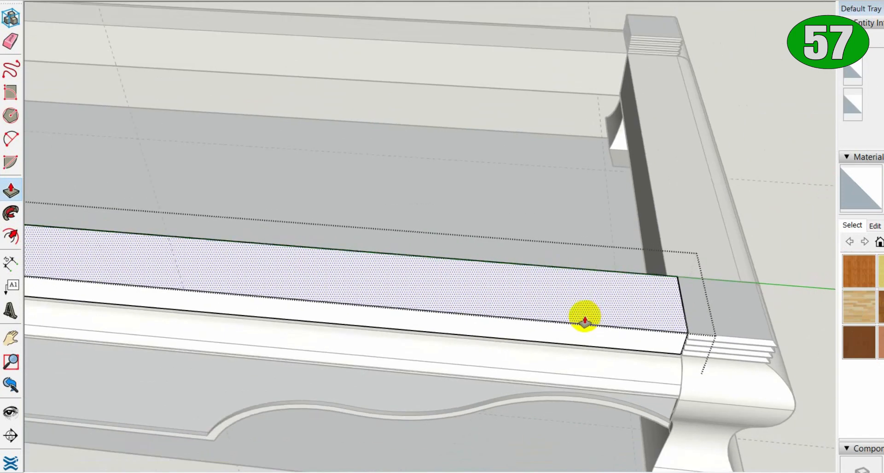
{"action": "middle_click_drag", "start_coordinate": [586, 316], "coordinate": [361, 313]}
{"action": "key", "text": "space"}
{"action": "left_click", "coordinate": [578, 327]}
Draw a rectangle between the stack tops above the opposite short rail and make it a group
{"action": "scroll", "coordinate": [312, 321], "scroll_direction": "up", "scroll_amount": 5}
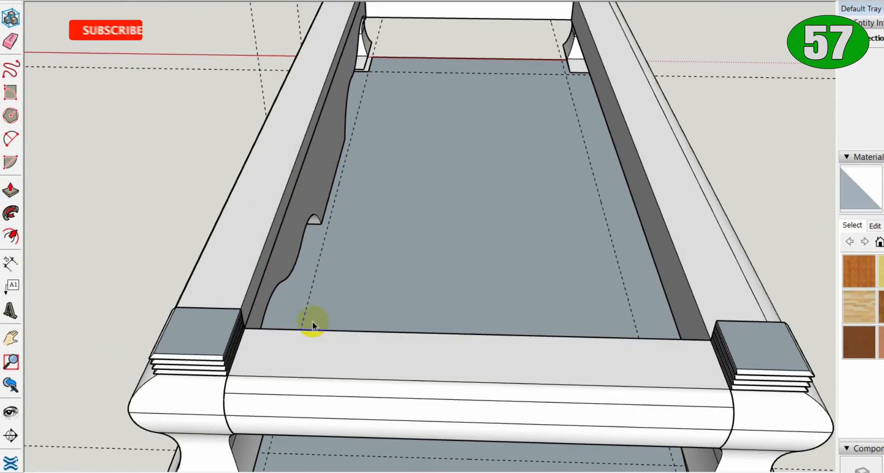
{"action": "scroll", "coordinate": [490, 338], "scroll_direction": "down", "scroll_amount": 2}
{"action": "scroll", "coordinate": [737, 341], "scroll_direction": "up", "scroll_amount": 3}
{"action": "scroll", "coordinate": [641, 339], "scroll_direction": "down", "scroll_amount": 1}
{"action": "key", "text": "r"}
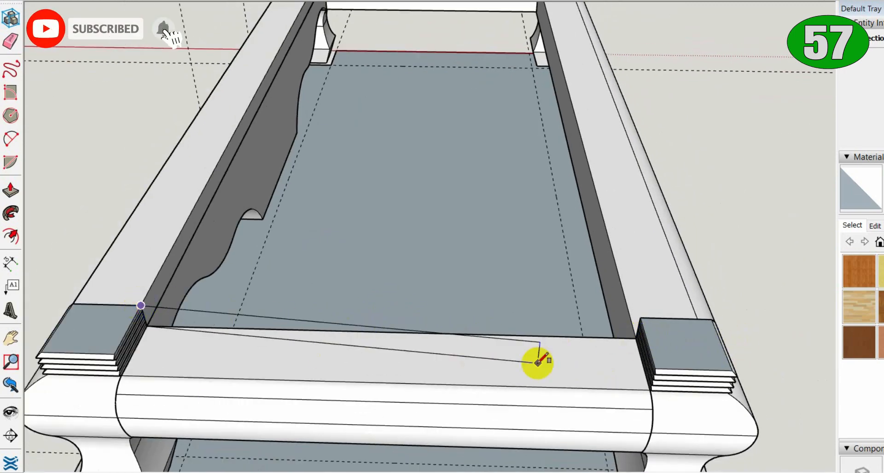
{"action": "left_click", "coordinate": [643, 365]}
{"action": "scroll", "coordinate": [660, 355], "scroll_direction": "up", "scroll_amount": 5}
{"action": "key", "text": "space"}
{"action": "left_click", "coordinate": [488, 349]}
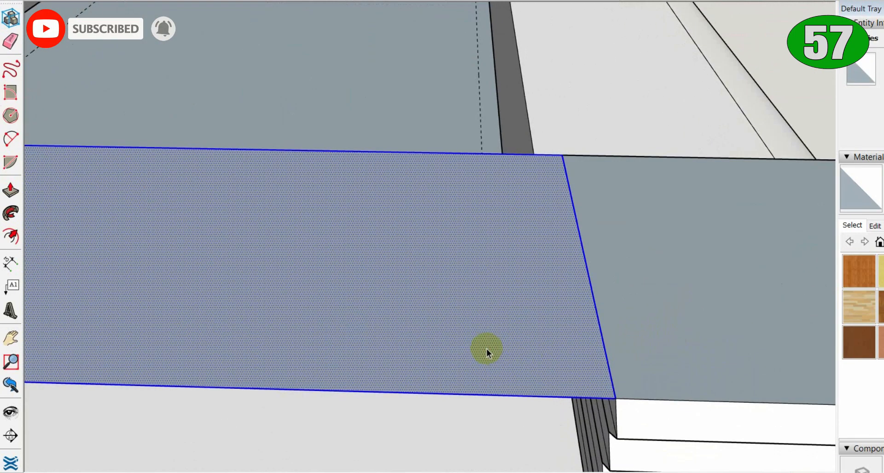
{"action": "right_click", "coordinate": [487, 349]}
{"action": "left_click", "coordinate": [544, 234]}
Push/Pull the opposite short rail's grouped rectangle downward into a solid board and leave the group
{"action": "double_click", "coordinate": [496, 272]}
{"action": "left_click", "coordinate": [495, 272]}
{"action": "key", "text": "p"}
{"action": "left_click", "coordinate": [495, 272]}
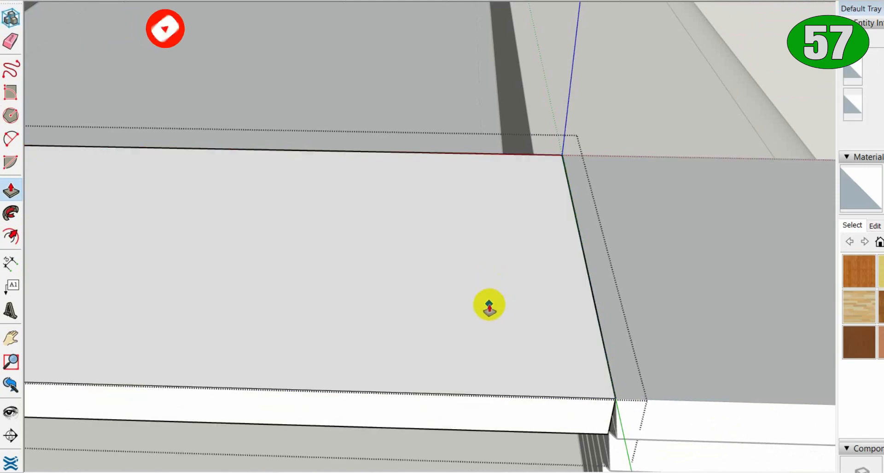
{"action": "scroll", "coordinate": [489, 308], "scroll_direction": "down", "scroll_amount": 6}
{"action": "middle_click_drag", "start_coordinate": [490, 312], "coordinate": [581, 325]}
{"action": "key", "text": "space"}
{"action": "left_click", "coordinate": [630, 357]}
Push/Pull the grouped corner block's top face upward into a tall post at one end of the plain long rail and leave the group
{"action": "scroll", "coordinate": [601, 374], "scroll_direction": "down", "scroll_amount": 4}
{"action": "middle_click_drag", "start_coordinate": [600, 374], "coordinate": [286, 368]}
{"action": "double_click", "coordinate": [253, 201]}
{"action": "key", "text": "p"}
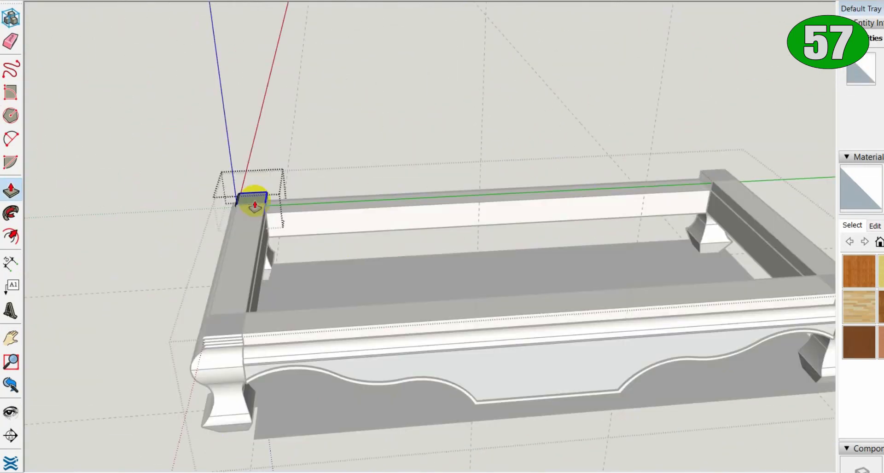
{"action": "key", "text": "Return"}
{"action": "key", "text": "space"}
{"action": "left_click", "coordinate": [151, 261]}
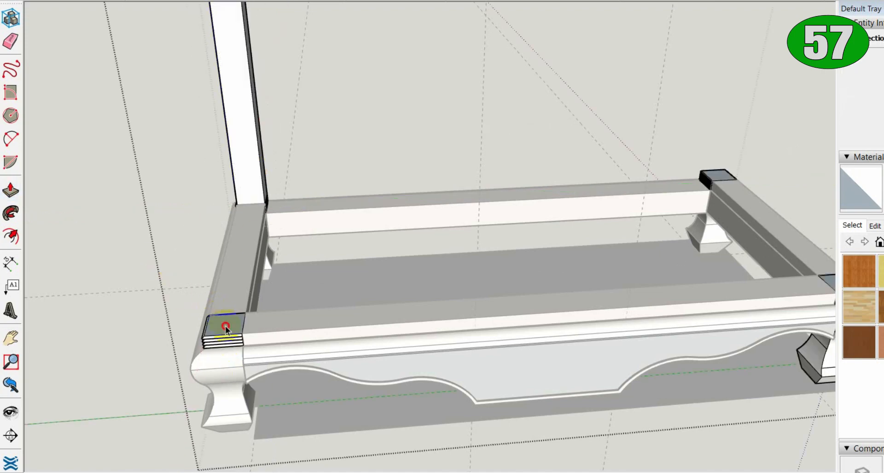
Extend the corner block at the adjacent end of the wavy long rail upward into a matching tall post and leave the group
{"action": "double_click", "coordinate": [225, 326]}
{"action": "left_click", "coordinate": [225, 326]}
{"action": "key", "text": "p"}
{"action": "left_click", "coordinate": [225, 326]}
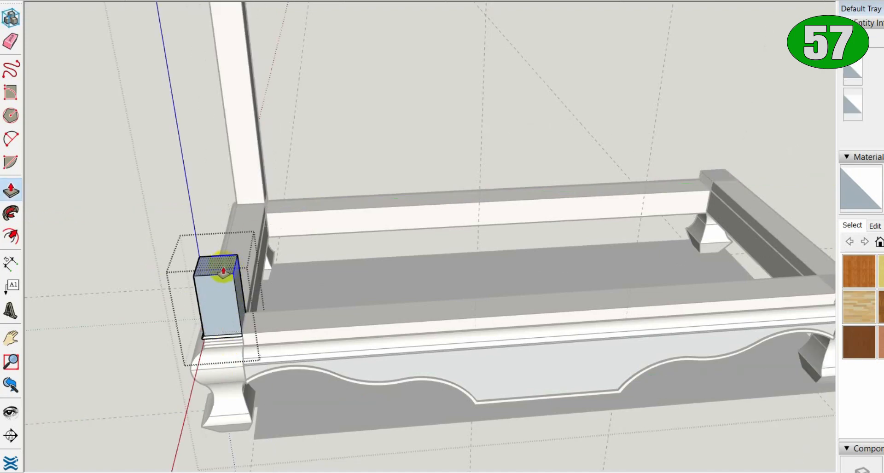
{"action": "key", "text": "Return"}
{"action": "scroll", "coordinate": [295, 327], "scroll_direction": "down", "scroll_amount": 3}
{"action": "middle_click_drag", "start_coordinate": [573, 325], "coordinate": [414, 368]}
{"action": "key", "text": "space"}
{"action": "left_click", "coordinate": [640, 401]}
Push/Pull the corner block at the wavy rail's other end upward into a tall post and close its group
{"action": "scroll", "coordinate": [487, 410], "scroll_direction": "up", "scroll_amount": 3}
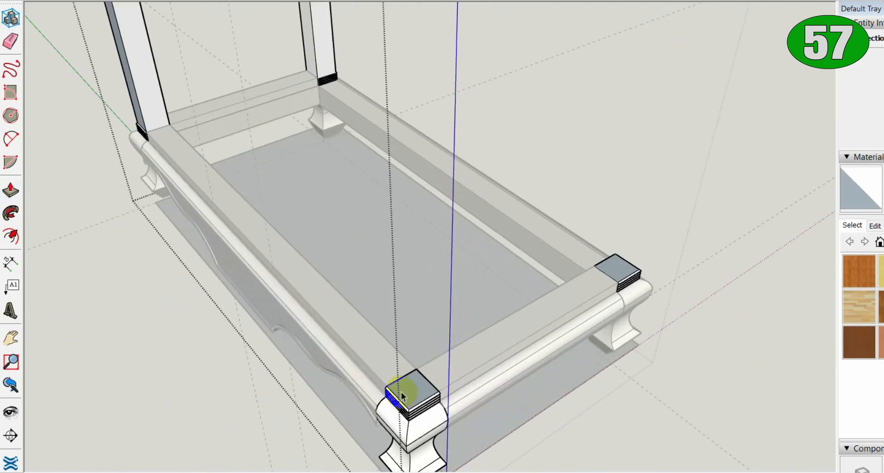
{"action": "double_click", "coordinate": [402, 396]}
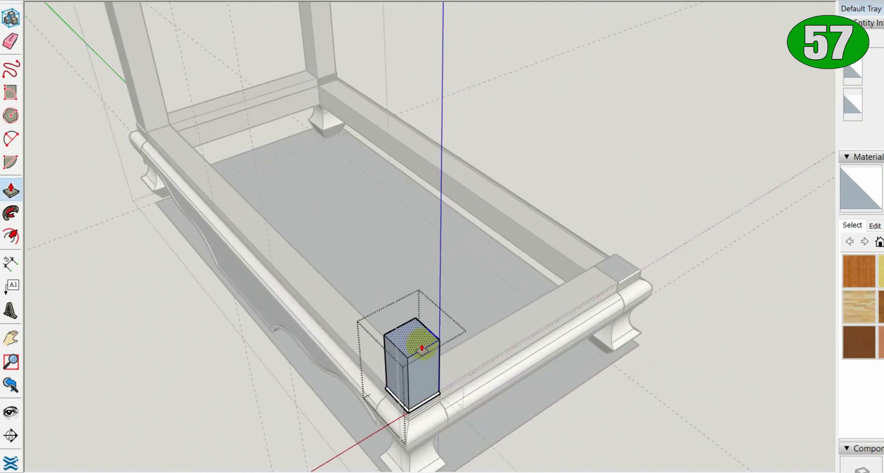
{"action": "key", "text": "Return"}
{"action": "key", "text": "space"}
{"action": "left_click", "coordinate": [664, 340]}
Raise the last corner block, at the plain long rail's other end, into a tall post and leave its group
{"action": "double_click", "coordinate": [618, 269]}
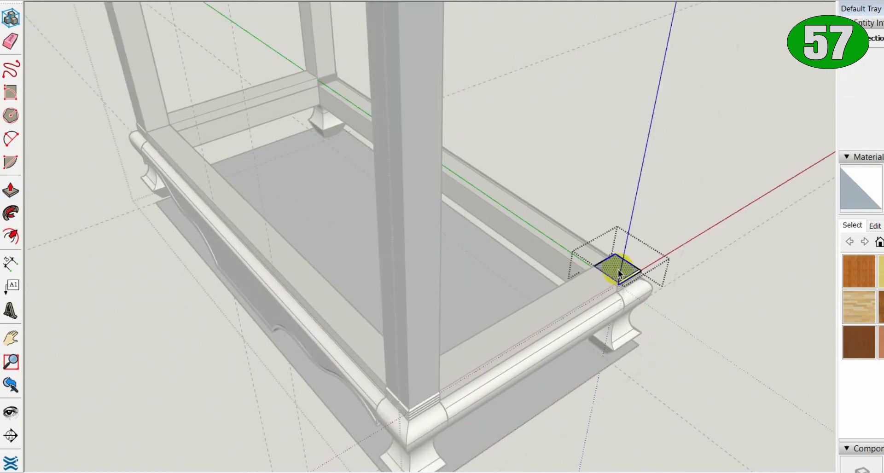
{"action": "left_click", "coordinate": [618, 269]}
{"action": "key", "text": "p"}
{"action": "left_click", "coordinate": [618, 270]}
{"action": "scroll", "coordinate": [541, 287], "scroll_direction": "down", "scroll_amount": 3}
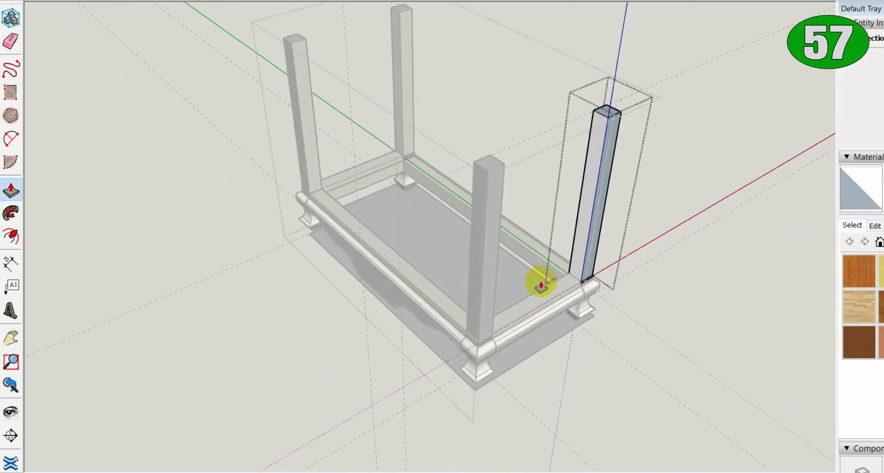
{"action": "middle_click_drag", "start_coordinate": [488, 315], "coordinate": [525, 221]}
{"action": "key", "text": "space"}
{"action": "left_click", "coordinate": [524, 386]}
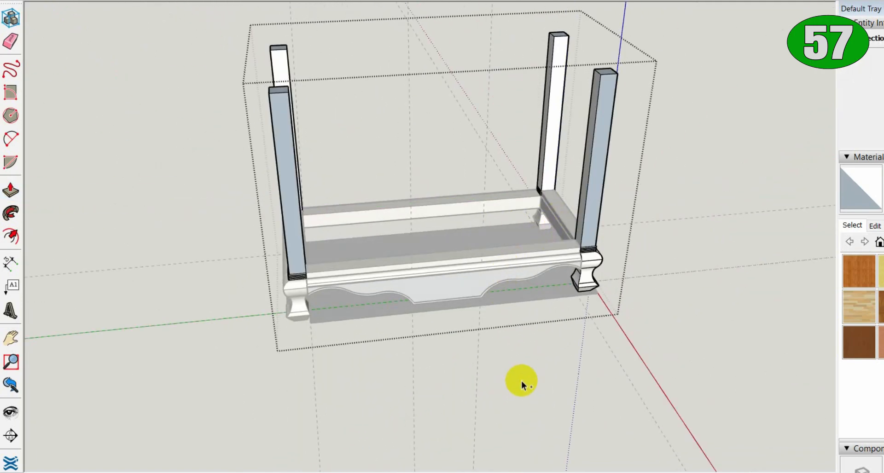
Try to span the four post tops with a grouped rectangle and Push/Pull it into a board
{"action": "middle_click_drag", "start_coordinate": [522, 381], "coordinate": [658, 428]}
{"action": "key", "text": "r"}
{"action": "left_click", "coordinate": [381, 190]}
{"action": "left_click", "coordinate": [395, 389]}
{"action": "key", "text": "space"}
{"action": "double_click", "coordinate": [392, 328]}
{"action": "right_click", "coordinate": [392, 329]}
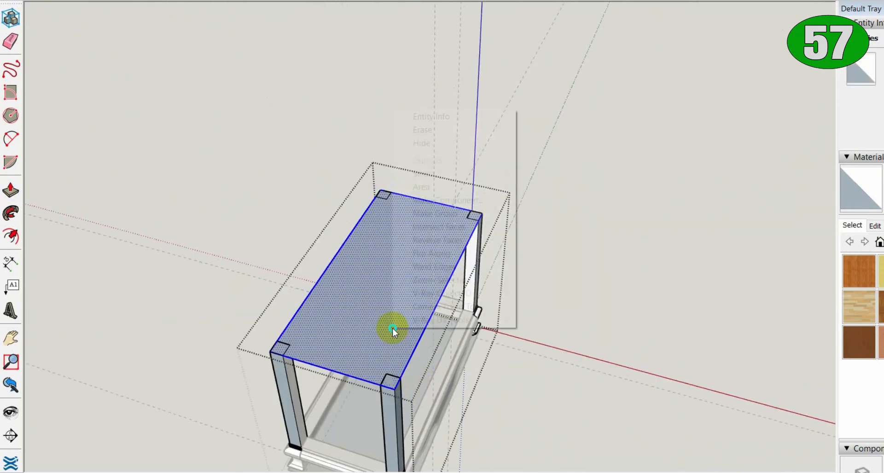
{"action": "left_click", "coordinate": [459, 215]}
{"action": "key", "text": "p"}
{"action": "left_click", "coordinate": [409, 240]}
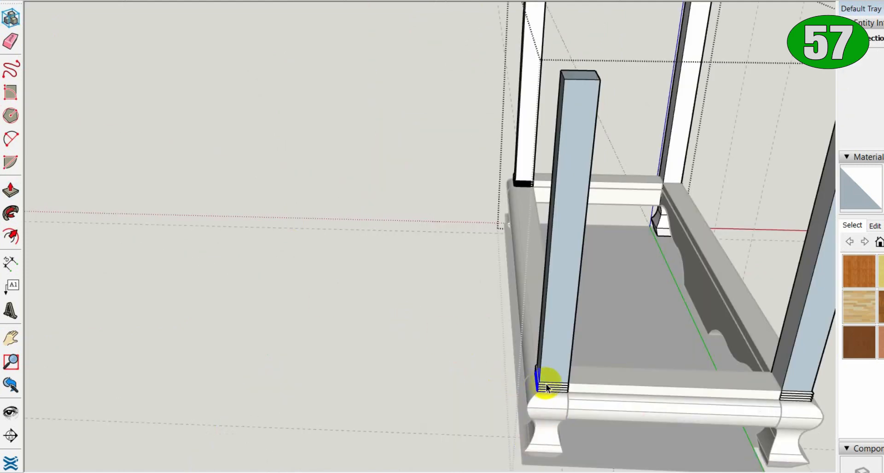
Select the layered block groups at a post's foot and copy them onto the top of that post
{"action": "scroll", "coordinate": [553, 389], "scroll_direction": "up", "scroll_amount": 6}
{"action": "left_click", "coordinate": [553, 389], "text": "shift"}
{"action": "scroll", "coordinate": [554, 391], "scroll_direction": "up", "scroll_amount": 4}
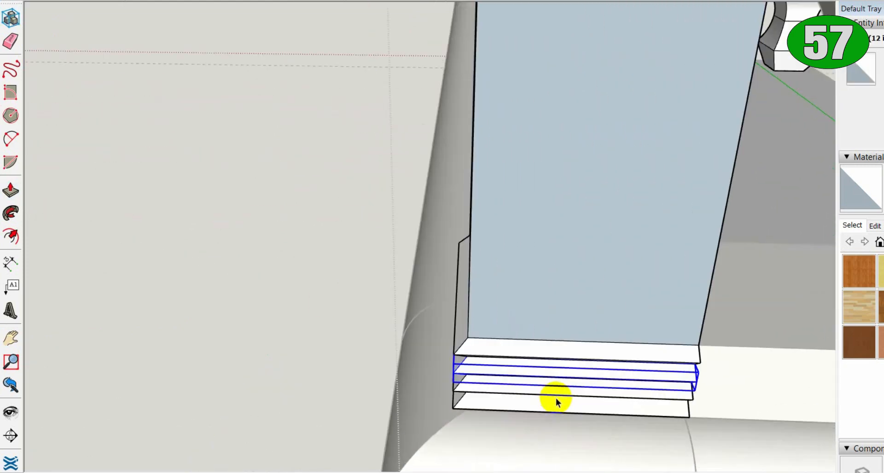
{"action": "left_click", "coordinate": [556, 399], "text": "shift"}
{"action": "scroll", "coordinate": [552, 391], "scroll_direction": "down", "scroll_amount": 10}
{"action": "key", "text": "m"}
{"action": "left_click", "coordinate": [554, 390]}
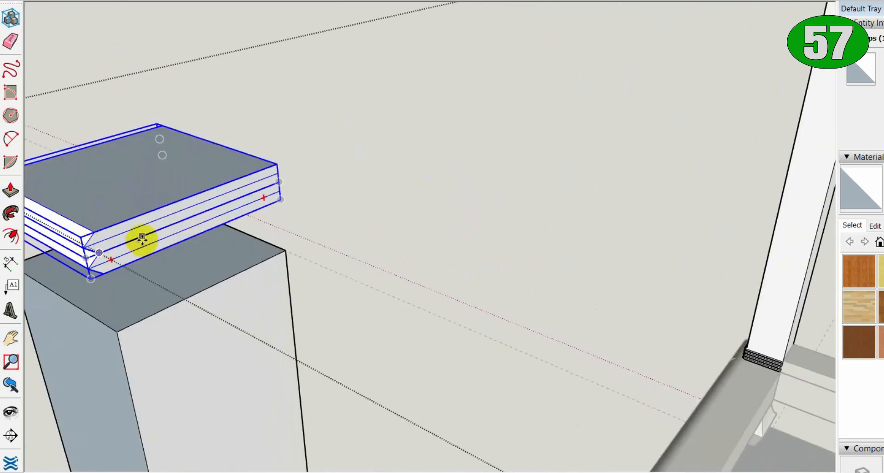
{"action": "left_click", "coordinate": [145, 225]}
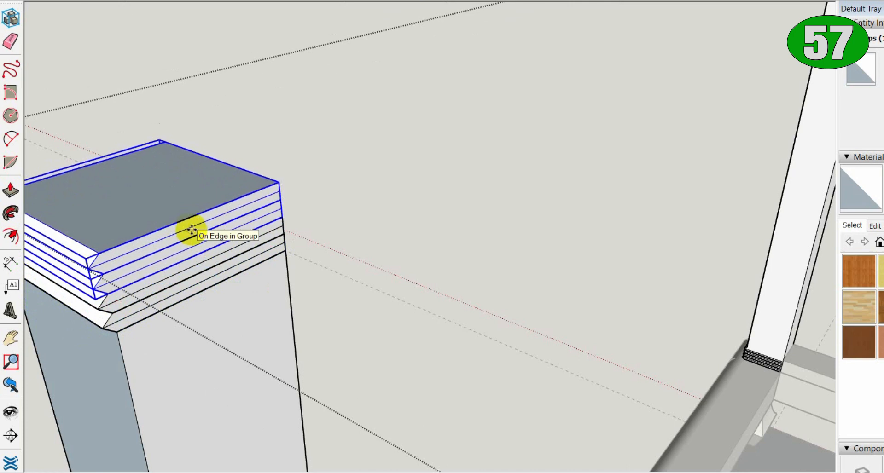
Copy the layered stack from the first post's top onto the neighbouring post's top
{"action": "scroll", "coordinate": [175, 299], "scroll_direction": "down", "scroll_amount": 6}
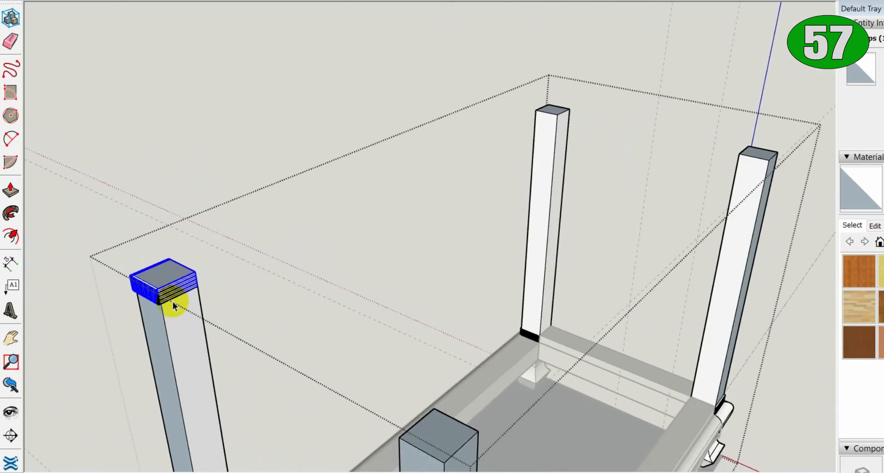
{"action": "key", "text": "ctrl"}
{"action": "left_click", "coordinate": [157, 277]}
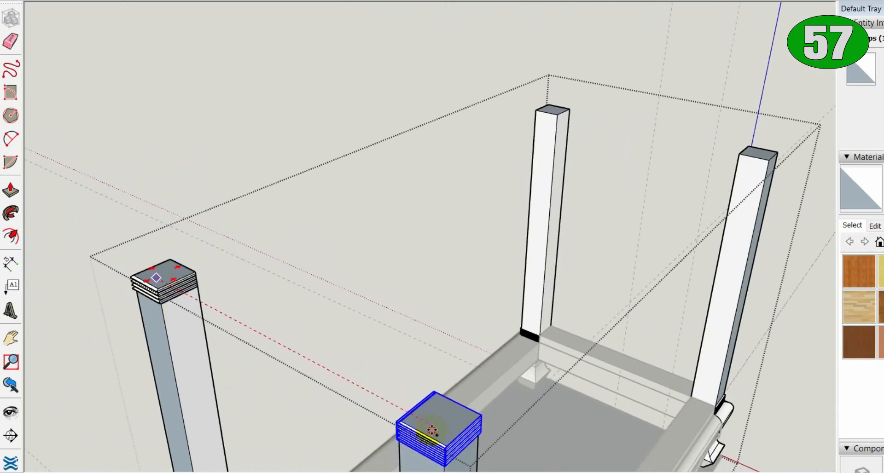
Flip the copied stack on the neighbouring post along the red direction to suit its corner
{"action": "mouse_move", "coordinate": [489, 414]}
{"action": "middle_mouse_down"}
{"action": "mouse_move", "coordinate": [275, 379]}
{"action": "mouse_move", "coordinate": [402, 408]}
{"action": "mouse_move", "coordinate": [163, 386]}
{"action": "middle_mouse_up"}
{"action": "middle_click_drag", "start_coordinate": [55, 184], "coordinate": [146, 303], "text": "shift"}
{"action": "scroll", "coordinate": [138, 276], "scroll_direction": "up", "scroll_amount": 5}
{"action": "right_click", "coordinate": [140, 261]}
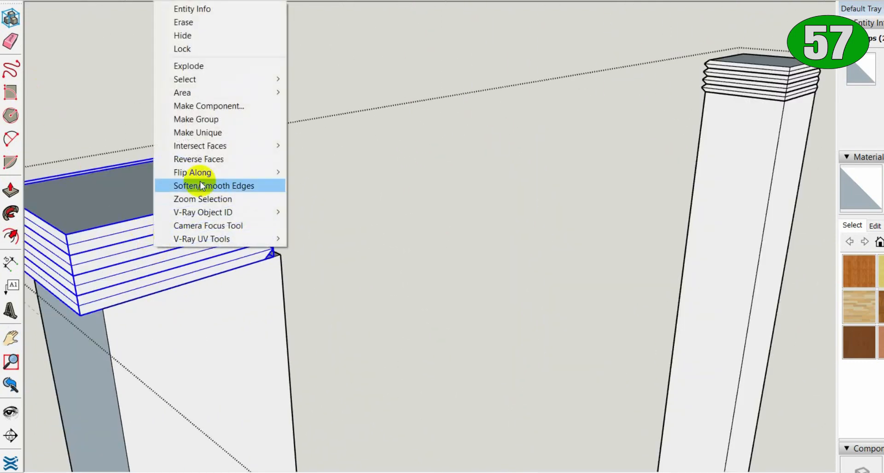
{"action": "left_click", "coordinate": [368, 184]}
{"action": "right_click", "coordinate": [150, 199]}
{"action": "mouse_move", "coordinate": [231, 368]}
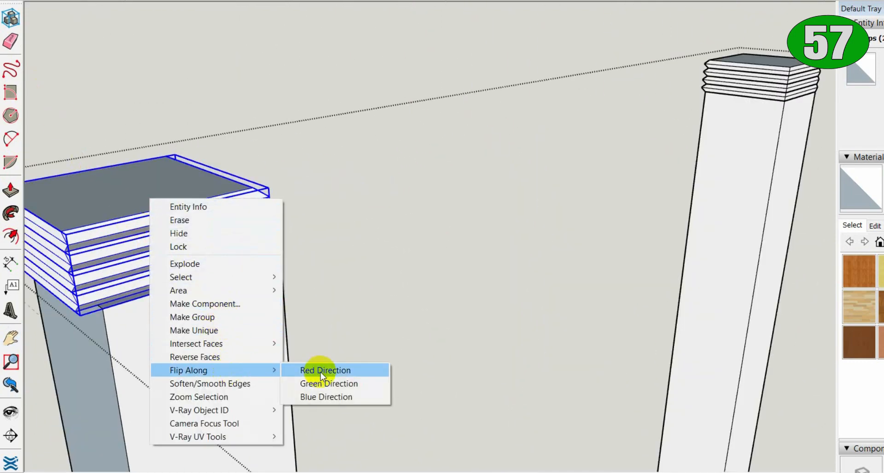
{"action": "left_click", "coordinate": [316, 368]}
{"action": "right_click", "coordinate": [196, 194]}
{"action": "left_click", "coordinate": [367, 380]}
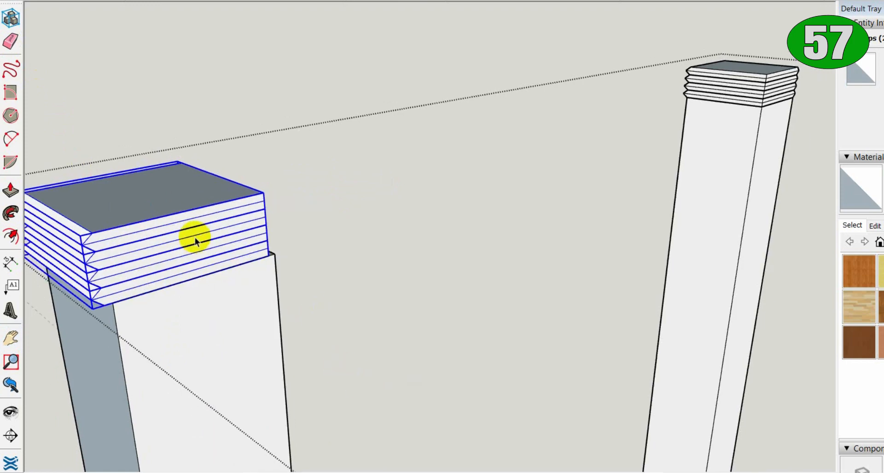
Select both layered stacks and copy them onto the tops of the two opposite posts
{"action": "scroll", "coordinate": [194, 237], "scroll_direction": "up", "scroll_amount": 2}
{"action": "scroll", "coordinate": [204, 236], "scroll_direction": "down", "scroll_amount": 6}
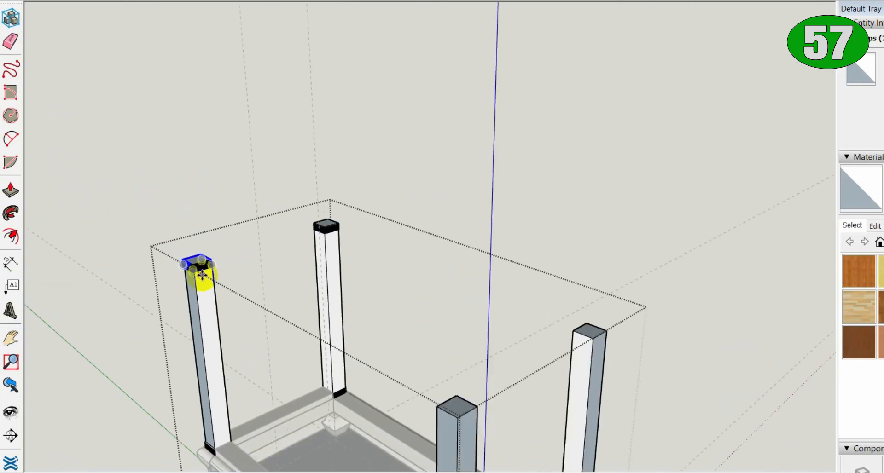
{"action": "scroll", "coordinate": [292, 223], "scroll_direction": "up", "scroll_amount": 6}
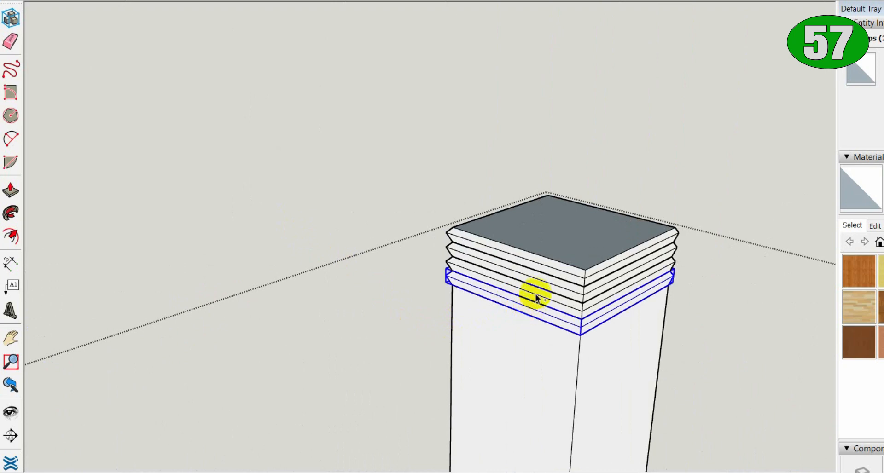
{"action": "triple_click", "coordinate": [505, 245]}
{"action": "scroll", "coordinate": [505, 300], "scroll_direction": "down", "scroll_amount": 6}
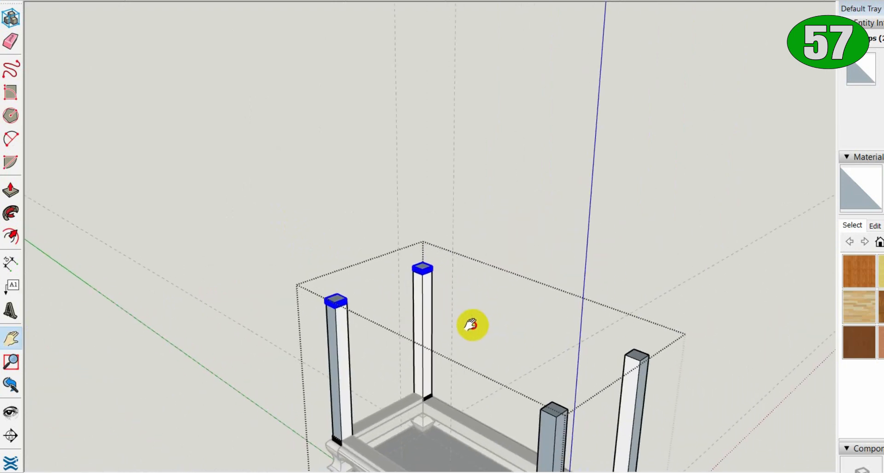
{"action": "left_click_drag", "start_coordinate": [342, 300], "coordinate": [550, 414]}
Flip the two newly copied stacks along the red direction
{"action": "scroll", "coordinate": [550, 414], "scroll_direction": "up", "scroll_amount": 3}
{"action": "scroll", "coordinate": [566, 412], "scroll_direction": "up", "scroll_amount": 5}
{"action": "right_click", "coordinate": [538, 289]}
{"action": "mouse_move", "coordinate": [618, 459]}
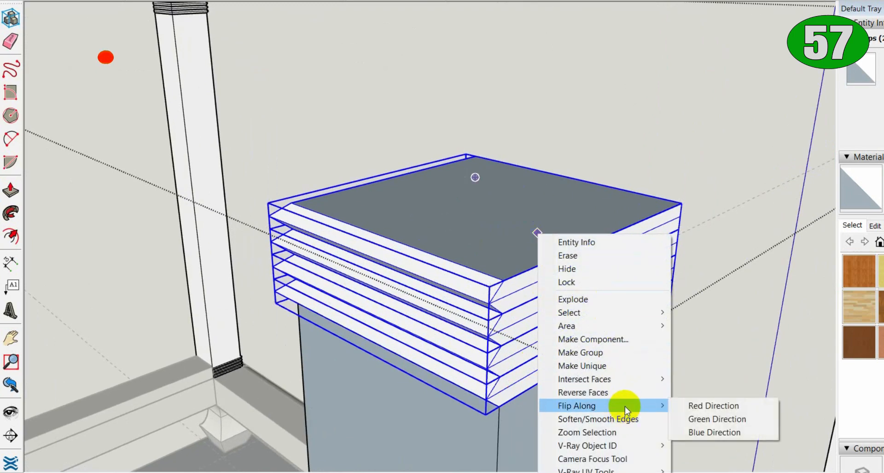
{"action": "left_click", "coordinate": [705, 404]}
{"action": "right_click", "coordinate": [517, 161]}
{"action": "key", "text": "Escape"}
Flip the copied stacks on the opposite posts once more to reorient their overhanging profiles, and check the corners
{"action": "scroll", "coordinate": [388, 118], "scroll_direction": "down", "scroll_amount": 4}
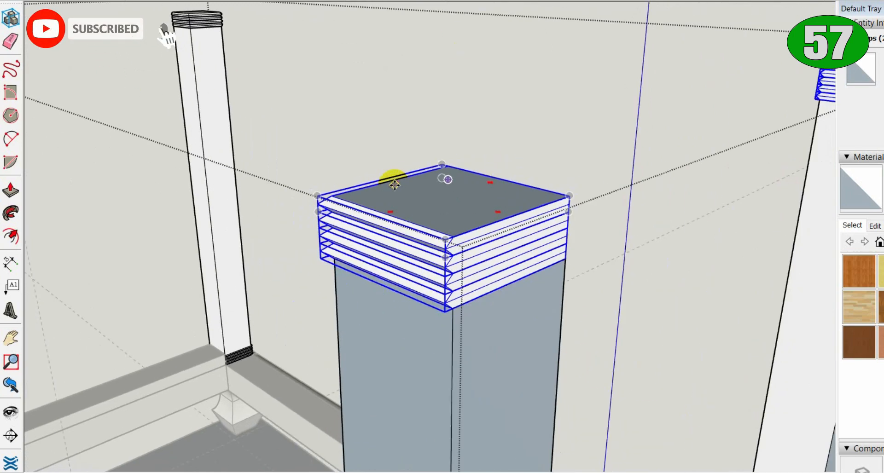
{"action": "scroll", "coordinate": [413, 182], "scroll_direction": "up", "scroll_amount": 5}
{"action": "scroll", "coordinate": [470, 382], "scroll_direction": "down", "scroll_amount": 3}
{"action": "scroll", "coordinate": [477, 361], "scroll_direction": "up", "scroll_amount": 1}
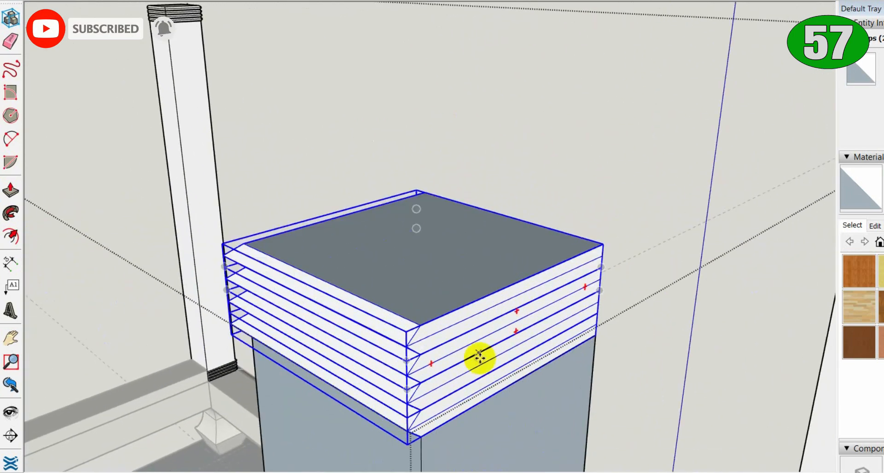
{"action": "right_click", "coordinate": [452, 285]}
{"action": "mouse_move", "coordinate": [509, 211]}
{"action": "left_click", "coordinate": [617, 211]}
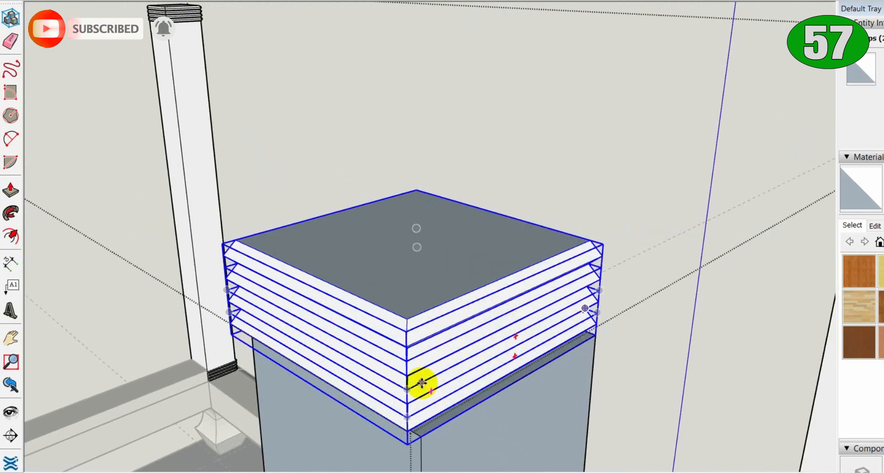
{"action": "scroll", "coordinate": [405, 396], "scroll_direction": "up", "scroll_amount": 5}
{"action": "middle_click_drag", "start_coordinate": [144, 440], "coordinate": [209, 360]}
{"action": "scroll", "coordinate": [282, 400], "scroll_direction": "down", "scroll_amount": 2}
{"action": "middle_click_drag", "start_coordinate": [283, 400], "coordinate": [306, 329]}
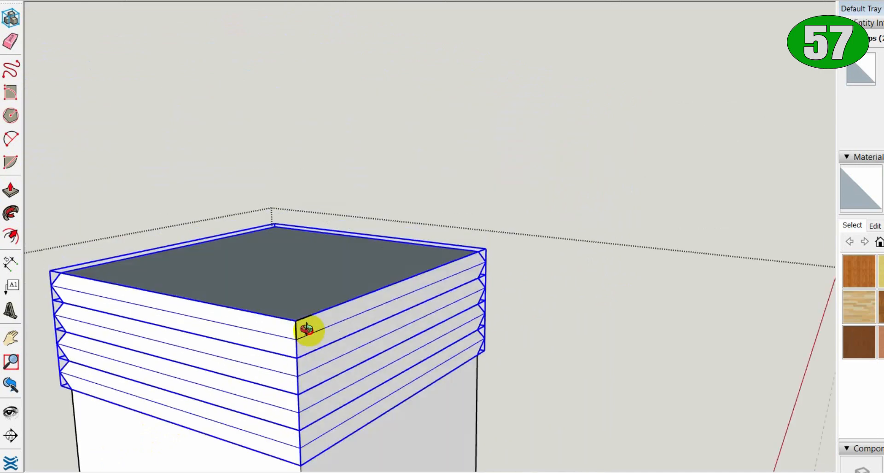
Draw a rectangle across the tops of the four layered stacks and Push/Pull it upward into a thick top board
{"action": "scroll", "coordinate": [303, 284], "scroll_direction": "up", "scroll_amount": 4}
{"action": "scroll", "coordinate": [196, 182], "scroll_direction": "down", "scroll_amount": 6}
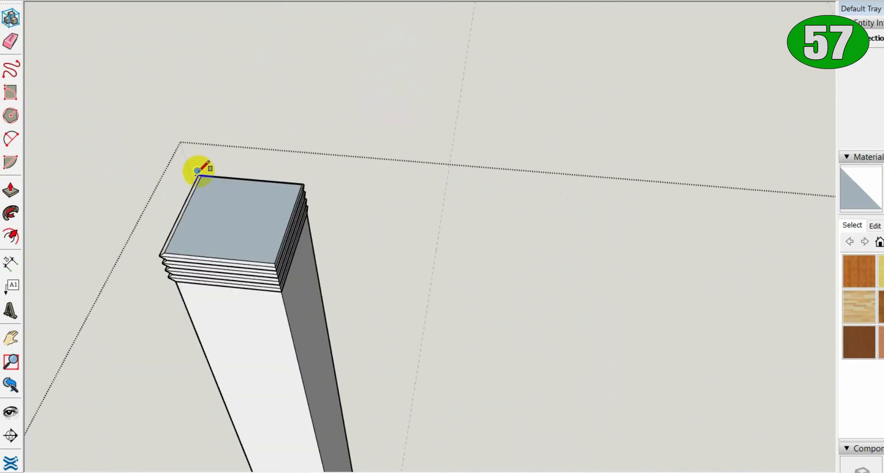
{"action": "scroll", "coordinate": [550, 352], "scroll_direction": "up", "scroll_amount": 7}
{"action": "left_click", "coordinate": [552, 357]}
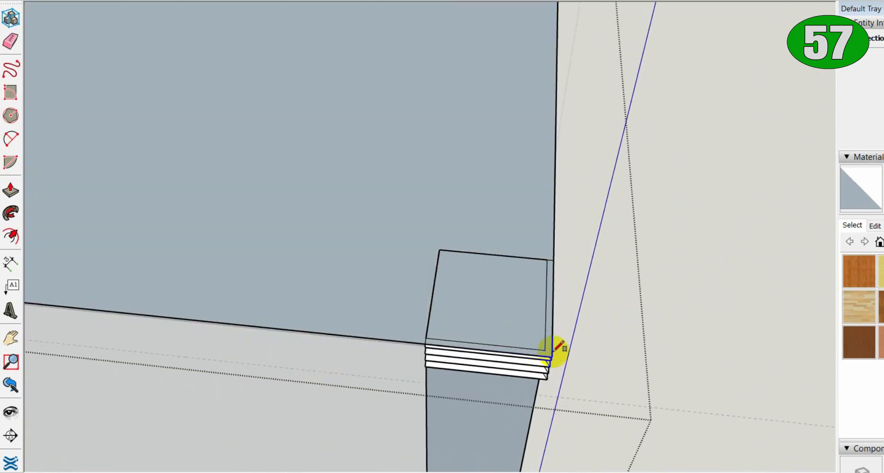
{"action": "left_click", "coordinate": [243, 201]}
{"action": "middle_click_drag", "start_coordinate": [291, 249], "coordinate": [381, 148]}
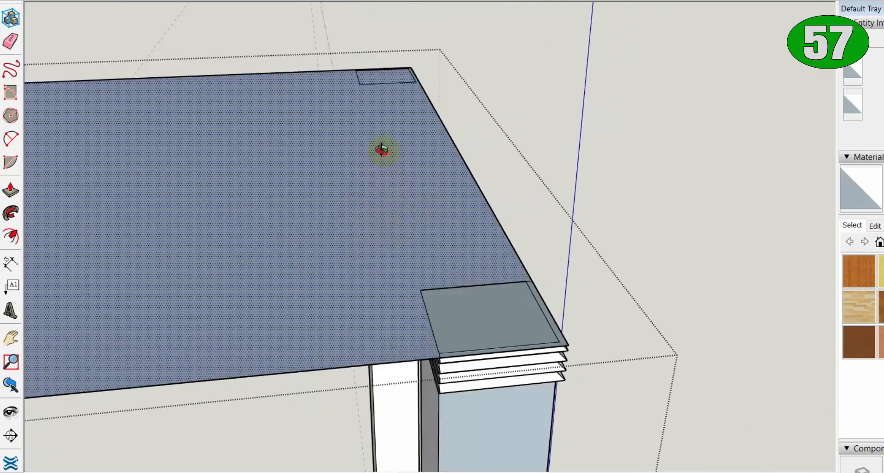
{"action": "key", "text": "p"}
{"action": "left_click_drag", "start_coordinate": [338, 299], "coordinate": [335, 231]}
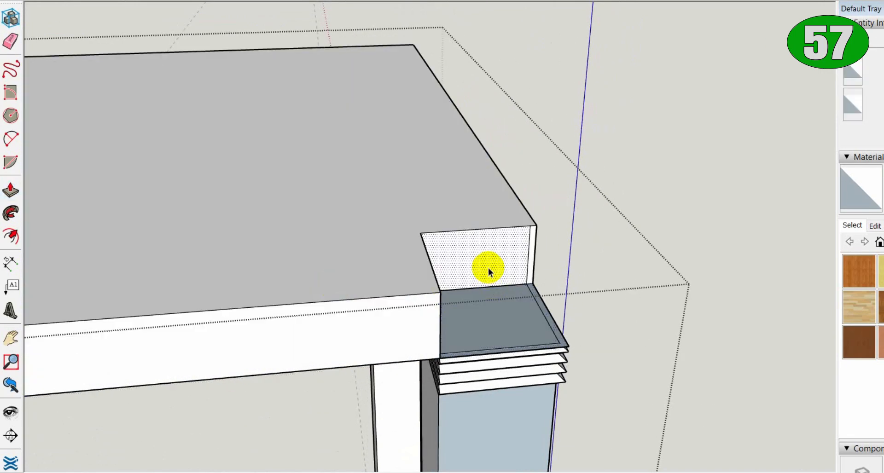
Push/Pull the square face in the board's notched corner up to the board's upper surface
{"action": "left_click_drag", "start_coordinate": [488, 269], "coordinate": [548, 382]}
{"action": "middle_click_drag", "start_coordinate": [548, 382], "coordinate": [326, 354]}
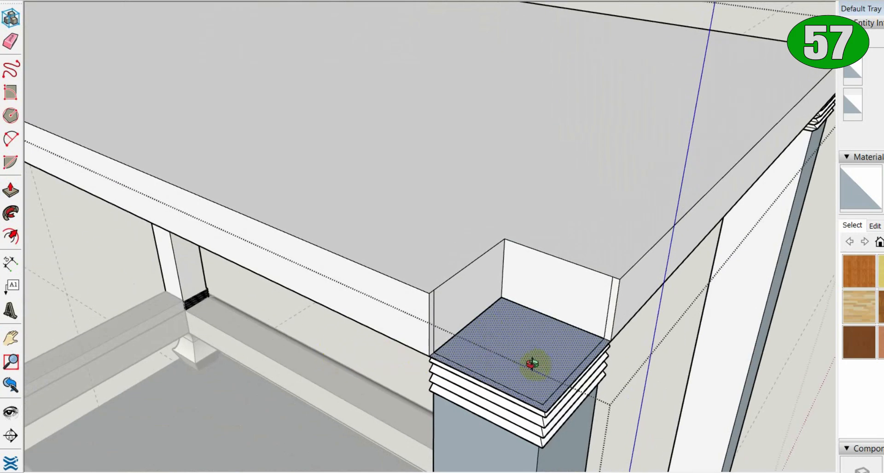
{"action": "left_click_drag", "start_coordinate": [532, 364], "coordinate": [452, 331]}
{"action": "scroll", "coordinate": [435, 290], "scroll_direction": "up", "scroll_amount": 5}
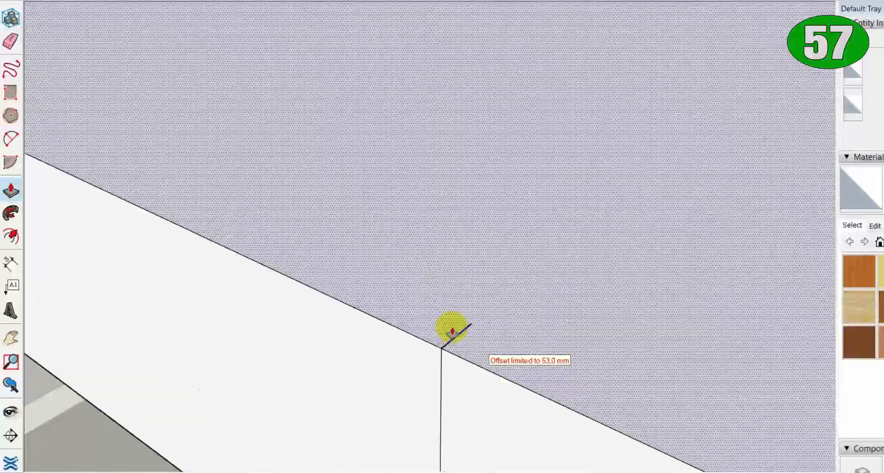
{"action": "scroll", "coordinate": [452, 331], "scroll_direction": "down", "scroll_amount": 5}
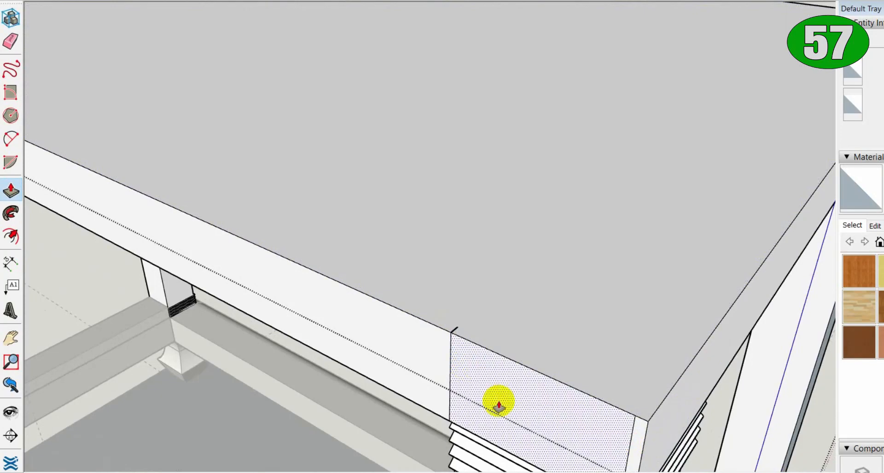
Erase the leftover seam edges between the filled corner and the board's top and long side
{"action": "key", "text": "space"}
{"action": "scroll", "coordinate": [465, 338], "scroll_direction": "up", "scroll_amount": 5}
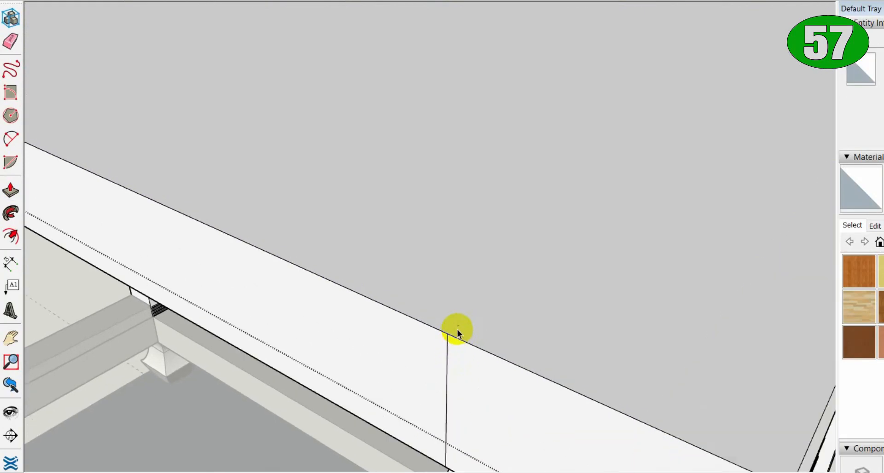
{"action": "scroll", "coordinate": [457, 329], "scroll_direction": "down", "scroll_amount": 5}
{"action": "scroll", "coordinate": [457, 330], "scroll_direction": "down", "scroll_amount": 1}
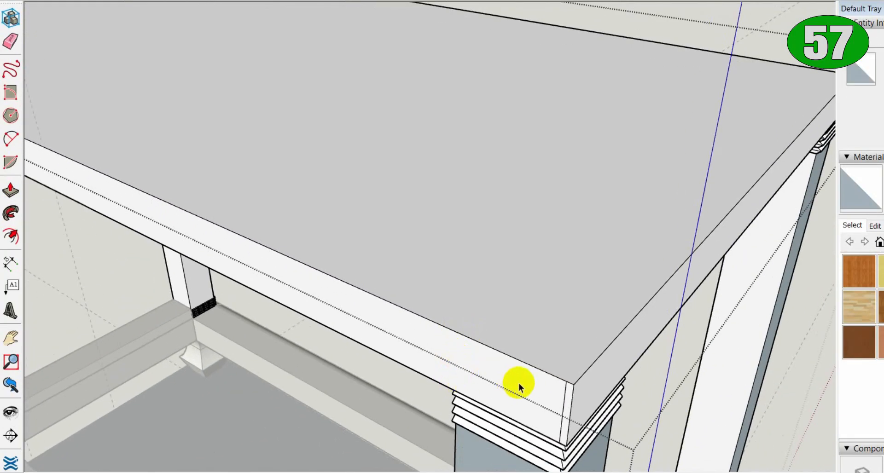
Push/Pull the top board's short end face outward so the board overhangs the posts at that end
{"action": "scroll", "coordinate": [565, 369], "scroll_direction": "down", "scroll_amount": 6}
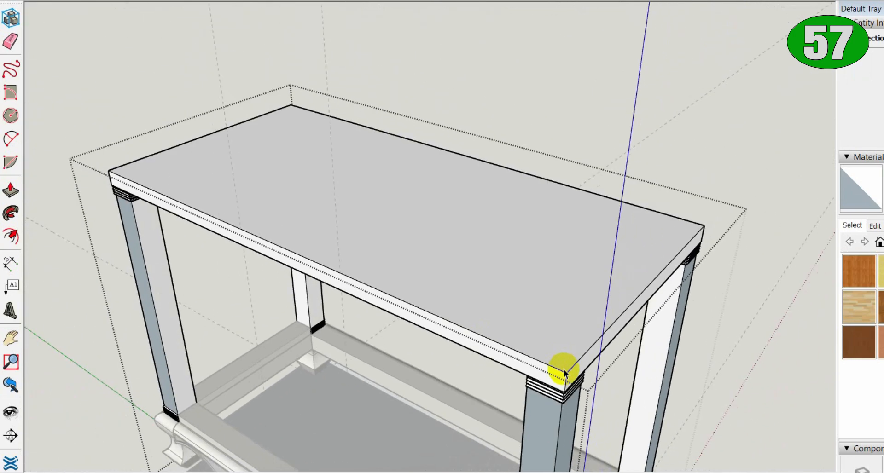
{"action": "middle_click_drag", "start_coordinate": [562, 369], "coordinate": [310, 223]}
{"action": "double_click", "coordinate": [304, 220]}
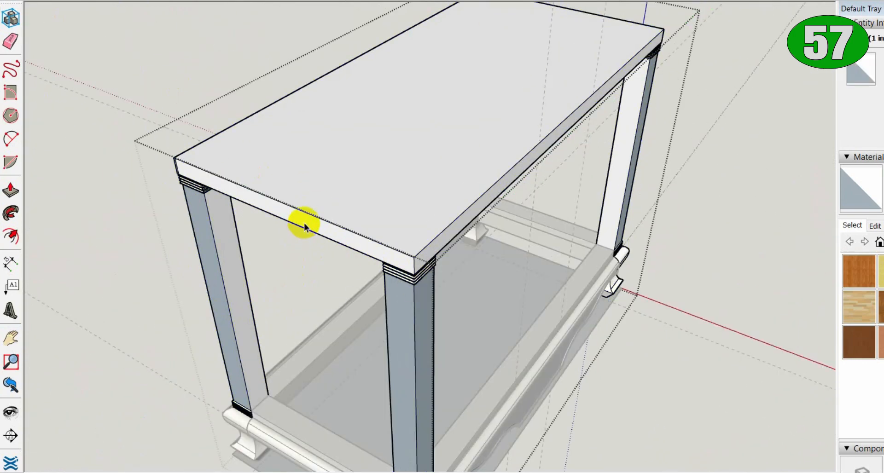
{"action": "key", "text": "p"}
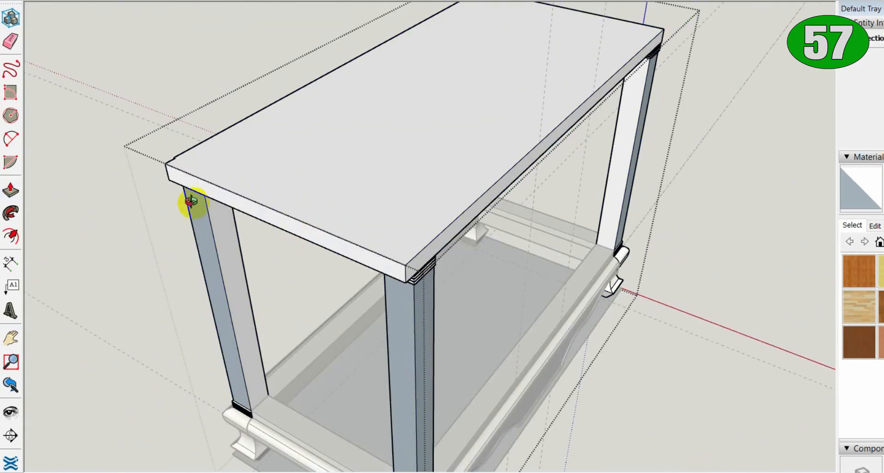
Push/Pull the small stepped face at the board's corner flush with the extended end and delete the leftover seam edge
{"action": "middle_click_drag", "start_coordinate": [191, 201], "coordinate": [705, 251]}
{"action": "scroll", "coordinate": [636, 268], "scroll_direction": "up", "scroll_amount": 7}
{"action": "key", "text": "space"}
{"action": "left_click", "coordinate": [564, 307]}
{"action": "key", "text": "p"}
{"action": "left_click_drag", "start_coordinate": [565, 309], "coordinate": [544, 317]}
{"action": "left_click", "coordinate": [495, 259]}
{"action": "key", "text": "Delete"}
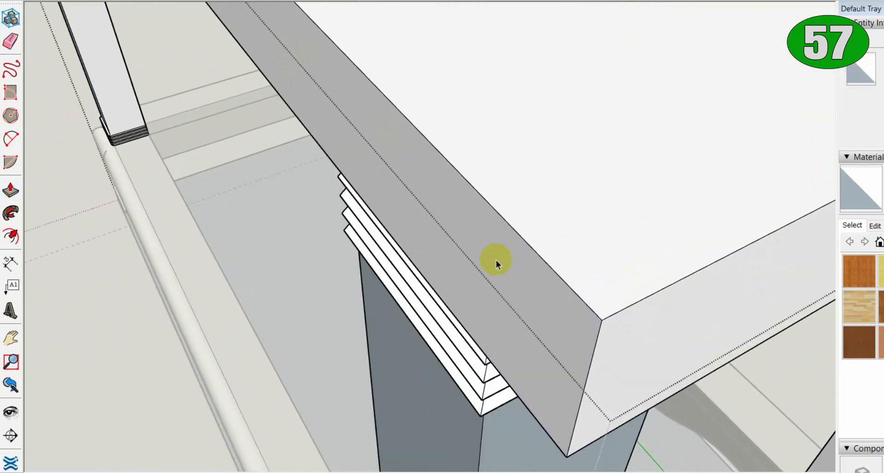
Push/Pull the top board's remaining side faces outward so it overhangs the posts all around
{"action": "scroll", "coordinate": [497, 262], "scroll_direction": "down", "scroll_amount": 8}
{"action": "middle_click_drag", "start_coordinate": [590, 286], "coordinate": [438, 263]}
{"action": "scroll", "coordinate": [425, 275], "scroll_direction": "up", "scroll_amount": 8}
{"action": "scroll", "coordinate": [429, 258], "scroll_direction": "down", "scroll_amount": 2}
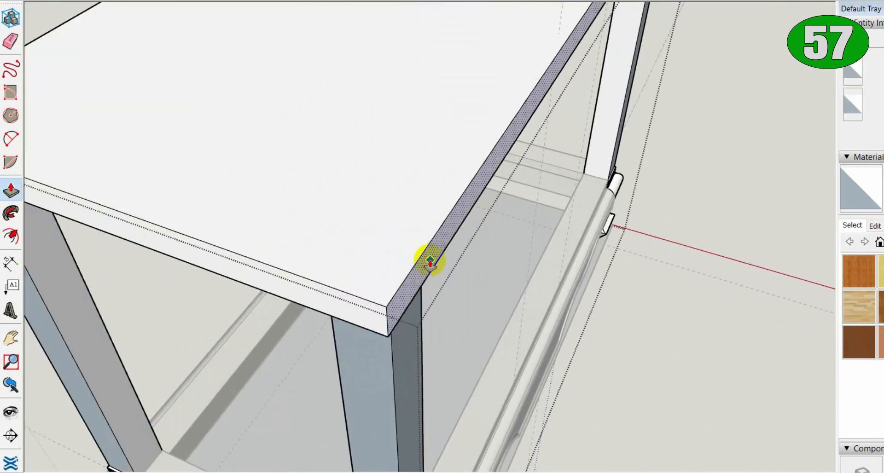
{"action": "scroll", "coordinate": [430, 260], "scroll_direction": "down", "scroll_amount": 6}
{"action": "middle_click_drag", "start_coordinate": [430, 261], "coordinate": [470, 203]}
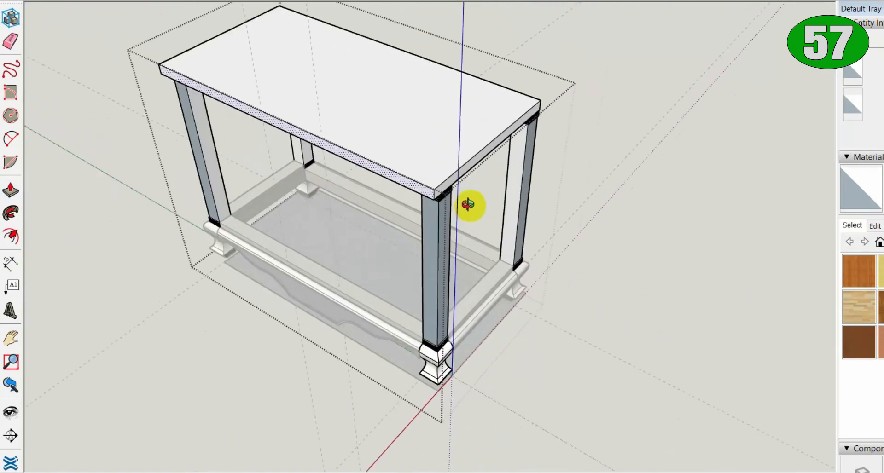
{"action": "scroll", "coordinate": [466, 180], "scroll_direction": "up", "scroll_amount": 5}
{"action": "key", "text": "p"}
{"action": "scroll", "coordinate": [475, 184], "scroll_direction": "down", "scroll_amount": 7}
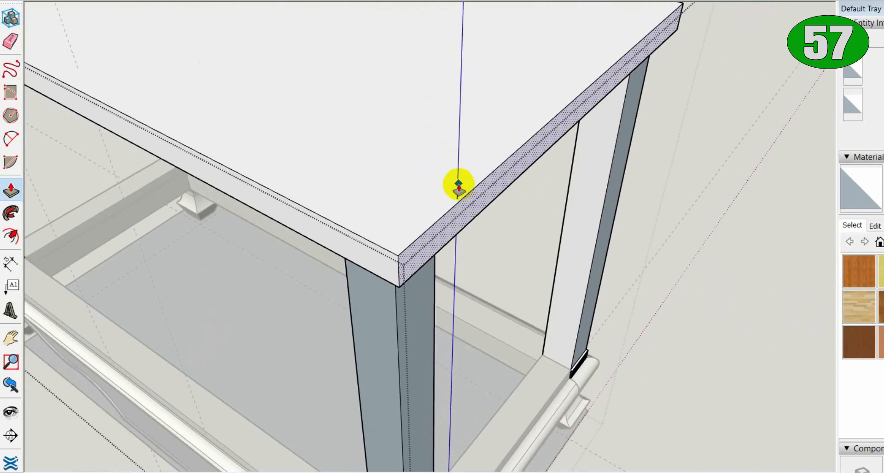
{"action": "scroll", "coordinate": [277, 216], "scroll_direction": "up", "scroll_amount": 1}
Draw a narrow upright rectangle on the post's inner face directly beneath the board and make it a group
{"action": "middle_click_drag", "start_coordinate": [235, 228], "coordinate": [303, 128]}
{"action": "scroll", "coordinate": [321, 108], "scroll_direction": "up", "scroll_amount": 5}
{"action": "scroll", "coordinate": [321, 108], "scroll_direction": "up", "scroll_amount": 4}
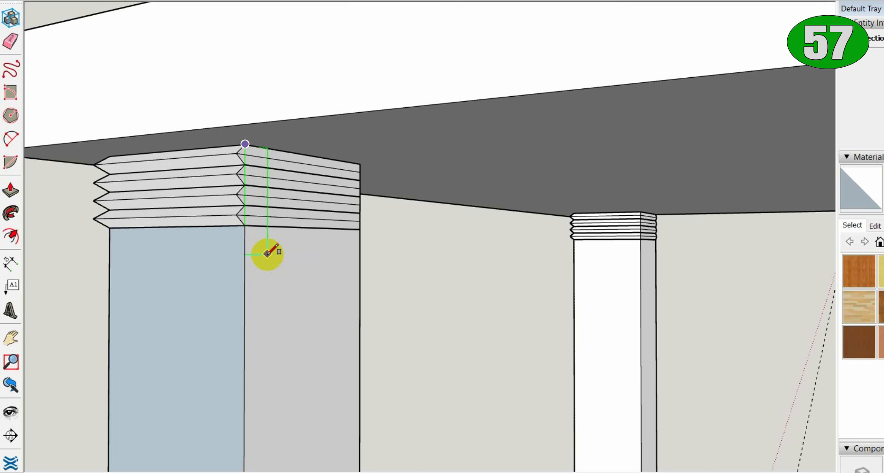
{"action": "key", "text": "Return"}
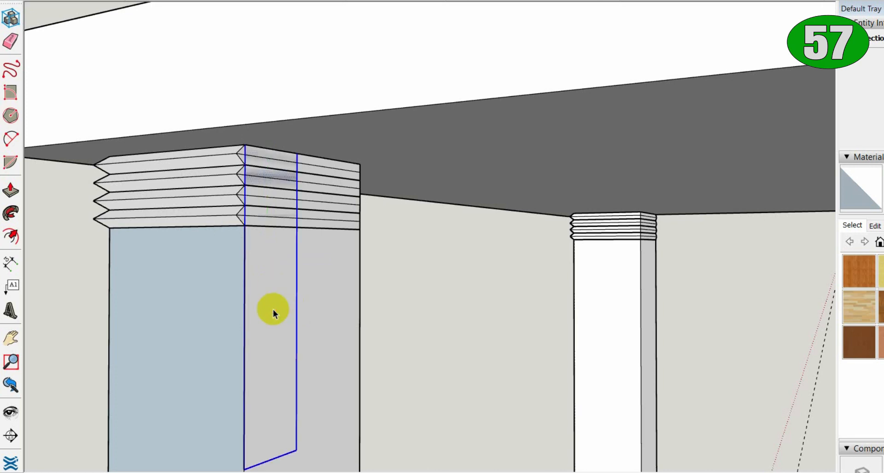
{"action": "right_click", "coordinate": [272, 309]}
{"action": "left_click", "coordinate": [304, 195]}
Open the rectangle's group and Push/Pull its face along the long side to the opposite post, forming an upper rail
{"action": "double_click", "coordinate": [285, 318]}
{"action": "scroll", "coordinate": [286, 318], "scroll_direction": "down", "scroll_amount": 4}
{"action": "middle_click_drag", "start_coordinate": [286, 318], "coordinate": [256, 312]}
{"action": "scroll", "coordinate": [261, 320], "scroll_direction": "up", "scroll_amount": 4}
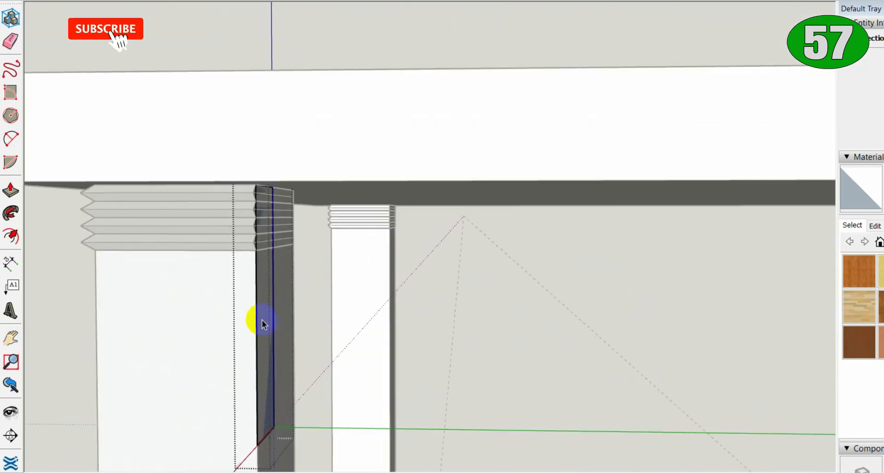
{"action": "key", "text": "p"}
{"action": "left_click", "coordinate": [264, 324]}
{"action": "key", "text": "Return"}
{"action": "scroll", "coordinate": [278, 326], "scroll_direction": "down", "scroll_amount": 7}
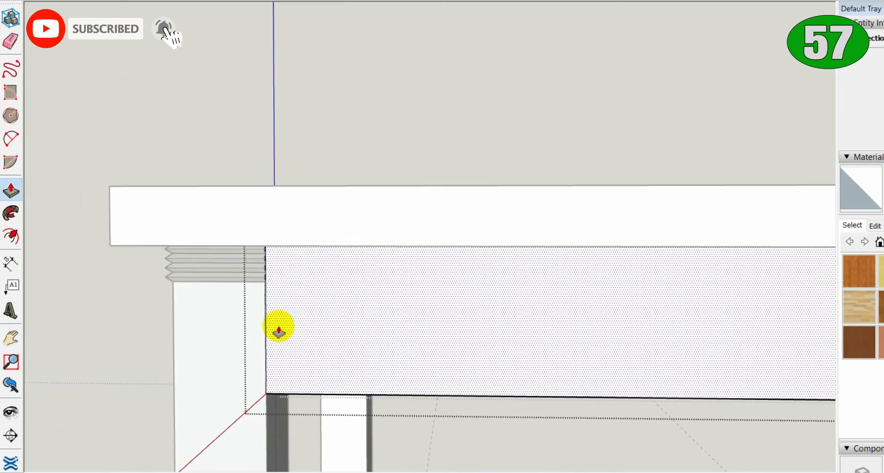
Draw a matching narrow rectangle under the board on a post's inner face at the short end and group it
{"action": "middle_click_drag", "start_coordinate": [719, 385], "coordinate": [152, 306]}
{"action": "scroll", "coordinate": [152, 306], "scroll_direction": "up", "scroll_amount": 6}
{"action": "key", "text": "l"}
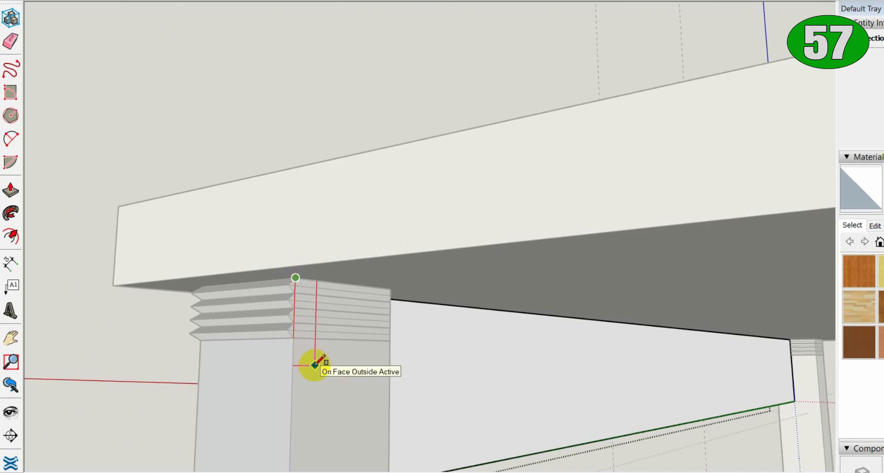
{"action": "key", "text": "Return"}
{"action": "scroll", "coordinate": [315, 365], "scroll_direction": "down", "scroll_amount": 6}
{"action": "middle_click_drag", "start_coordinate": [340, 366], "coordinate": [444, 359]}
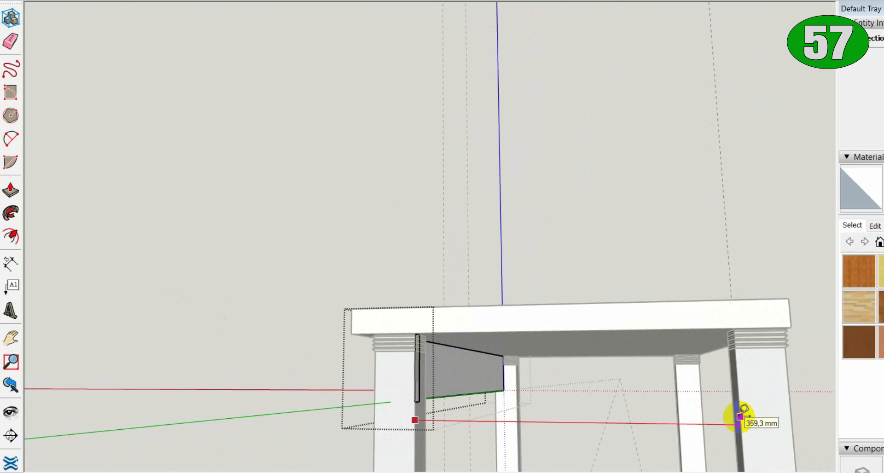
{"action": "left_click", "coordinate": [740, 417]}
{"action": "scroll", "coordinate": [357, 384], "scroll_direction": "up", "scroll_amount": 3}
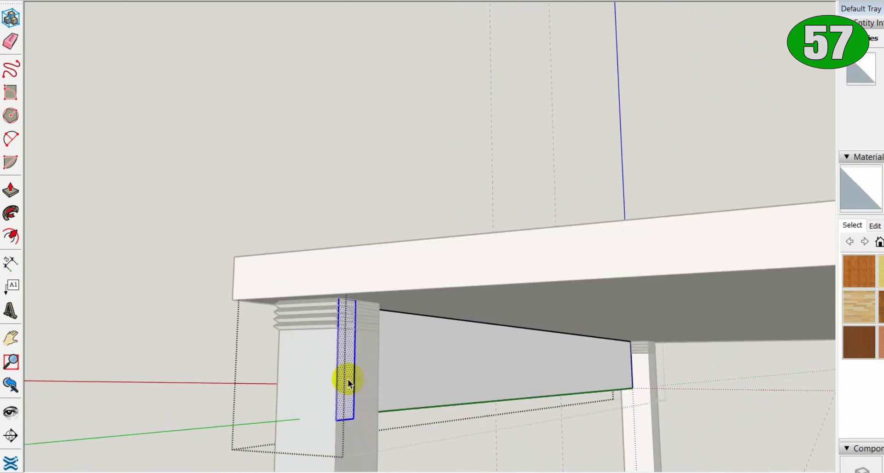
{"action": "right_click", "coordinate": [349, 380]}
{"action": "left_click", "coordinate": [397, 265]}
Open the new group and Push/Pull the rectangle across to the neighbouring post to form the short end rail
{"action": "double_click", "coordinate": [348, 372]}
{"action": "key", "text": "p"}
{"action": "left_click", "coordinate": [347, 373]}
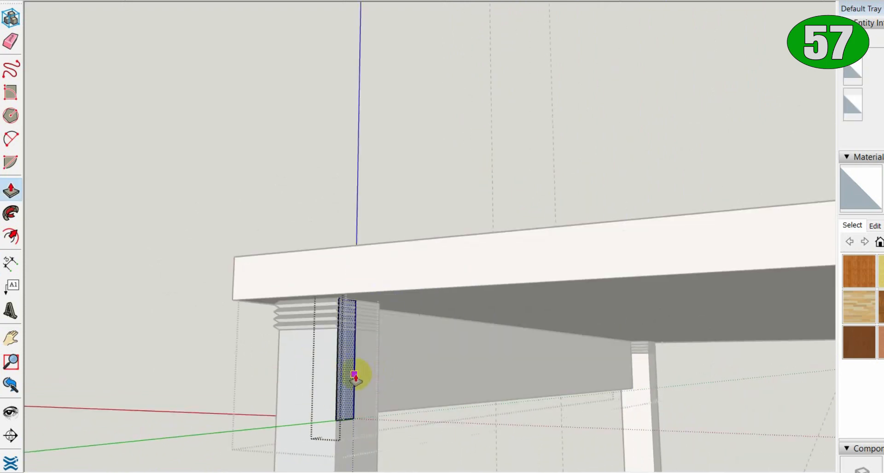
{"action": "scroll", "coordinate": [368, 382], "scroll_direction": "down", "scroll_amount": 5}
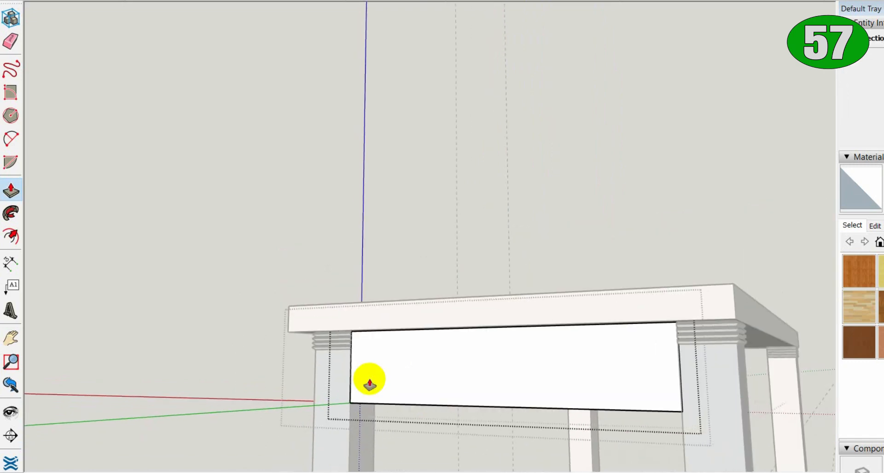
Draw a third narrow rectangle under the board on a post's inner face at the opposite short end
{"action": "middle_click_drag", "start_coordinate": [367, 381], "coordinate": [533, 420]}
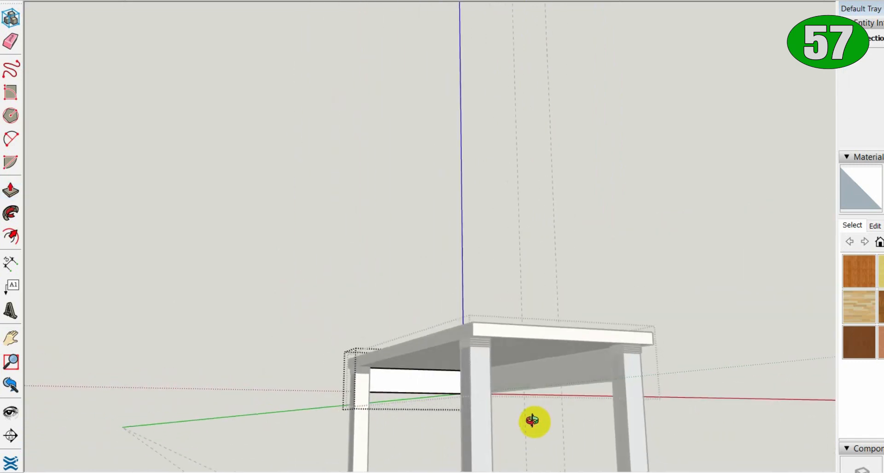
{"action": "scroll", "coordinate": [614, 384], "scroll_direction": "up", "scroll_amount": 5}
{"action": "scroll", "coordinate": [626, 341], "scroll_direction": "up", "scroll_amount": 2}
{"action": "scroll", "coordinate": [629, 340], "scroll_direction": "up", "scroll_amount": 2}
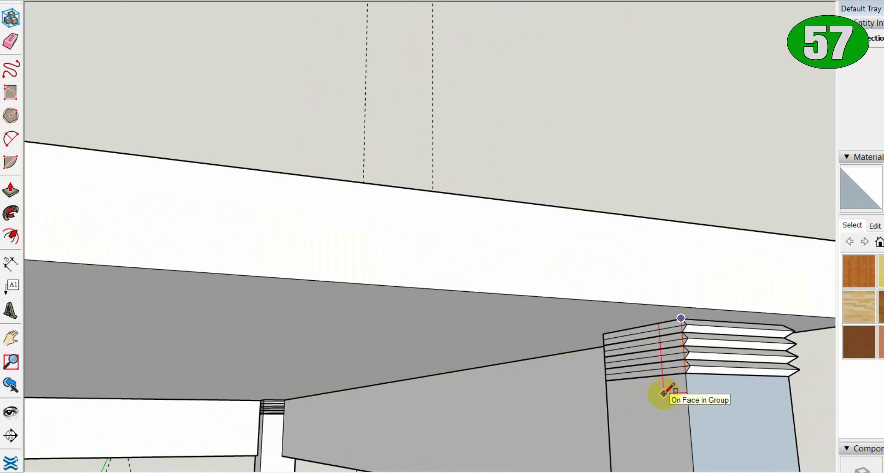
{"action": "scroll", "coordinate": [663, 392], "scroll_direction": "down", "scroll_amount": 4}
{"action": "middle_click_drag", "start_coordinate": [661, 395], "coordinate": [608, 410]}
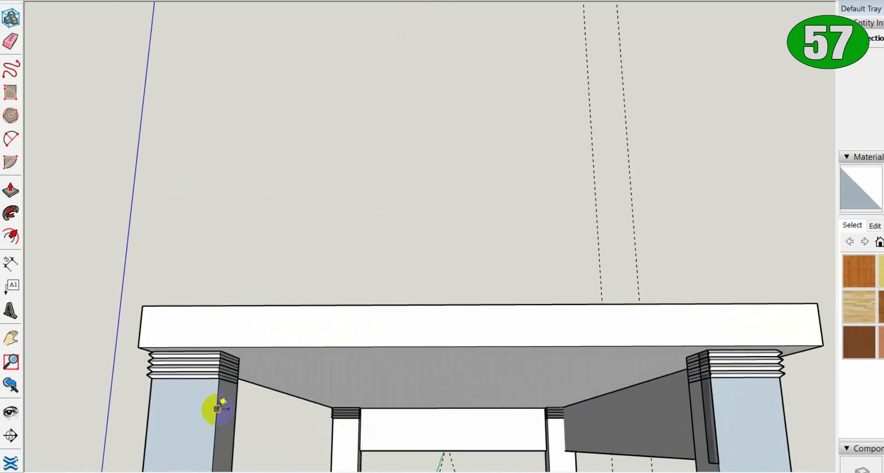
{"action": "left_click", "coordinate": [713, 409]}
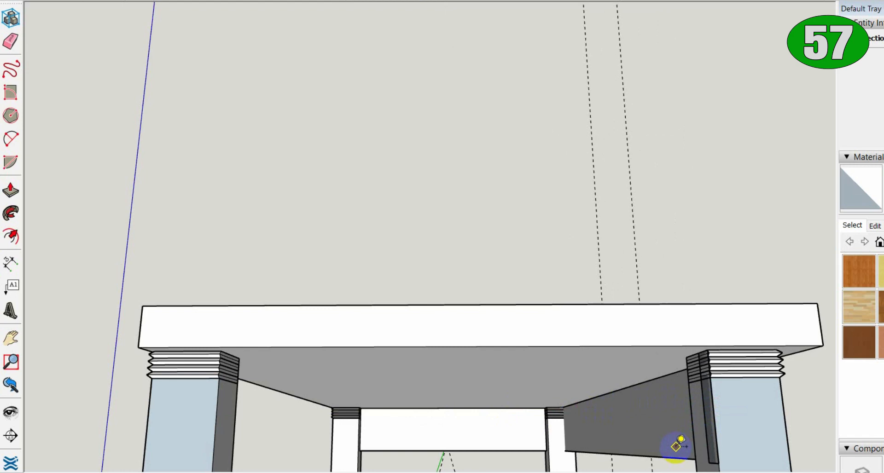
Push/Pull the third rectangle across to the facing post to form the second short end rail
{"action": "double_click", "coordinate": [711, 418]}
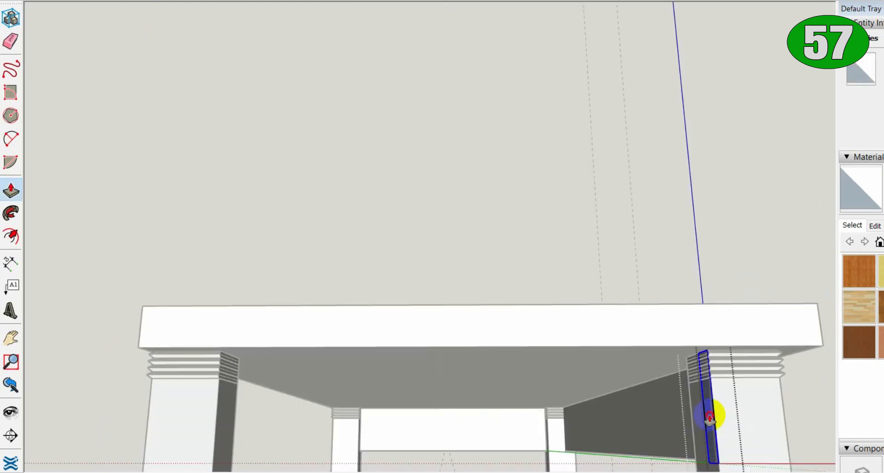
{"action": "left_click_drag", "start_coordinate": [710, 419], "coordinate": [677, 416]}
{"action": "key", "text": "Return"}
{"action": "scroll", "coordinate": [677, 420], "scroll_direction": "down", "scroll_amount": 5}
{"action": "middle_click_drag", "start_coordinate": [677, 420], "coordinate": [492, 323], "text": "shift"}
{"action": "middle_click_drag", "start_coordinate": [493, 323], "coordinate": [618, 424]}
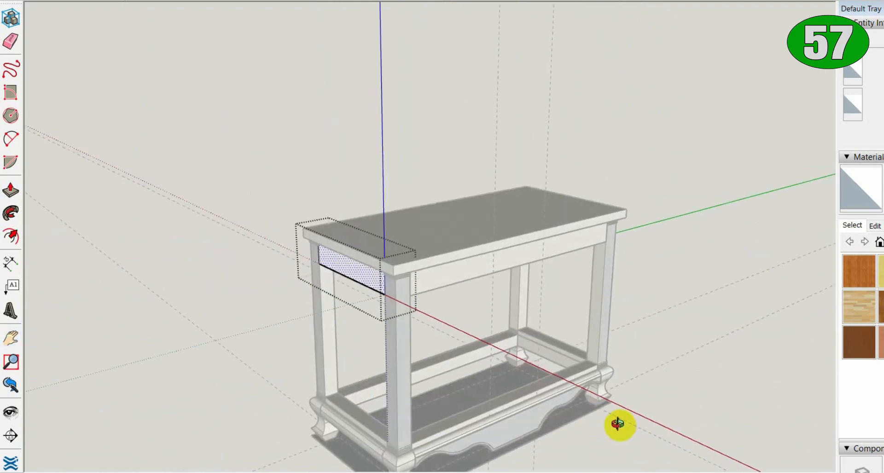
Open the short end rail and Push/Pull its underside downward as a separate strip along the lower edge
{"action": "key", "text": "space"}
{"action": "left_click", "coordinate": [702, 360]}
{"action": "left_click", "coordinate": [538, 363]}
{"action": "middle_click_drag", "start_coordinate": [367, 307], "coordinate": [365, 203]}
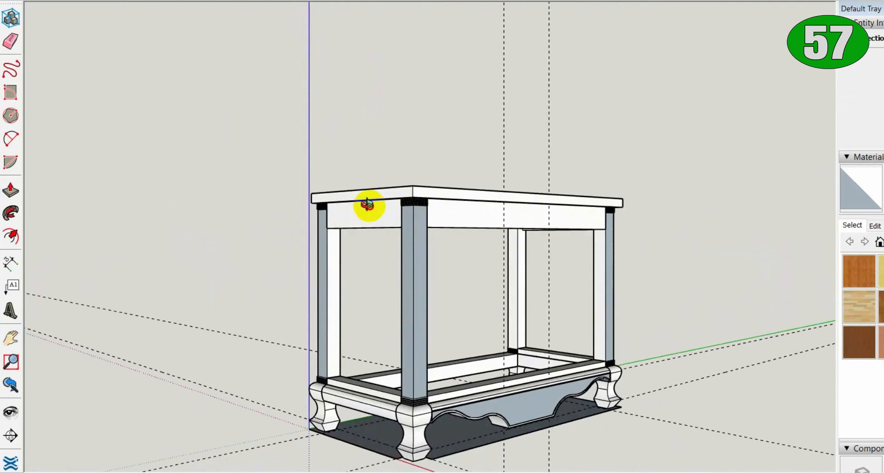
{"action": "scroll", "coordinate": [340, 186], "scroll_direction": "up", "scroll_amount": 8}
{"action": "left_click", "coordinate": [359, 244]}
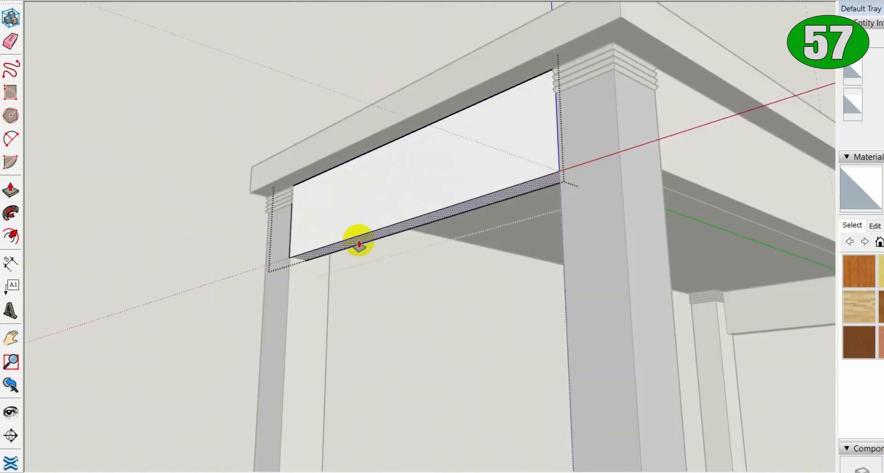
{"action": "left_click", "coordinate": [359, 241]}
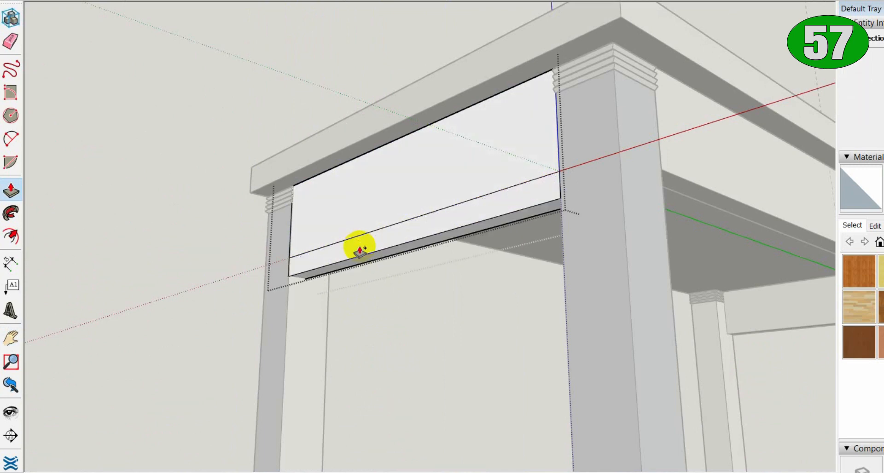
Push/Pull the lower strip's front face outward into a projecting ledge and close the rail's group
{"action": "left_click", "coordinate": [360, 250]}
{"action": "left_click", "coordinate": [352, 251]}
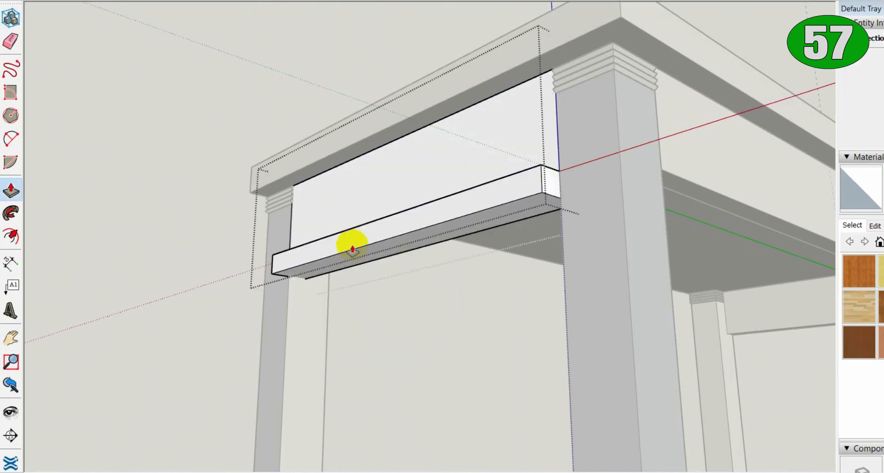
{"action": "middle_click_drag", "start_coordinate": [613, 206], "coordinate": [168, 196]}
{"action": "key", "text": "space"}
{"action": "left_click", "coordinate": [83, 231]}
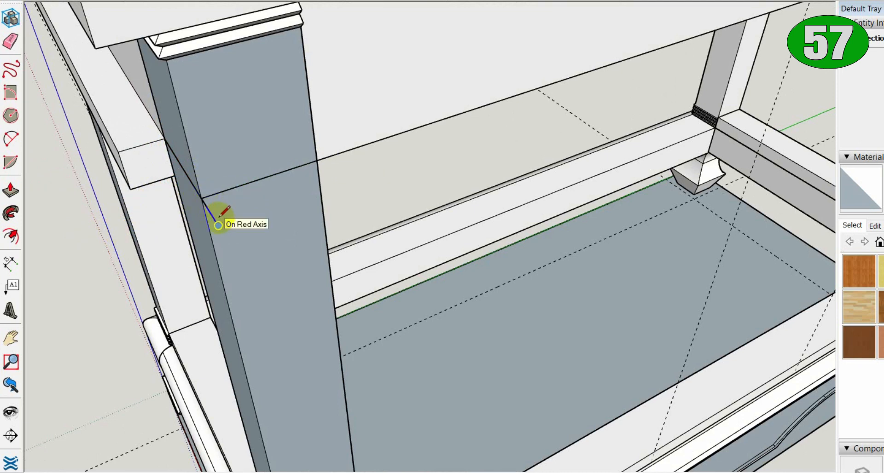
Draw a small horizontal face from the ledge's end around the post corner and trim it to a diagonal mitre
{"action": "left_click", "coordinate": [165, 210]}
{"action": "left_click", "coordinate": [166, 243]}
{"action": "left_click", "coordinate": [217, 226]}
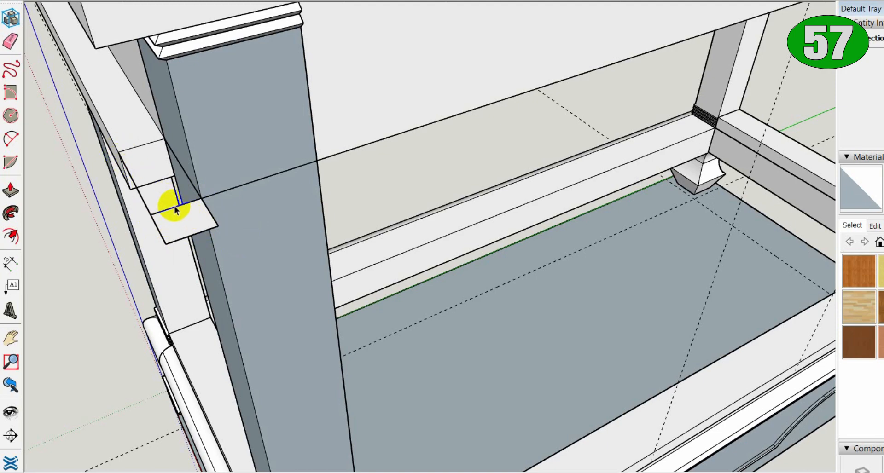
{"action": "scroll", "coordinate": [173, 208], "scroll_direction": "down", "scroll_amount": 6}
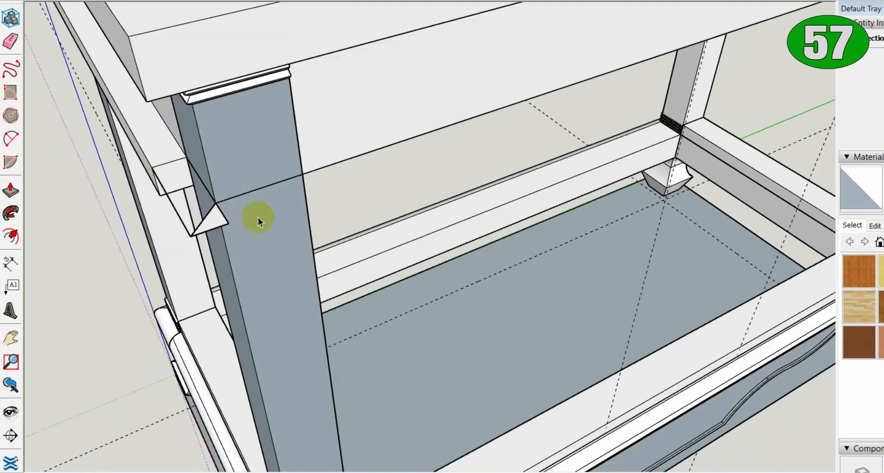
Draw a line across the far post at the long rail's underside and outline a triangular mitre beyond its outer corner
{"action": "scroll", "coordinate": [668, 74], "scroll_direction": "up", "scroll_amount": 8}
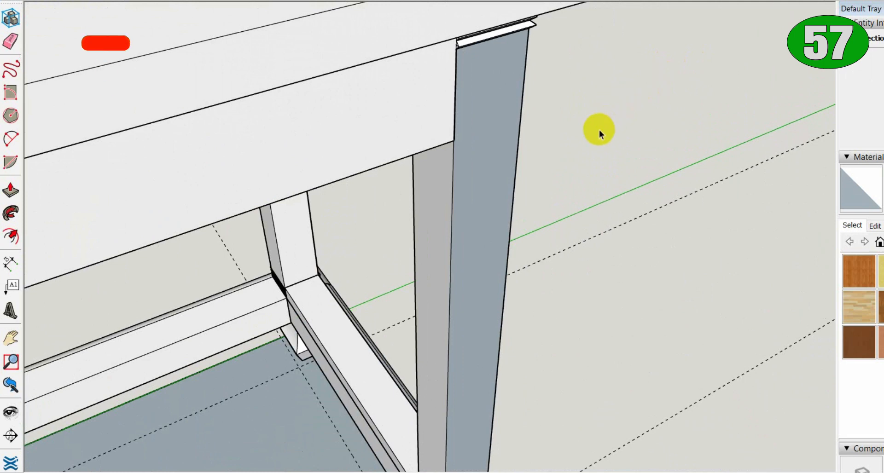
{"action": "key", "text": "l"}
{"action": "left_click", "coordinate": [454, 140]}
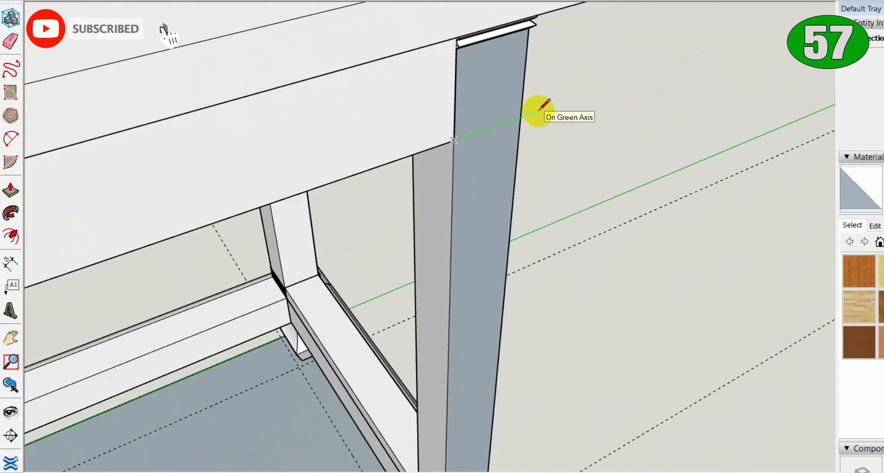
{"action": "left_click", "coordinate": [521, 118]}
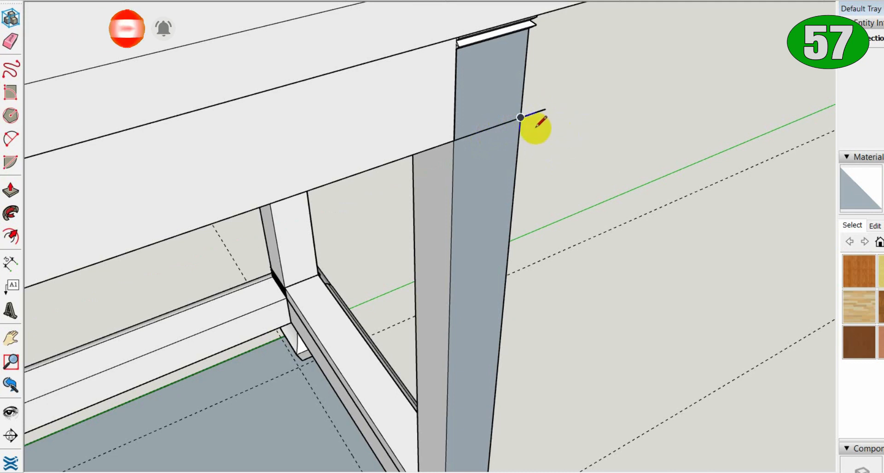
{"action": "left_click", "coordinate": [546, 109]}
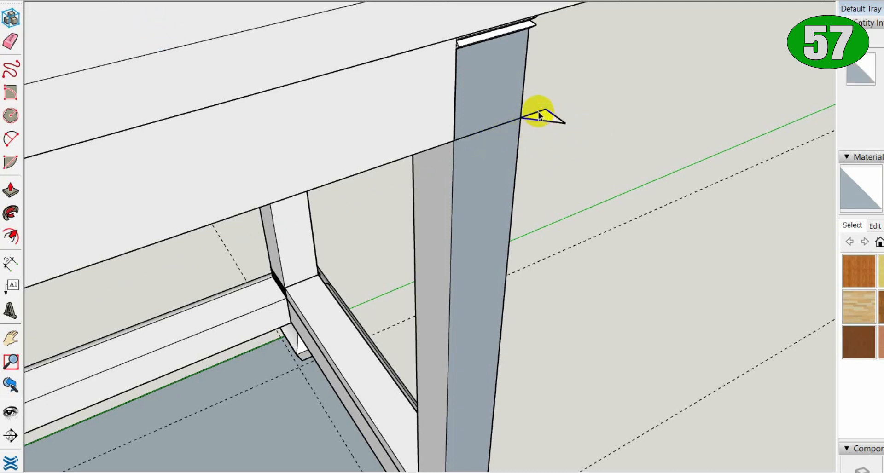
{"action": "left_click", "coordinate": [521, 118]}
Connect the mitres at both ends of the long side to form a flat horizontal ledge strip along the rail
{"action": "key", "text": "shift+z"}
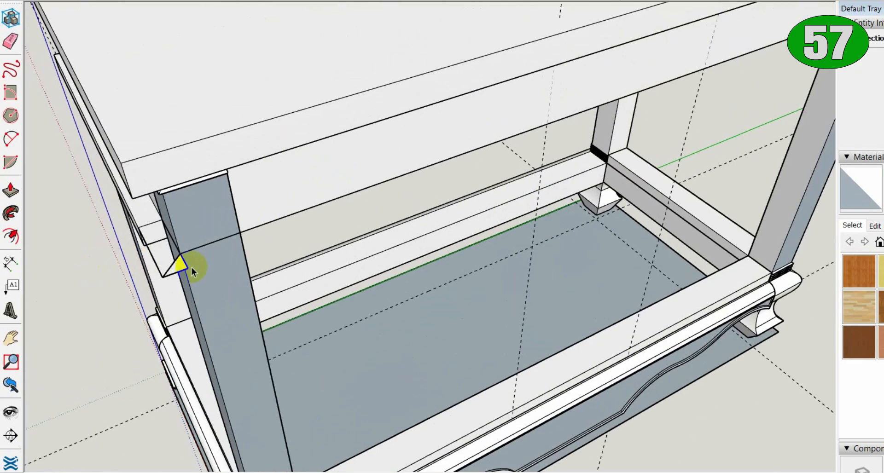
{"action": "scroll", "coordinate": [184, 276], "scroll_direction": "down", "scroll_amount": 5}
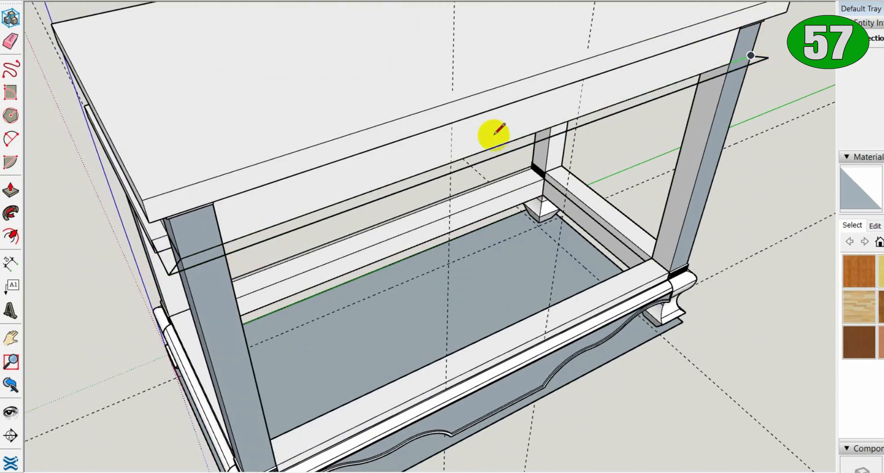
{"action": "left_click", "coordinate": [185, 257]}
{"action": "scroll", "coordinate": [159, 249], "scroll_direction": "up", "scroll_amount": 5}
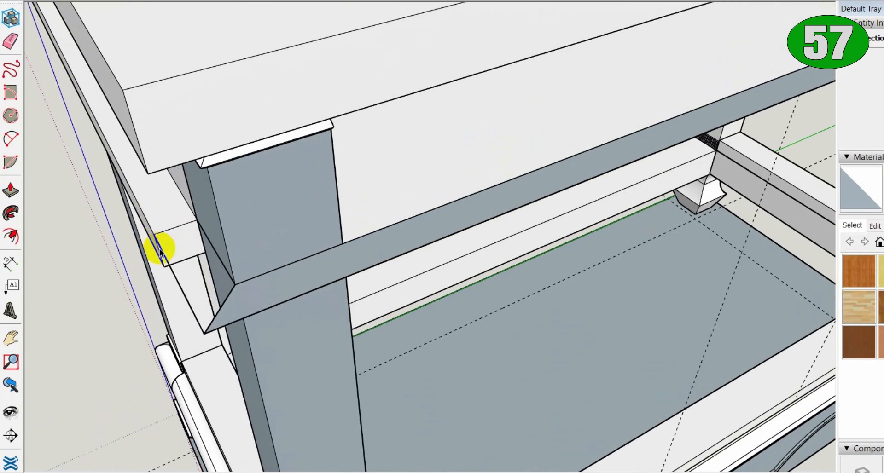
Open the short end rail, delete its projecting ledge geometry, and close the group
{"action": "left_click", "coordinate": [176, 228]}
{"action": "middle_click_drag", "start_coordinate": [107, 257], "coordinate": [215, 212]}
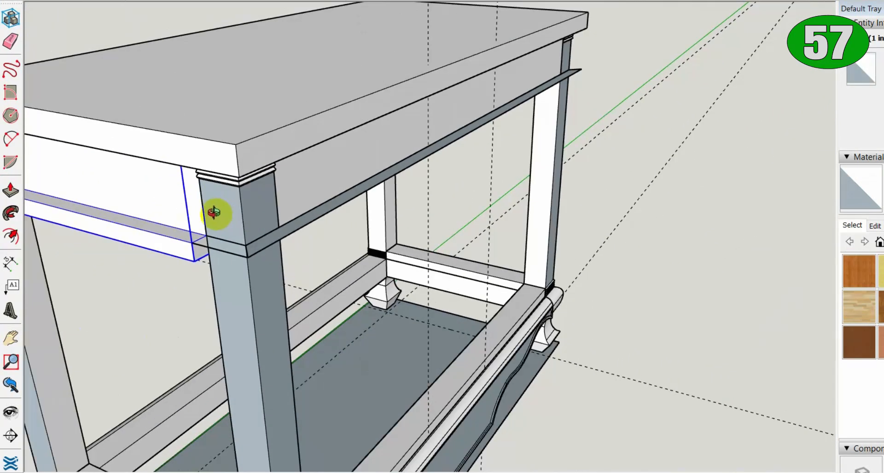
{"action": "scroll", "coordinate": [184, 221], "scroll_direction": "down", "scroll_amount": 6}
{"action": "scroll", "coordinate": [60, 184], "scroll_direction": "up", "scroll_amount": 6}
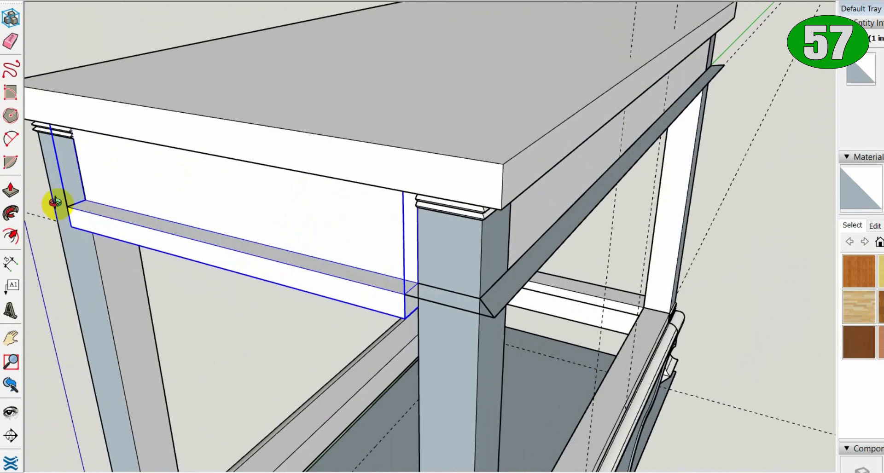
{"action": "double_click", "coordinate": [182, 250]}
{"action": "left_click", "coordinate": [182, 250]}
{"action": "left_click", "coordinate": [182, 250]}
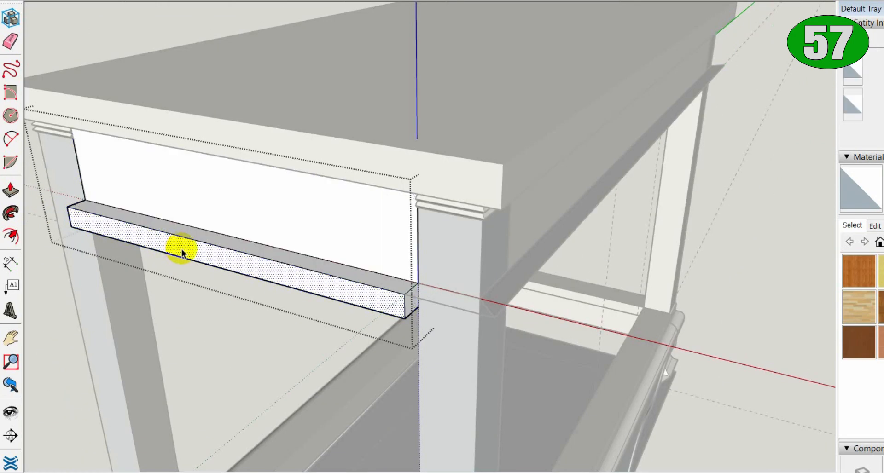
{"action": "double_click", "coordinate": [206, 251]}
{"action": "key", "text": "Delete"}
{"action": "middle_click_drag", "start_coordinate": [197, 243], "coordinate": [198, 68]}
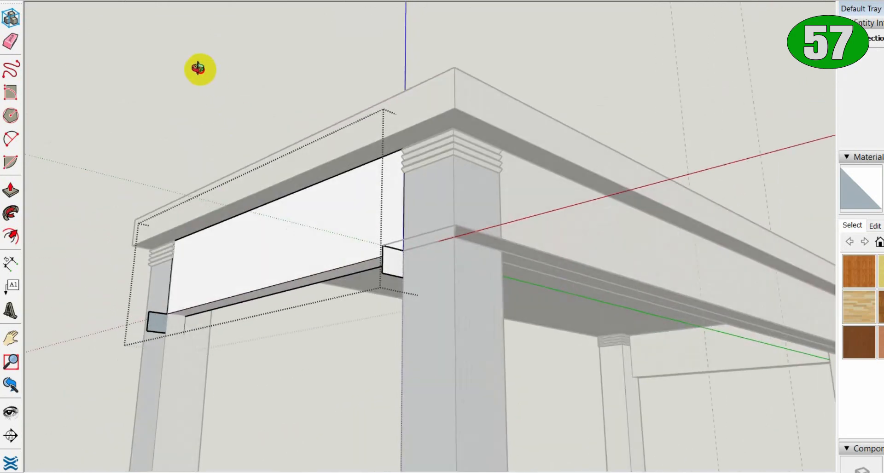
{"action": "scroll", "coordinate": [393, 271], "scroll_direction": "down", "scroll_amount": 5}
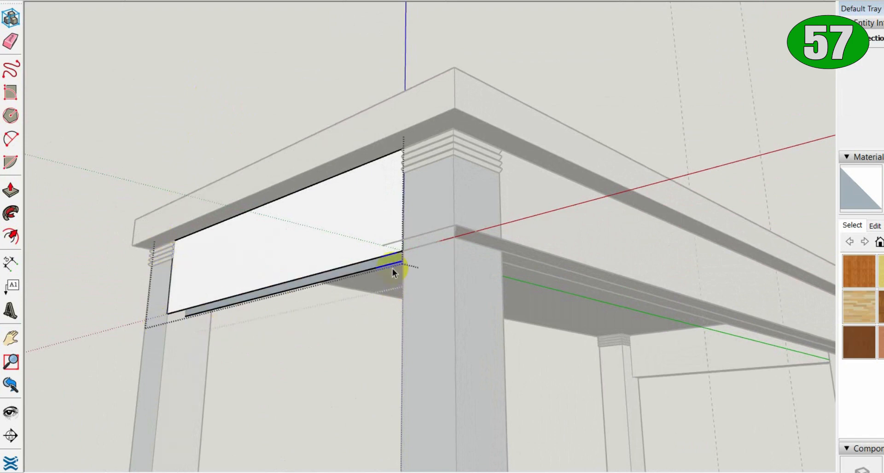
{"action": "middle_click_drag", "start_coordinate": [401, 257], "coordinate": [410, 398]}
{"action": "left_click", "coordinate": [170, 316]}
Delete the leftover corner edges and redraw the short end's flat ledge strip across both posts with a mitred corner
{"action": "left_click", "coordinate": [406, 362]}
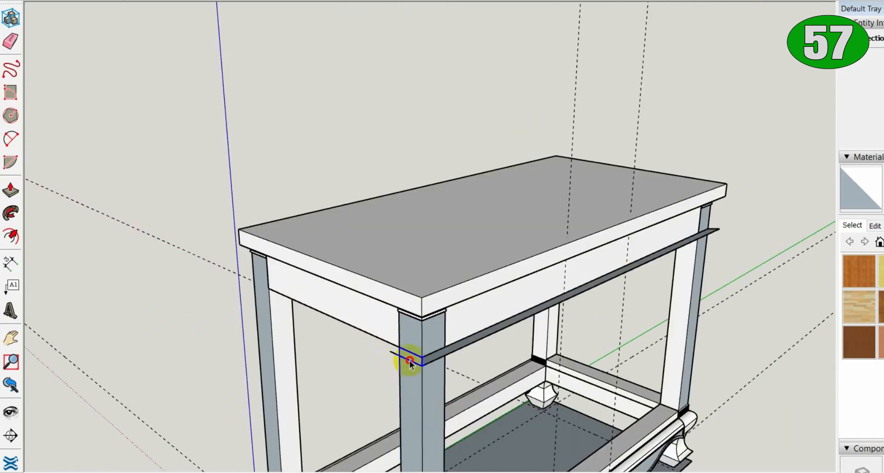
{"action": "key", "text": "Delete"}
{"action": "scroll", "coordinate": [405, 375], "scroll_direction": "up", "scroll_amount": 3}
{"action": "key", "text": "l"}
{"action": "left_click", "coordinate": [491, 432]}
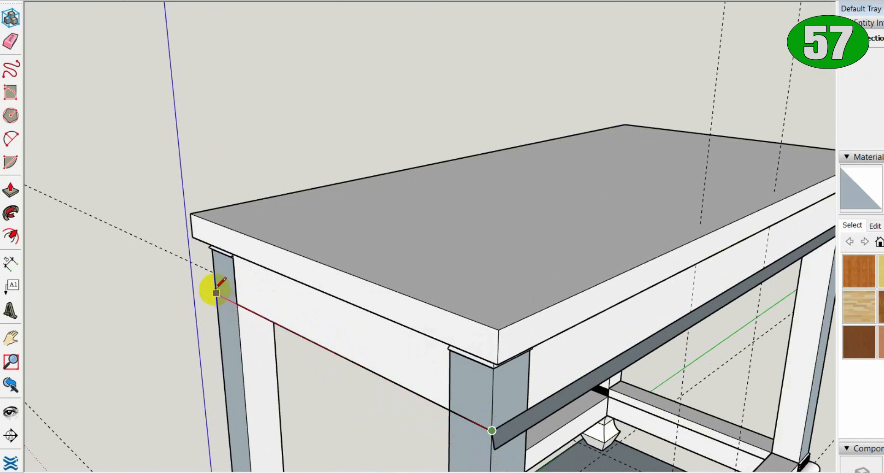
{"action": "left_click", "coordinate": [216, 293]}
{"action": "left_click", "coordinate": [486, 428]}
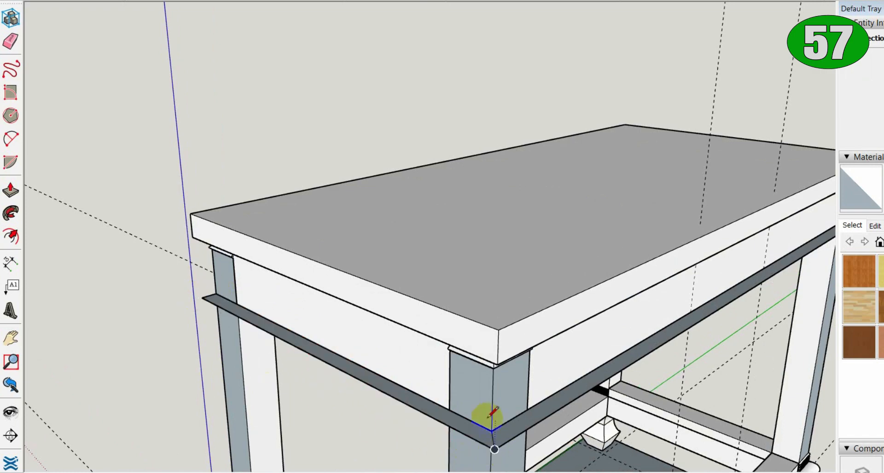
Draw a matching flat ledge strip along the second short end, from the corner mitre past the far post
{"action": "scroll", "coordinate": [517, 405], "scroll_direction": "down", "scroll_amount": 3}
{"action": "mouse_move", "coordinate": [517, 405]}
{"action": "middle_mouse_down"}
{"action": "mouse_move", "coordinate": [583, 402]}
{"action": "mouse_move", "coordinate": [462, 389]}
{"action": "mouse_move", "coordinate": [395, 442]}
{"action": "mouse_move", "coordinate": [369, 441]}
{"action": "middle_mouse_up"}
{"action": "middle_click_drag", "start_coordinate": [369, 441], "coordinate": [325, 355], "text": "shift"}
{"action": "scroll", "coordinate": [325, 355], "scroll_direction": "up", "scroll_amount": 4}
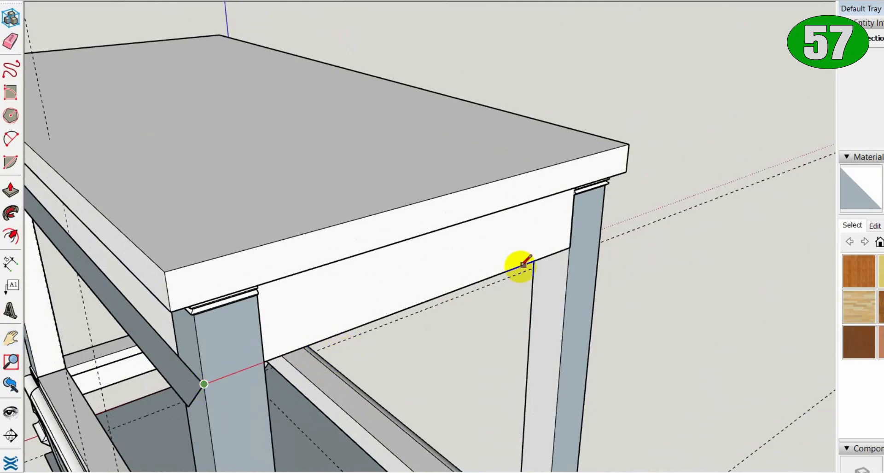
{"action": "left_click", "coordinate": [600, 236]}
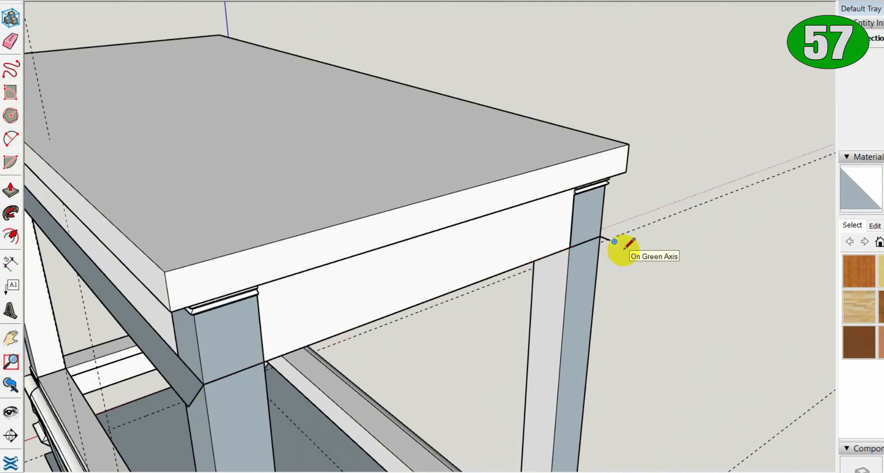
{"action": "left_click", "coordinate": [623, 250]}
{"action": "left_click", "coordinate": [190, 408]}
{"action": "scroll", "coordinate": [251, 377], "scroll_direction": "down", "scroll_amount": 1}
{"action": "mouse_move", "coordinate": [252, 371]}
{"action": "middle_mouse_down"}
{"action": "mouse_move", "coordinate": [331, 252]}
{"action": "mouse_move", "coordinate": [317, 251]}
{"action": "middle_mouse_up"}
{"action": "left_click", "coordinate": [129, 216]}
{"action": "key", "text": "Escape"}
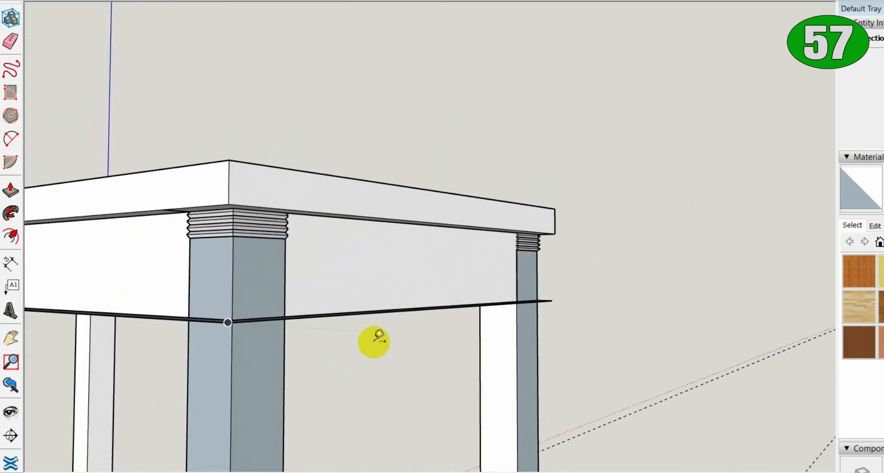
Push/Pull the ledge strips on the two short ends and the long side downward by equal thickness into a mitred moulding
{"action": "middle_click_drag", "start_coordinate": [374, 341], "coordinate": [358, 380]}
{"action": "key", "text": "space"}
{"action": "key", "text": "p"}
{"action": "left_click", "coordinate": [353, 372]}
{"action": "key", "text": "ctrl"}
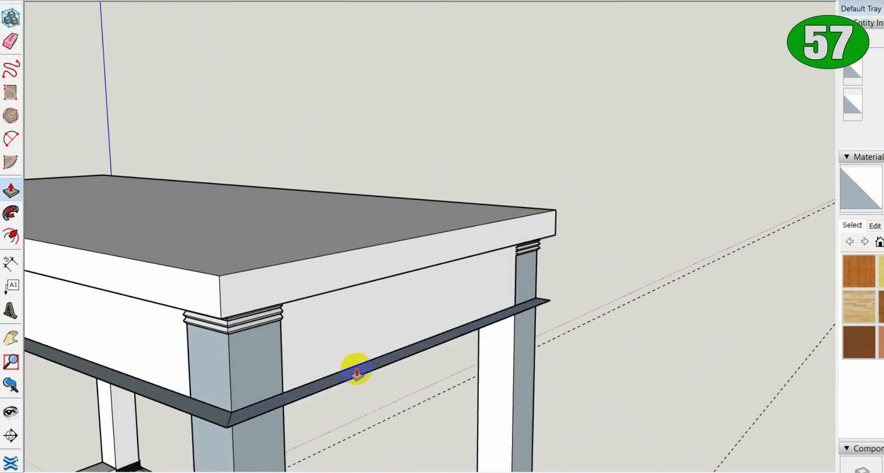
{"action": "key", "text": "Return"}
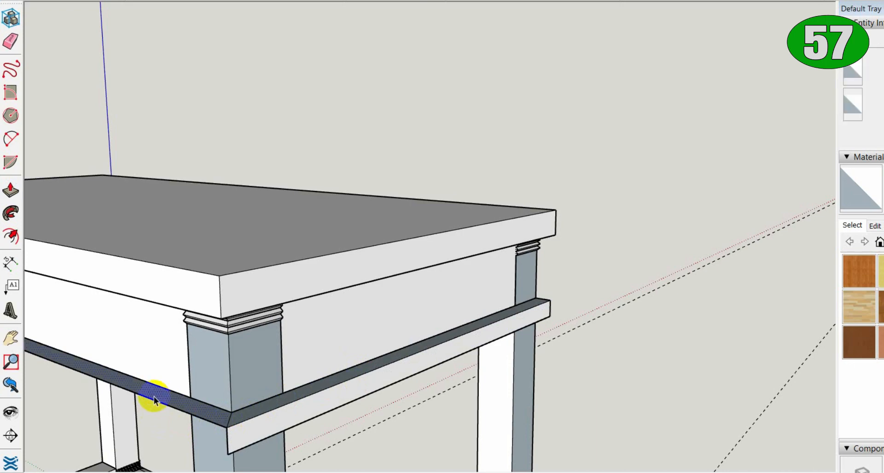
{"action": "double_click", "coordinate": [153, 396]}
{"action": "scroll", "coordinate": [147, 424], "scroll_direction": "down", "scroll_amount": 3}
{"action": "middle_click_drag", "start_coordinate": [141, 434], "coordinate": [338, 386]}
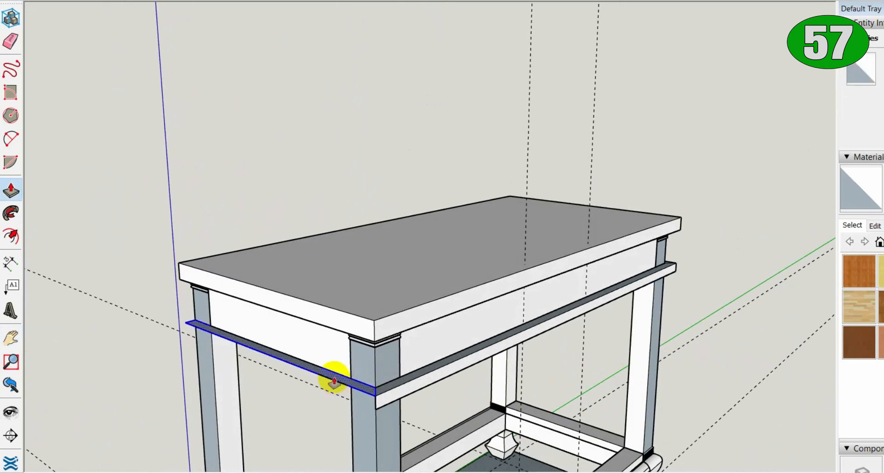
{"action": "double_click", "coordinate": [334, 382]}
Draw a line between the posts along the short end rail's underside to close its missing bottom face
{"action": "middle_click_drag", "start_coordinate": [334, 390], "coordinate": [192, 72]}
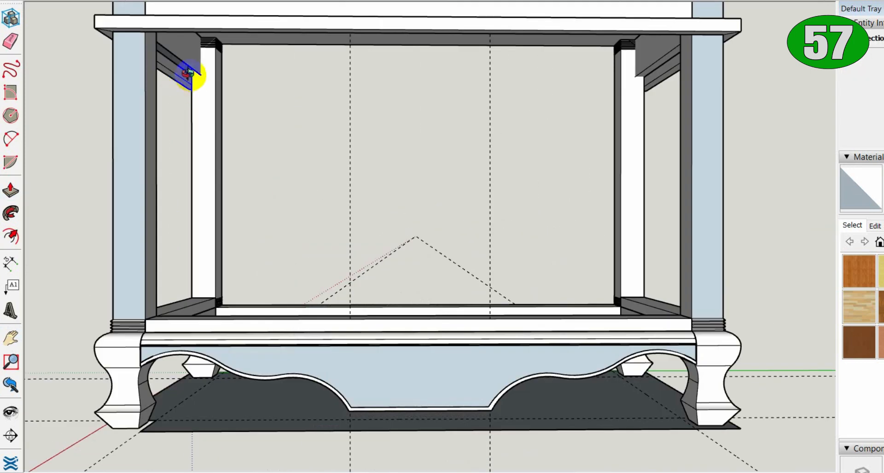
{"action": "scroll", "coordinate": [189, 73], "scroll_direction": "up", "scroll_amount": 5}
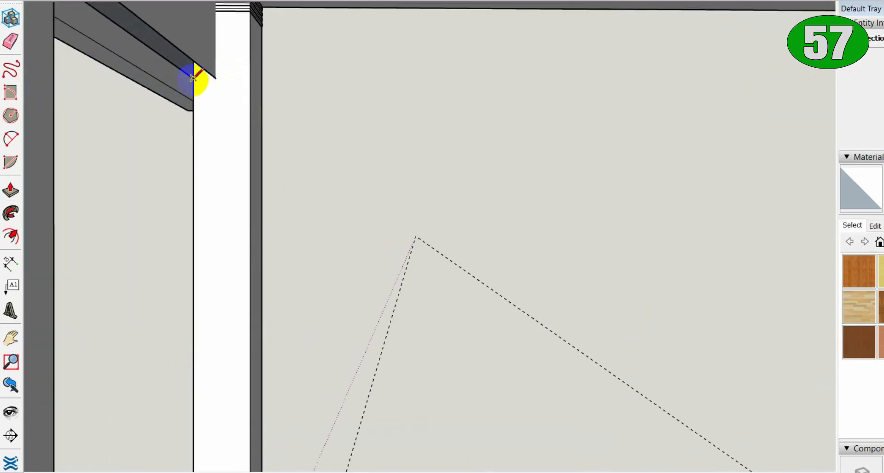
{"action": "scroll", "coordinate": [215, 78], "scroll_direction": "down", "scroll_amount": 5}
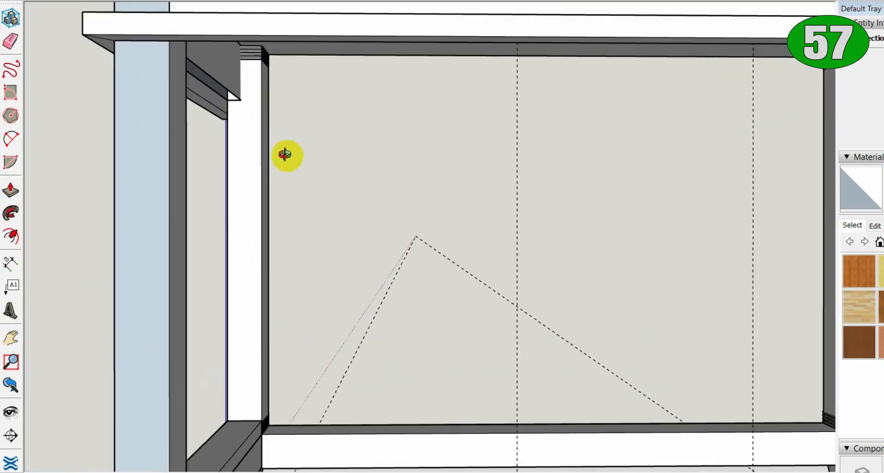
{"action": "mouse_move", "coordinate": [286, 154]}
{"action": "middle_mouse_down"}
{"action": "mouse_move", "coordinate": [403, 160]}
{"action": "mouse_move", "coordinate": [233, 146]}
{"action": "mouse_move", "coordinate": [271, 149]}
{"action": "middle_mouse_up"}
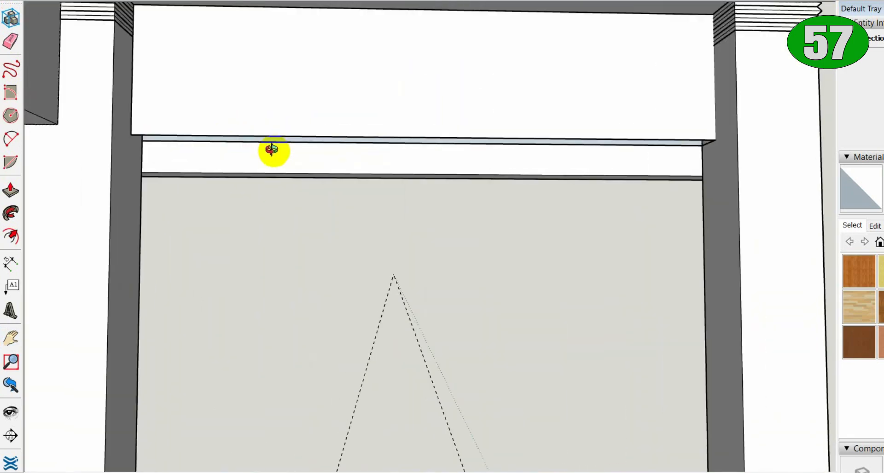
{"action": "left_click", "coordinate": [141, 137]}
{"action": "left_click", "coordinate": [701, 143]}
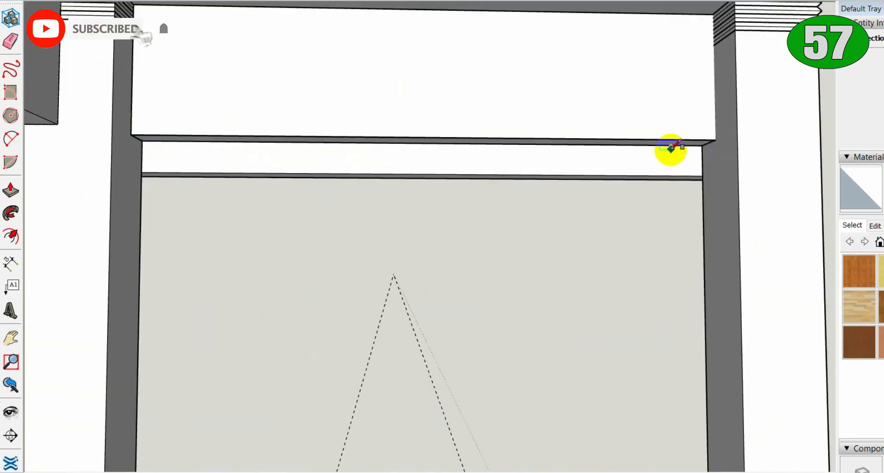
Push/Pull the short end rail's underside down to the lower rail to form a full side panel between the posts
{"action": "key", "text": "space"}
{"action": "left_click", "coordinate": [652, 143]}
{"action": "scroll", "coordinate": [653, 144], "scroll_direction": "down", "scroll_amount": 5}
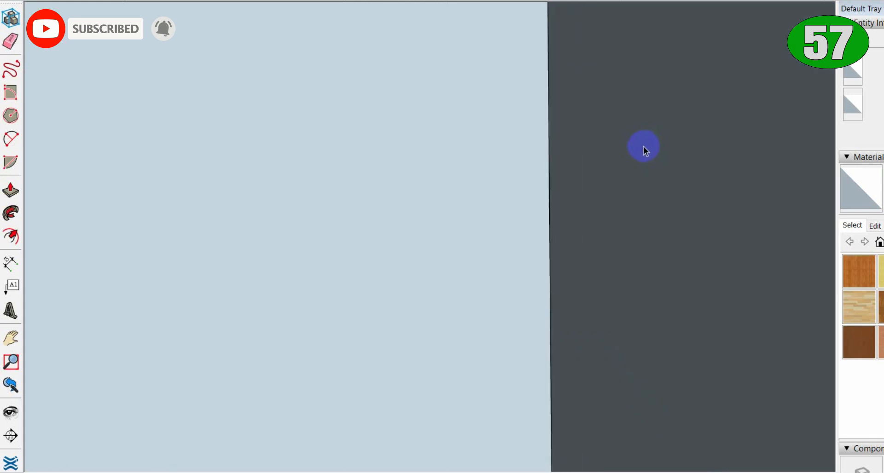
{"action": "scroll", "coordinate": [642, 146], "scroll_direction": "down", "scroll_amount": 8}
{"action": "middle_click_drag", "start_coordinate": [586, 277], "coordinate": [384, 336]}
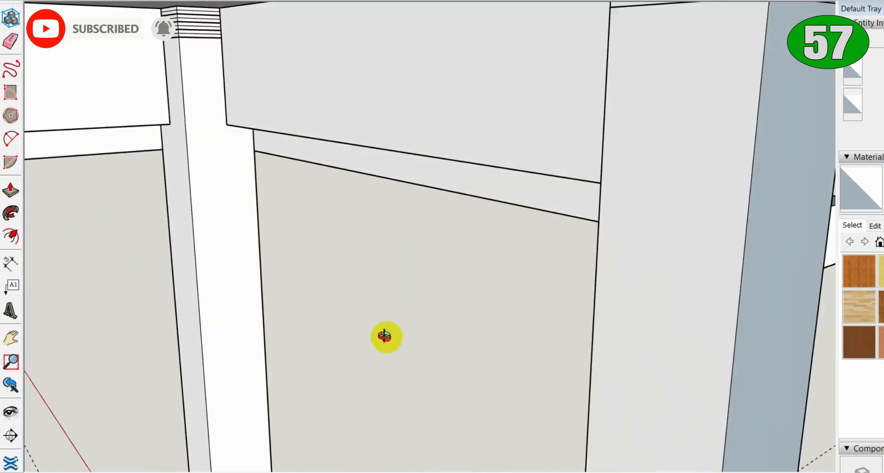
{"action": "scroll", "coordinate": [404, 203], "scroll_direction": "down", "scroll_amount": 6}
{"action": "key", "text": "l"}
{"action": "left_click", "coordinate": [372, 128]}
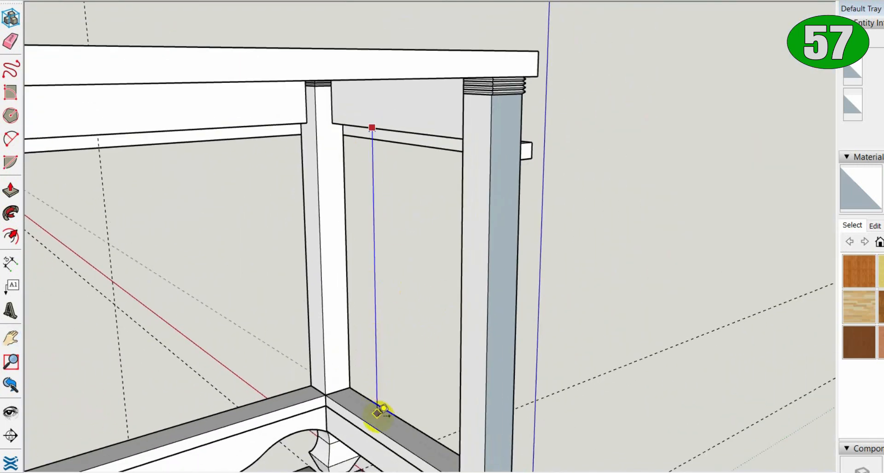
{"action": "middle_click_drag", "start_coordinate": [377, 412], "coordinate": [385, 122]}
{"action": "key", "text": "p"}
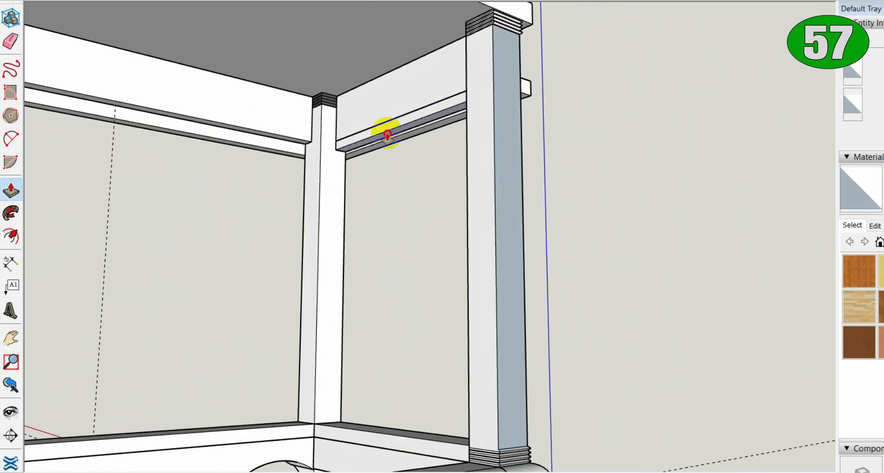
{"action": "left_click", "coordinate": [385, 134]}
{"action": "left_click", "coordinate": [379, 187]}
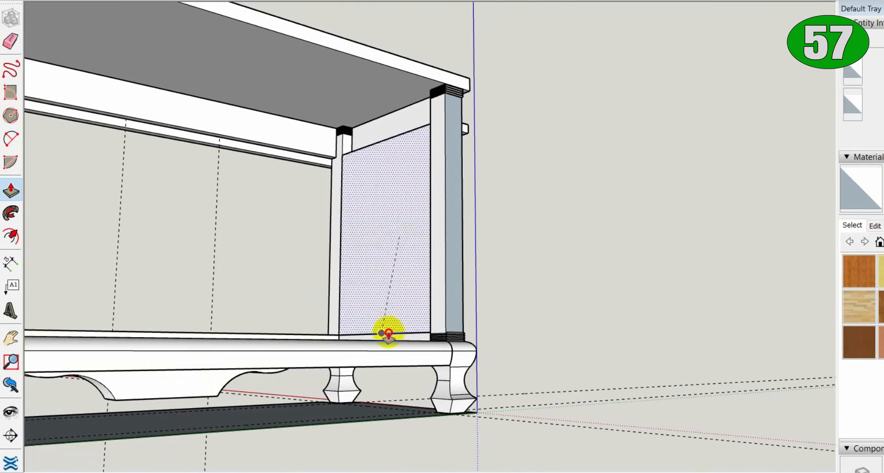
Open the opposite short end rail and Push/Pull its underside down to the lower rail as a matching side panel
{"action": "key", "text": "space"}
{"action": "middle_click_drag", "start_coordinate": [527, 286], "coordinate": [305, 178]}
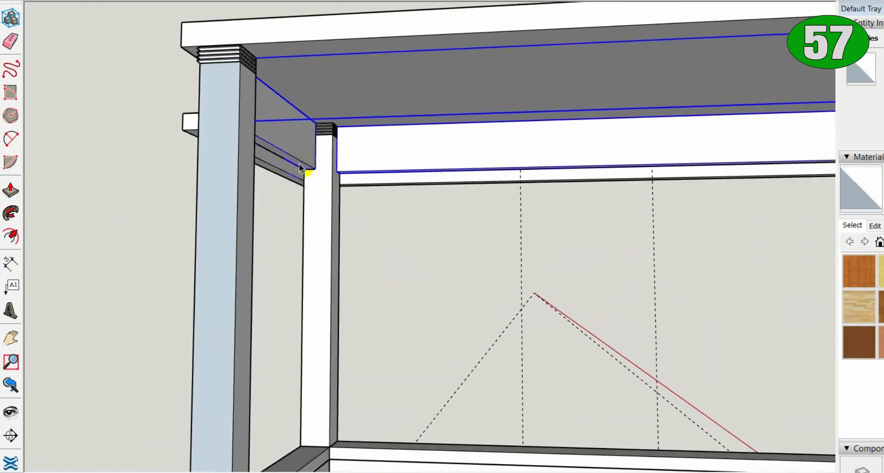
{"action": "scroll", "coordinate": [295, 167], "scroll_direction": "up", "scroll_amount": 3}
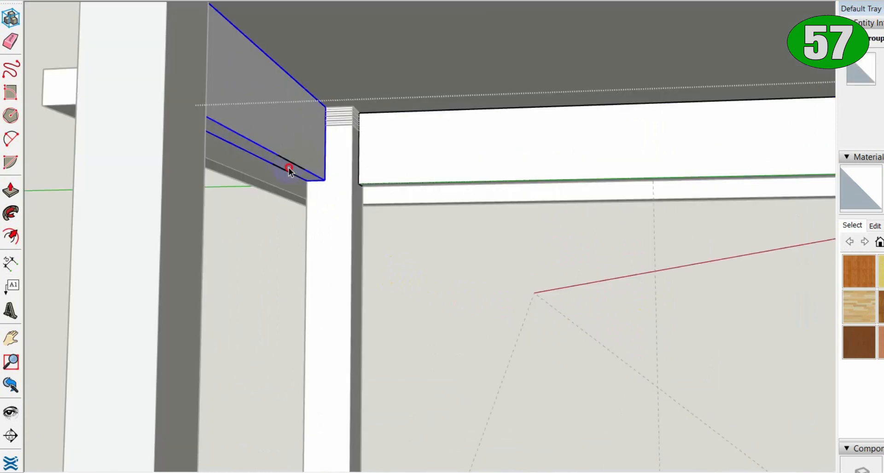
{"action": "key", "text": "p"}
{"action": "left_click_drag", "start_coordinate": [291, 176], "coordinate": [289, 201]}
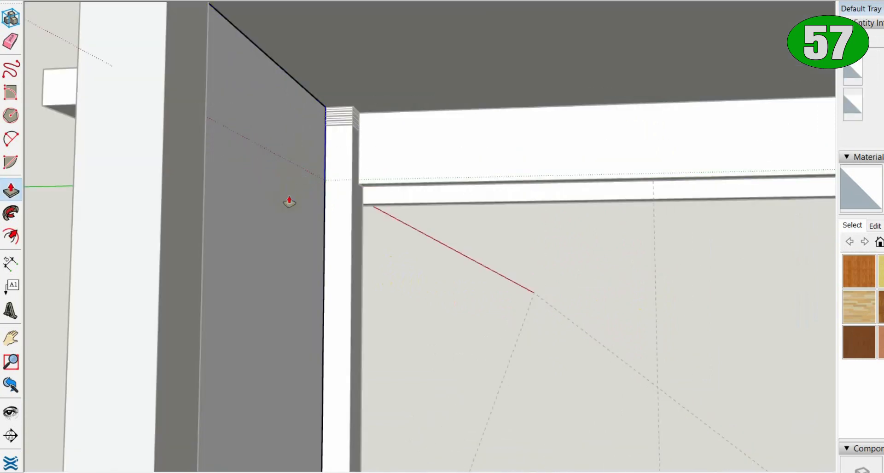
{"action": "scroll", "coordinate": [288, 199], "scroll_direction": "down", "scroll_amount": 5}
{"action": "mouse_move", "coordinate": [429, 269]}
{"action": "middle_mouse_down"}
{"action": "mouse_move", "coordinate": [331, 382]}
{"action": "mouse_move", "coordinate": [148, 380]}
{"action": "middle_mouse_up"}
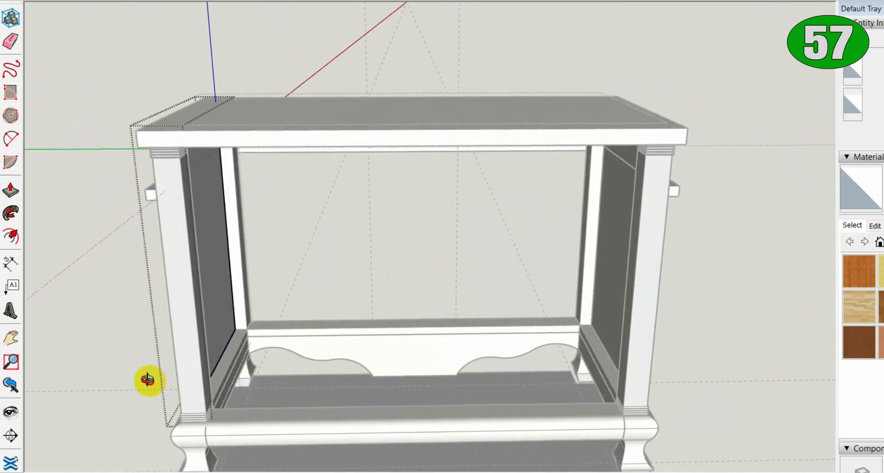
Draw a narrow rectangle along the top board's underside between the two rear posts
{"action": "key", "text": "l"}
{"action": "scroll", "coordinate": [138, 129], "scroll_direction": "up", "scroll_amount": 5}
{"action": "left_click", "coordinate": [65, 79]}
{"action": "scroll", "coordinate": [558, 85], "scroll_direction": "down", "scroll_amount": 2}
{"action": "scroll", "coordinate": [683, 78], "scroll_direction": "up", "scroll_amount": 3}
{"action": "scroll", "coordinate": [742, 75], "scroll_direction": "up", "scroll_amount": 2}
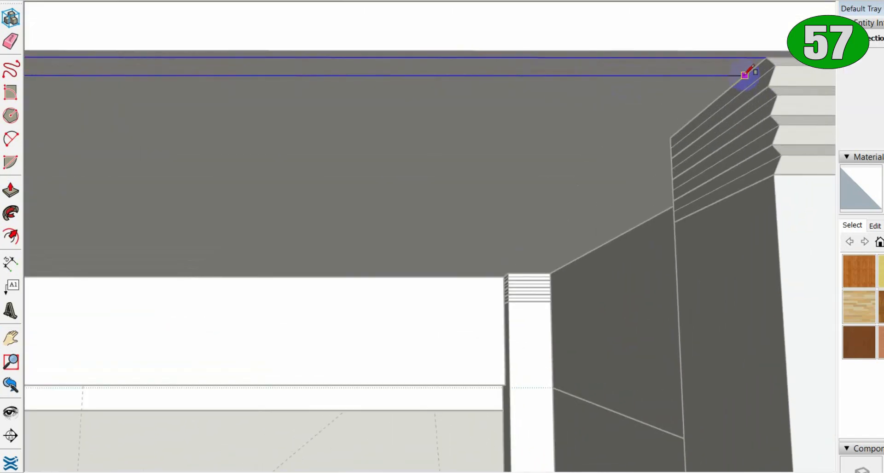
{"action": "left_click", "coordinate": [745, 74]}
Push/Pull the narrow rear rectangle down to the lower rear rail to form a full back panel
{"action": "double_click", "coordinate": [672, 86]}
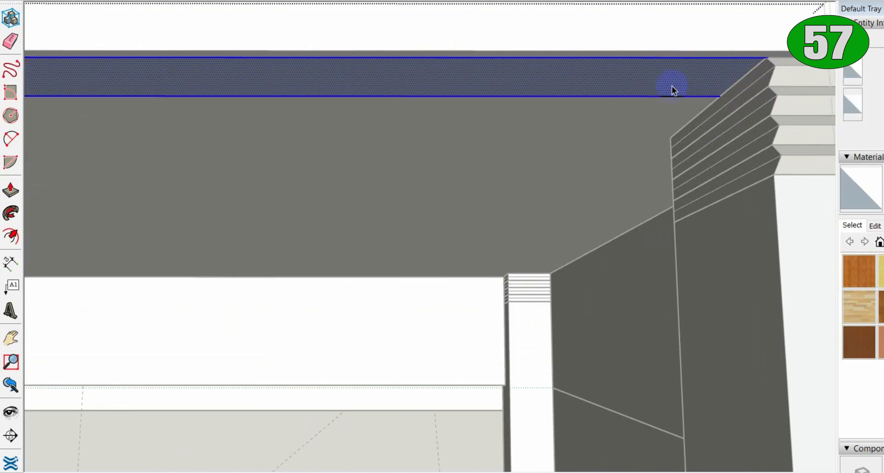
{"action": "right_click", "coordinate": [673, 86]}
{"action": "left_click", "coordinate": [719, 133]}
{"action": "key", "text": "p"}
{"action": "left_click", "coordinate": [642, 81]}
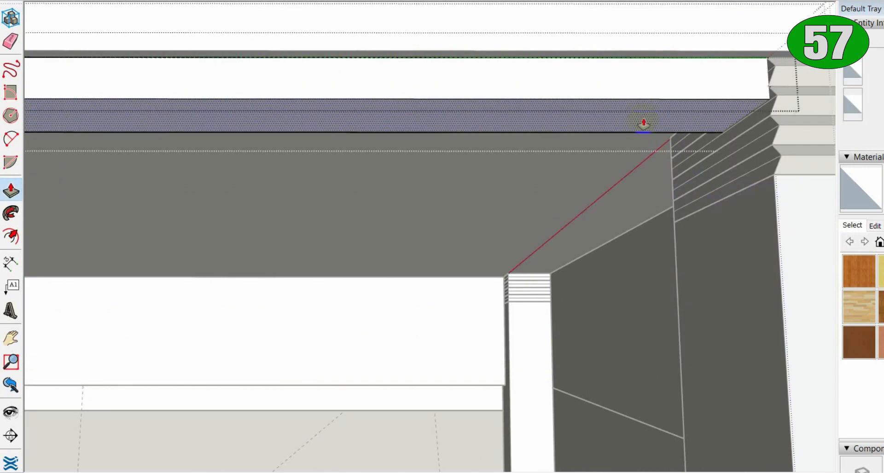
{"action": "scroll", "coordinate": [644, 123], "scroll_direction": "down", "scroll_amount": 10}
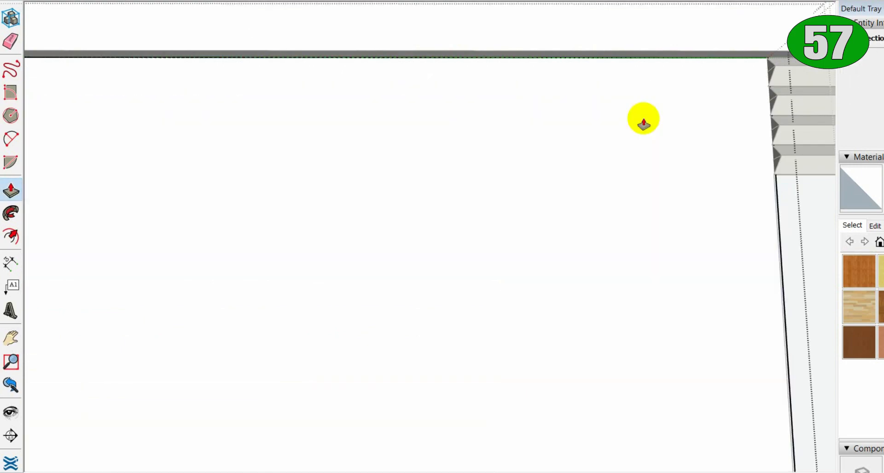
{"action": "scroll", "coordinate": [225, 417], "scroll_direction": "up", "scroll_amount": 5}
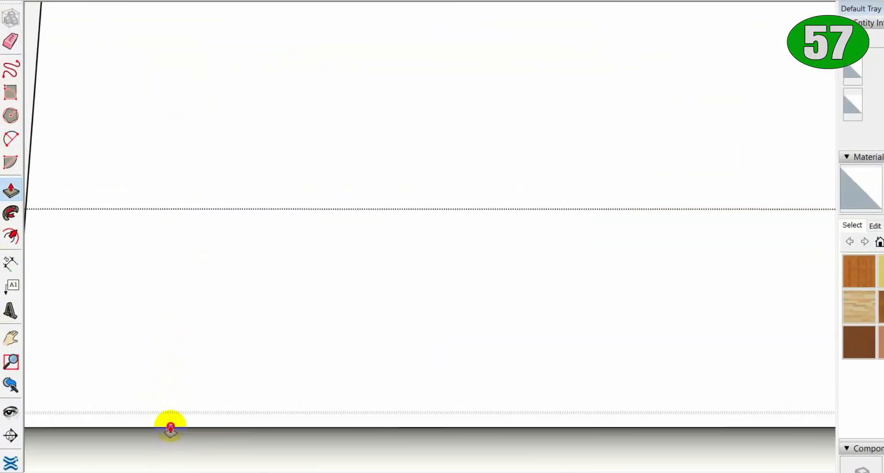
{"action": "scroll", "coordinate": [217, 384], "scroll_direction": "down", "scroll_amount": 4}
{"action": "scroll", "coordinate": [218, 385], "scroll_direction": "down", "scroll_amount": 5}
Draw a rectangle across the lower frame opening and Push/Pull it into a floor panel
{"action": "mouse_move", "coordinate": [341, 367]}
{"action": "middle_mouse_down"}
{"action": "mouse_move", "coordinate": [405, 365]}
{"action": "mouse_move", "coordinate": [269, 340]}
{"action": "mouse_move", "coordinate": [593, 270]}
{"action": "middle_mouse_up"}
{"action": "scroll", "coordinate": [453, 194], "scroll_direction": "up", "scroll_amount": 3}
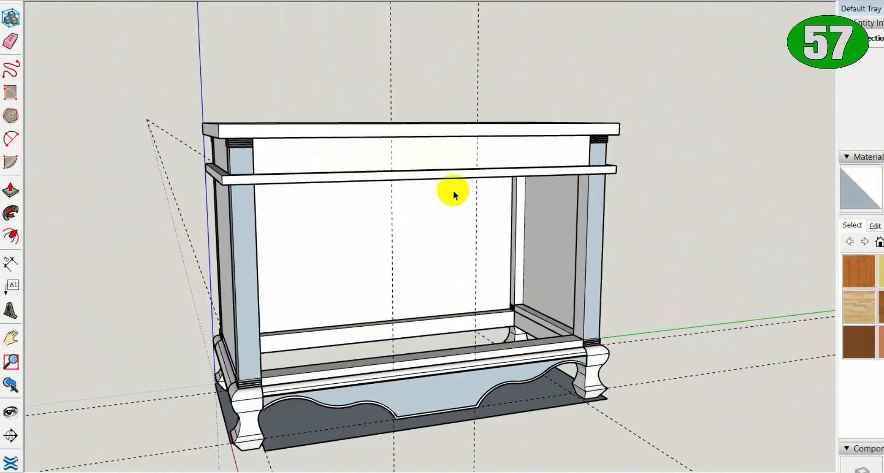
{"action": "middle_click_drag", "start_coordinate": [513, 248], "coordinate": [421, 296]}
{"action": "scroll", "coordinate": [414, 304], "scroll_direction": "up", "scroll_amount": 5}
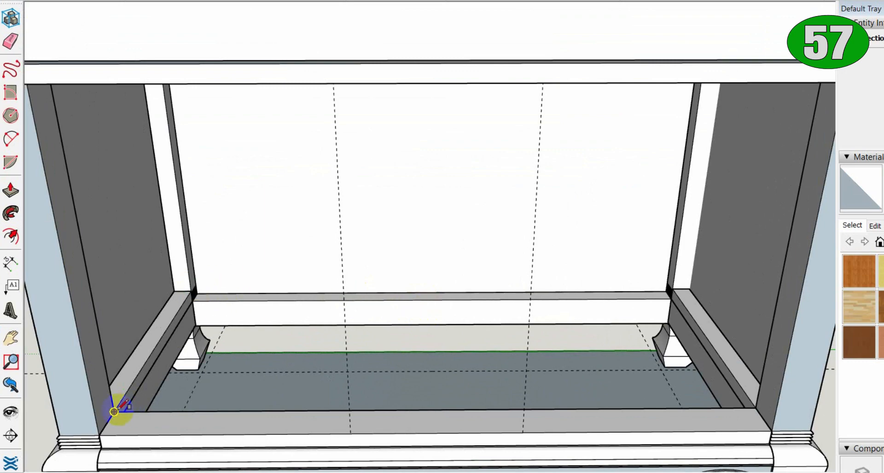
{"action": "left_click", "coordinate": [671, 287]}
{"action": "mouse_move", "coordinate": [656, 321]}
{"action": "middle_mouse_down"}
{"action": "mouse_move", "coordinate": [673, 254]}
{"action": "mouse_move", "coordinate": [616, 171]}
{"action": "mouse_move", "coordinate": [211, 319]}
{"action": "middle_mouse_up"}
{"action": "key", "text": "p"}
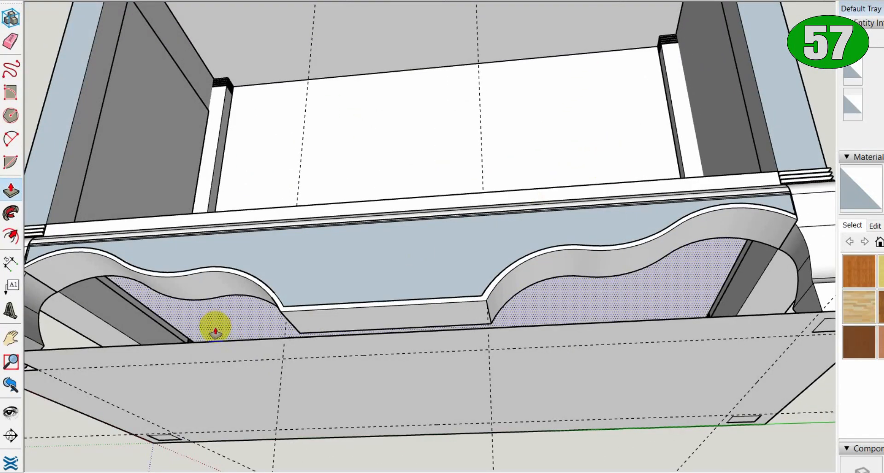
{"action": "middle_click_drag", "start_coordinate": [212, 381], "coordinate": [652, 295]}
Place two pairs of vertical guides across the open front to mark the positions and widths of two uprights
{"action": "key", "text": "t"}
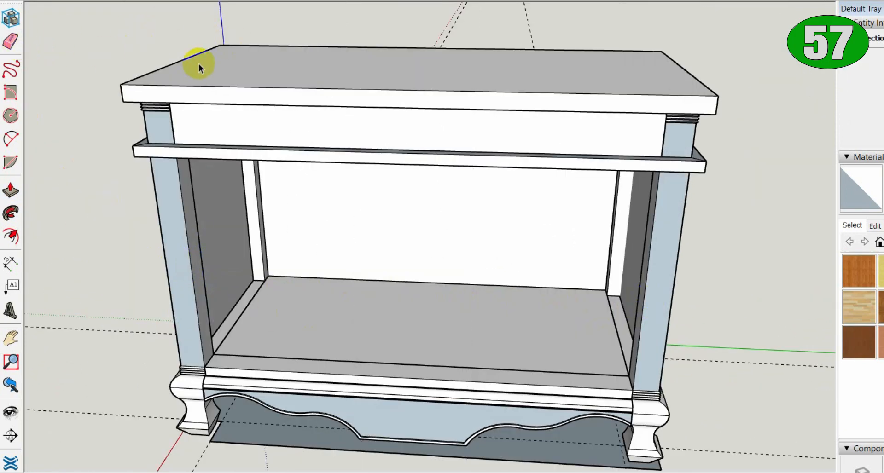
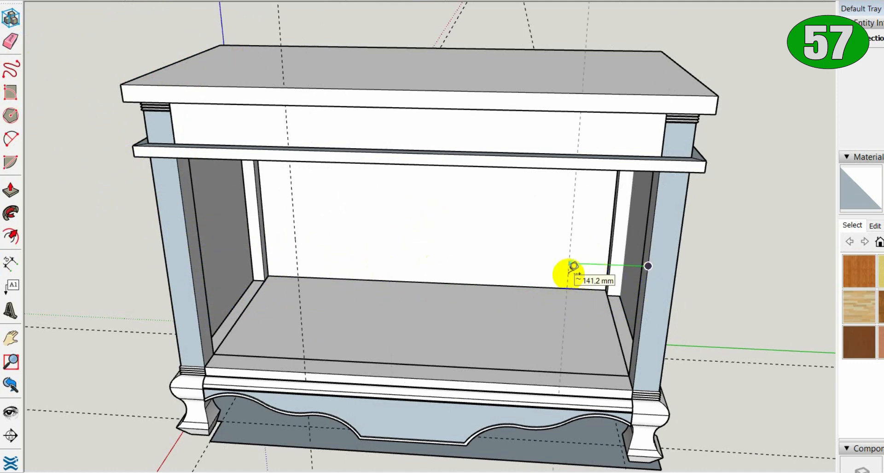
{"action": "left_click", "coordinate": [528, 204]}
{"action": "left_click", "coordinate": [293, 203]}
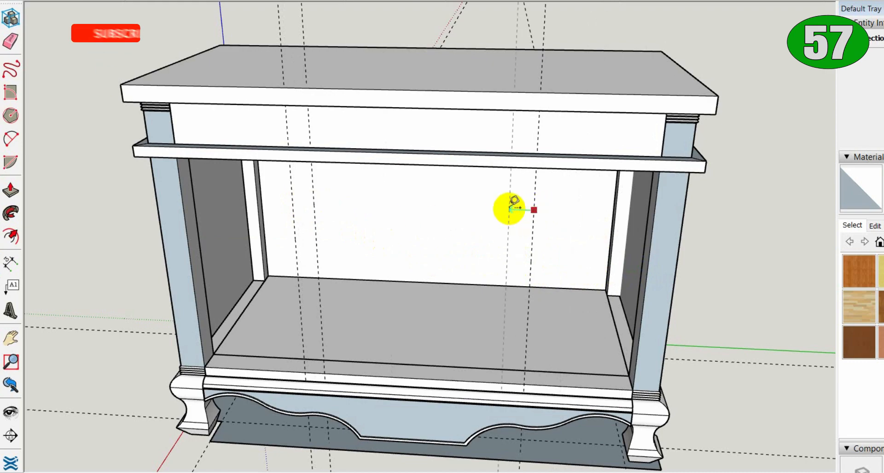
Draw two upright rectangles between the guide pairs, from the front ledge down to the lower front rail
{"action": "scroll", "coordinate": [316, 185], "scroll_direction": "up", "scroll_amount": 5}
{"action": "key", "text": "l"}
{"action": "left_click", "coordinate": [301, 99]}
{"action": "left_click", "coordinate": [329, 434]}
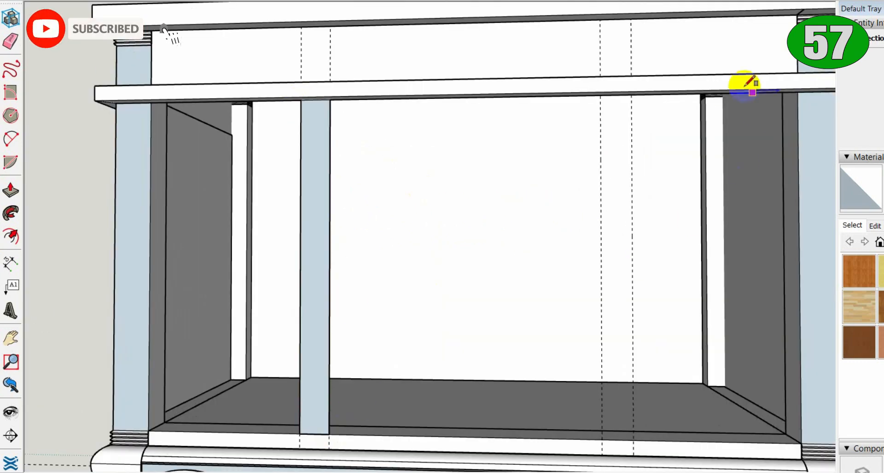
{"action": "left_click", "coordinate": [601, 95]}
{"action": "left_click", "coordinate": [626, 447]}
{"action": "scroll", "coordinate": [538, 375], "scroll_direction": "down", "scroll_amount": 6}
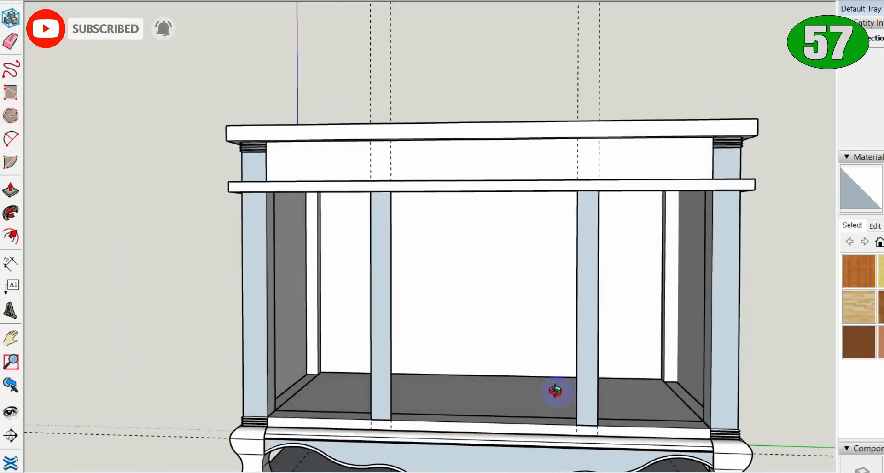
Push/Pull both upright rectangles on the open front to the same thickness as solid uprights
{"action": "left_click", "coordinate": [352, 372]}
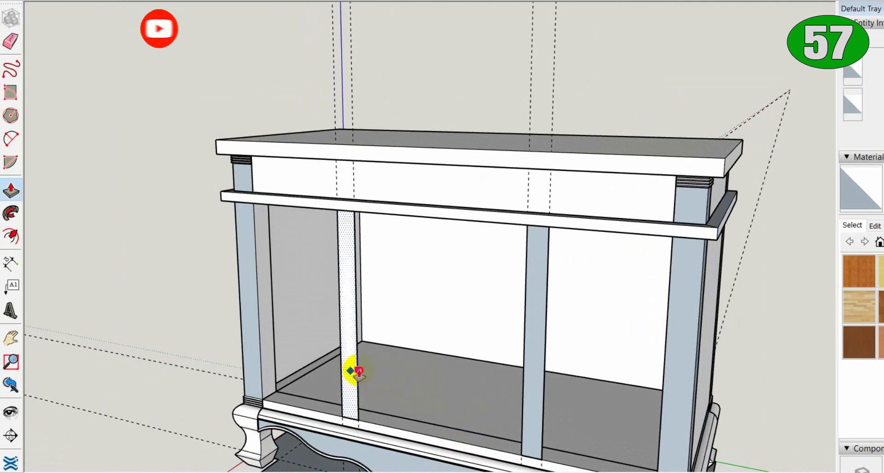
{"action": "type", "text": "2"}
{"action": "key", "text": "Return"}
{"action": "key", "text": "space"}
{"action": "left_click", "coordinate": [531, 375]}
{"action": "key", "text": "p"}
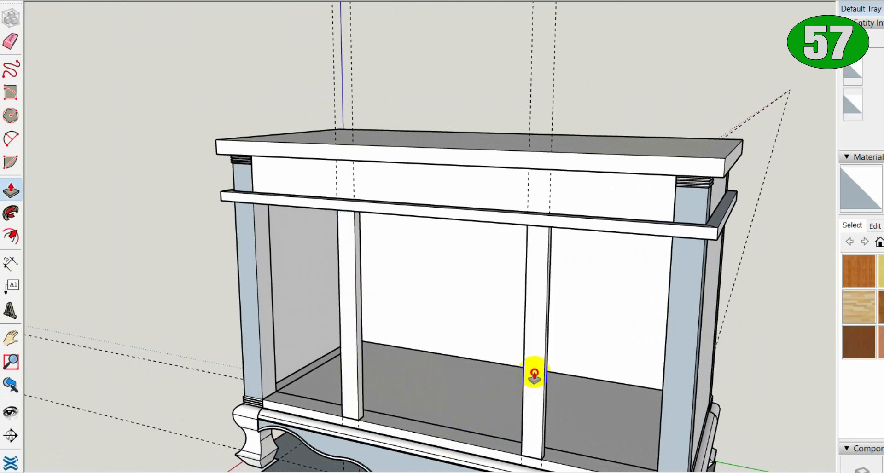
{"action": "left_click", "coordinate": [537, 371]}
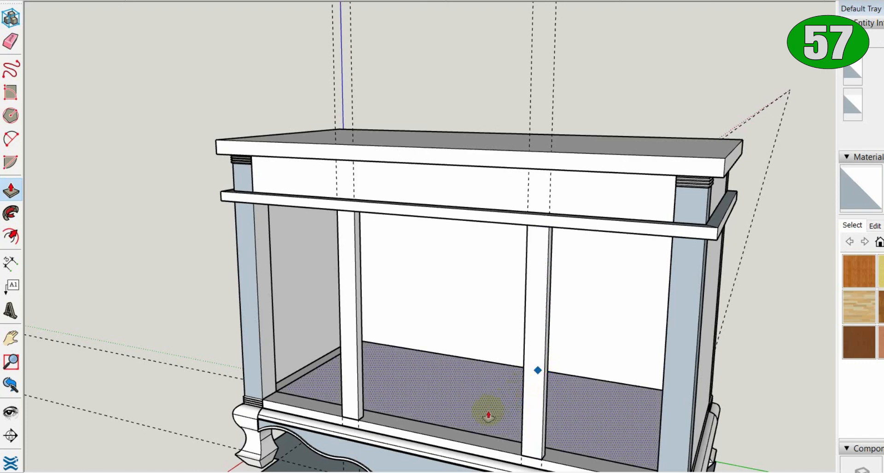
Place two vertical guides on the back panel's inner face, about 120 mm in from the rear posts
{"action": "middle_click_drag", "start_coordinate": [448, 371], "coordinate": [555, 359]}
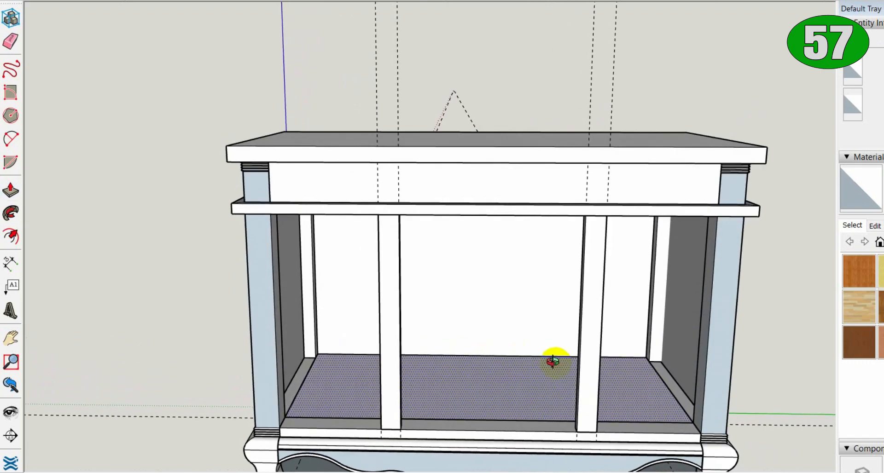
{"action": "scroll", "coordinate": [328, 211], "scroll_direction": "up", "scroll_amount": 5}
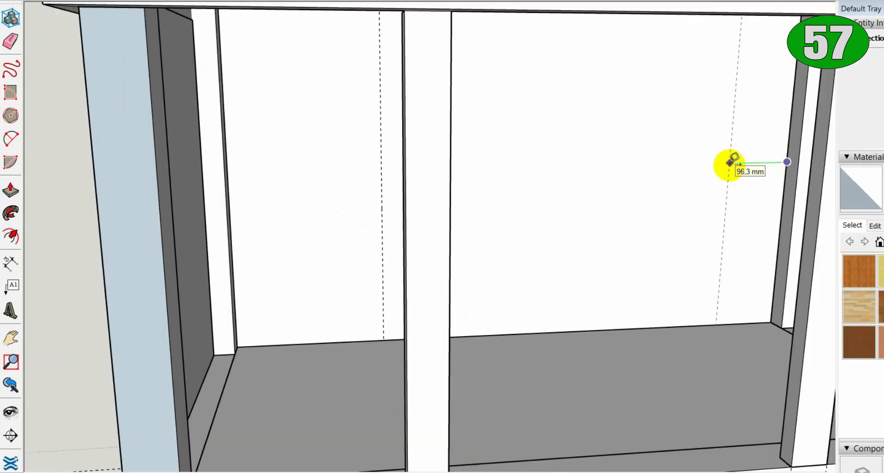
{"action": "key", "text": "space"}
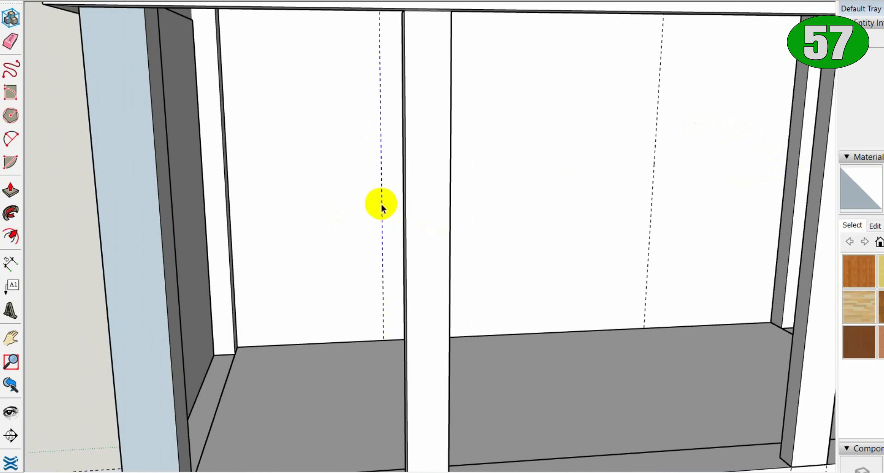
{"action": "key", "text": "t"}
{"action": "scroll", "coordinate": [233, 199], "scroll_direction": "up", "scroll_amount": 4}
{"action": "left_click", "coordinate": [221, 187]}
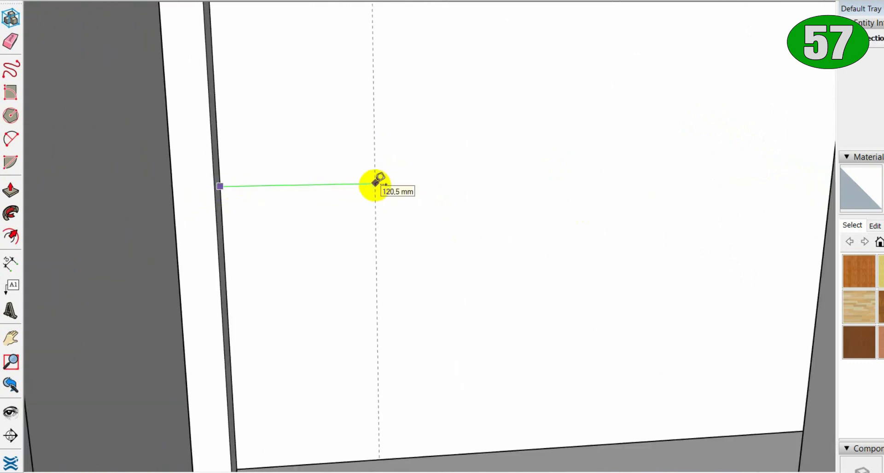
{"action": "left_click", "coordinate": [375, 183]}
{"action": "scroll", "coordinate": [376, 183], "scroll_direction": "down", "scroll_amount": 6}
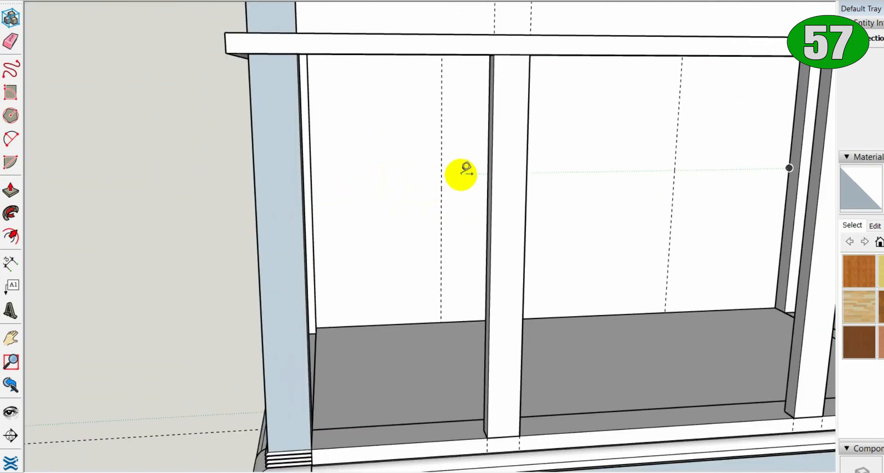
Draw a narrow full-height rectangle along each of the two vertical guides on the back panel
{"action": "middle_click_drag", "start_coordinate": [464, 156], "coordinate": [446, 111]}
{"action": "key", "text": "l"}
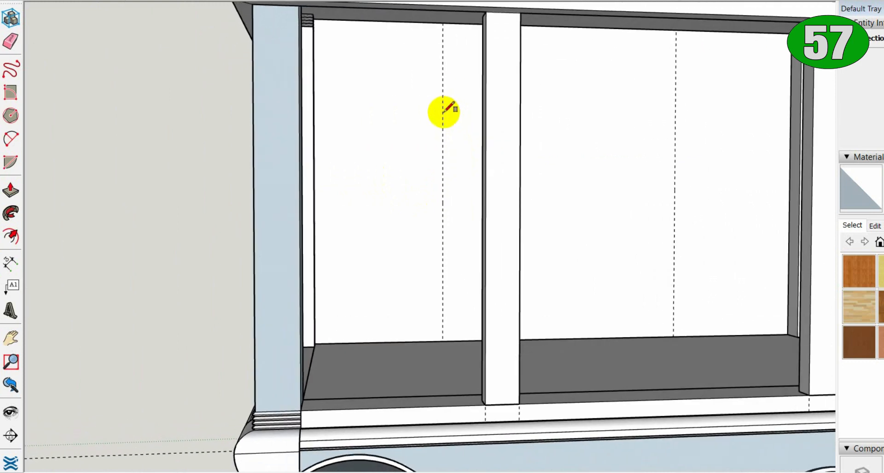
{"action": "left_click", "coordinate": [443, 21]}
{"action": "left_click", "coordinate": [456, 341]}
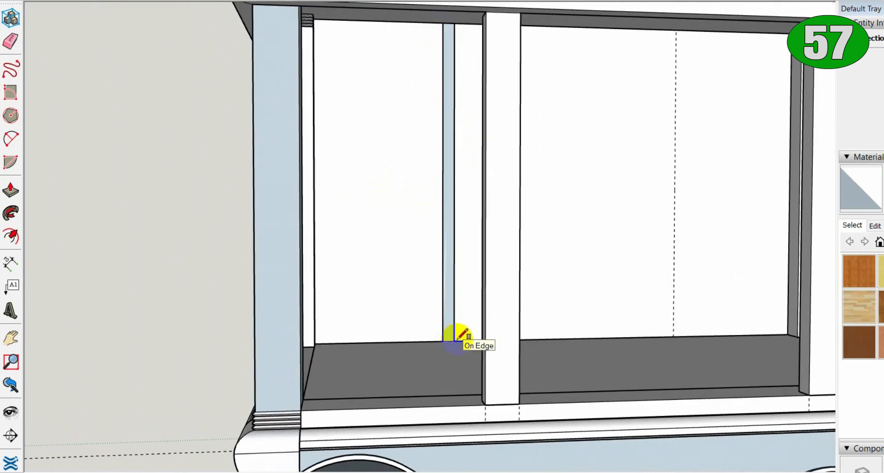
{"action": "left_click", "coordinate": [663, 337]}
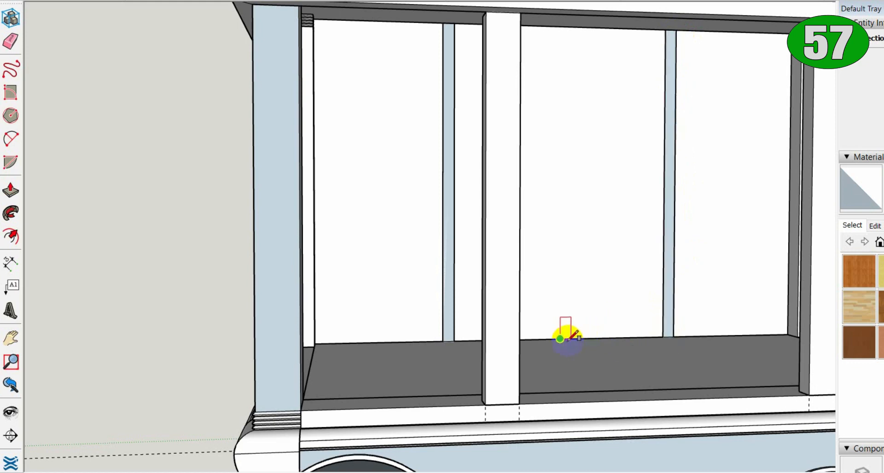
Measure the depth to the front upright and Push/Pull both back panel strips forward to the uprights as divider panels
{"action": "left_click", "coordinate": [443, 225]}
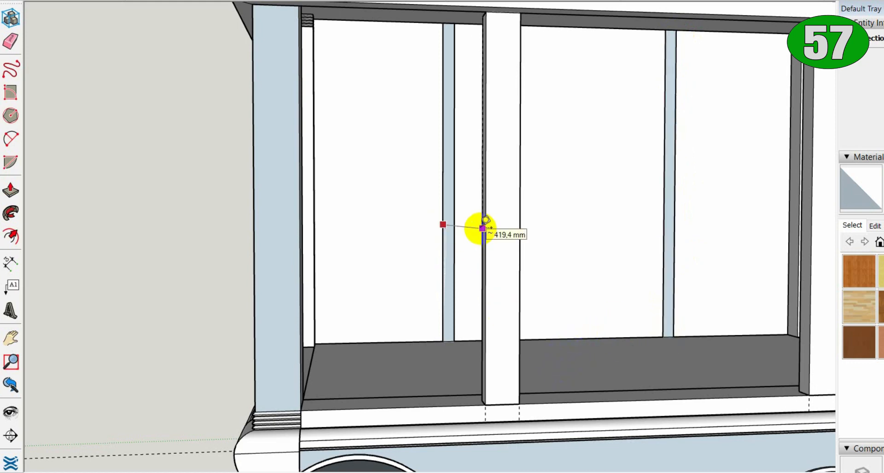
{"action": "middle_click_drag", "start_coordinate": [482, 228], "coordinate": [493, 276]}
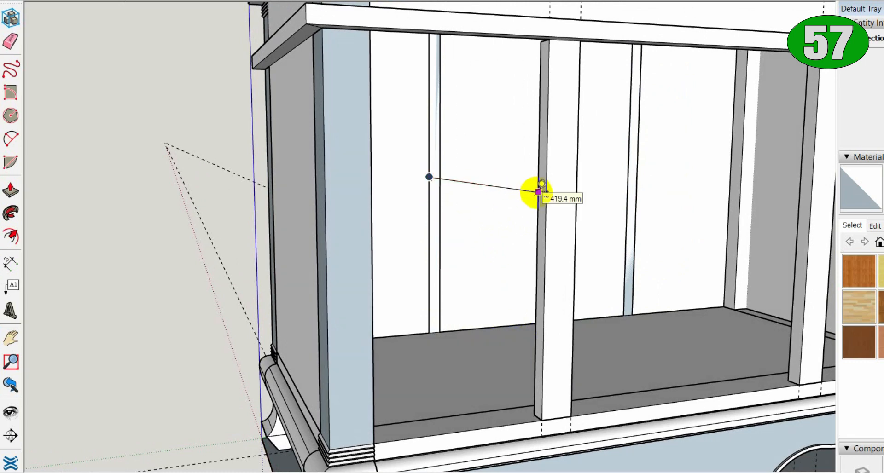
{"action": "key", "text": "Escape"}
{"action": "double_click", "coordinate": [435, 211]}
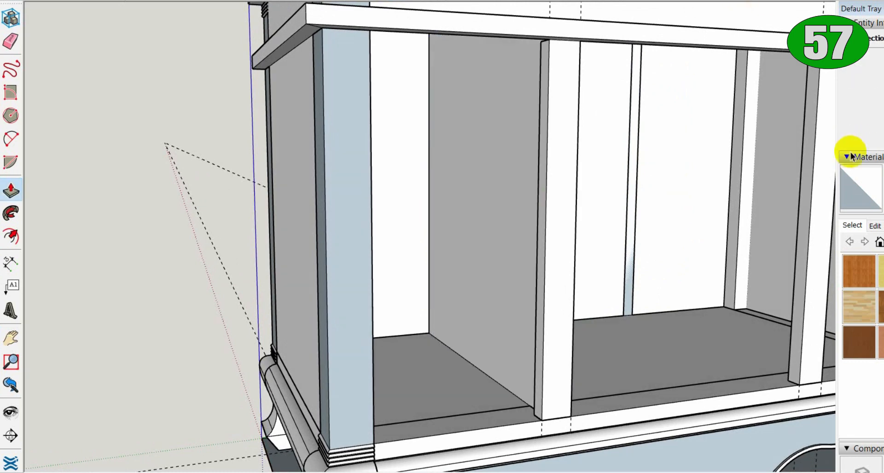
{"action": "left_click", "coordinate": [640, 313]}
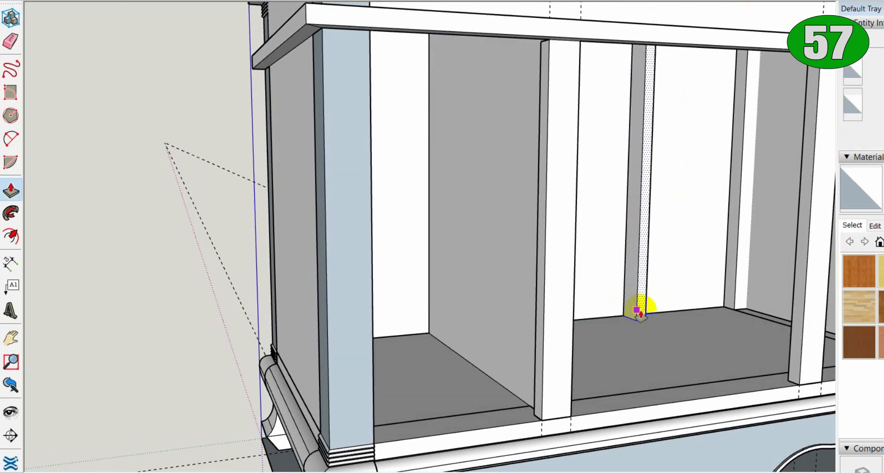
{"action": "scroll", "coordinate": [640, 313], "scroll_direction": "down", "scroll_amount": 15}
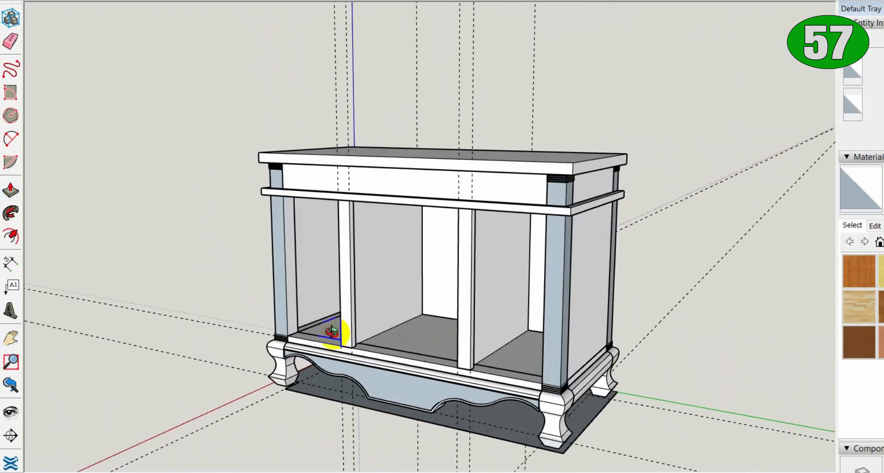
Add a horizontal guide on the back panel and extrude a shelf forward from it in one side compartment
{"action": "middle_click_drag", "start_coordinate": [332, 332], "coordinate": [570, 396]}
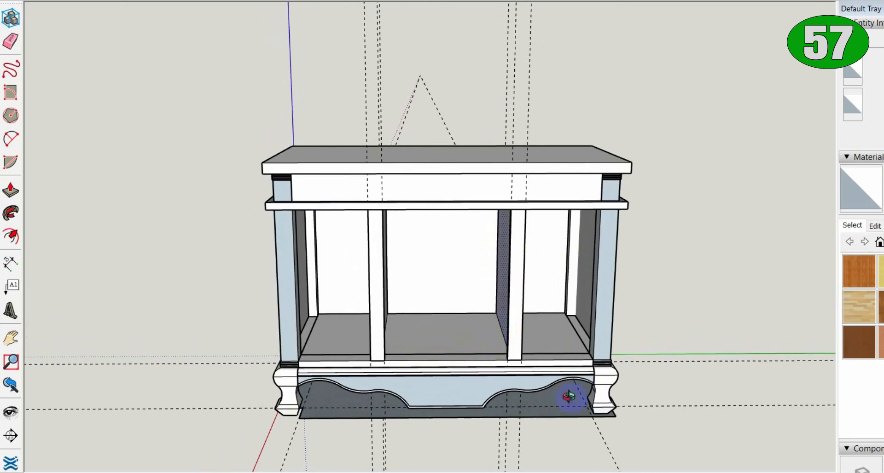
{"action": "scroll", "coordinate": [368, 172], "scroll_direction": "up", "scroll_amount": 5}
{"action": "key", "text": "t"}
{"action": "left_click", "coordinate": [351, 82]}
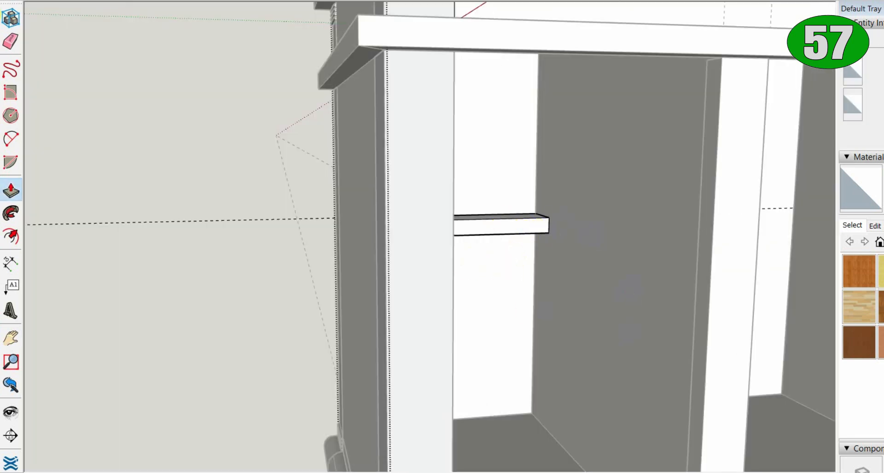
{"action": "left_click_drag", "start_coordinate": [511, 231], "coordinate": [641, 302]}
{"action": "scroll", "coordinate": [635, 301], "scroll_direction": "down", "scroll_amount": 4}
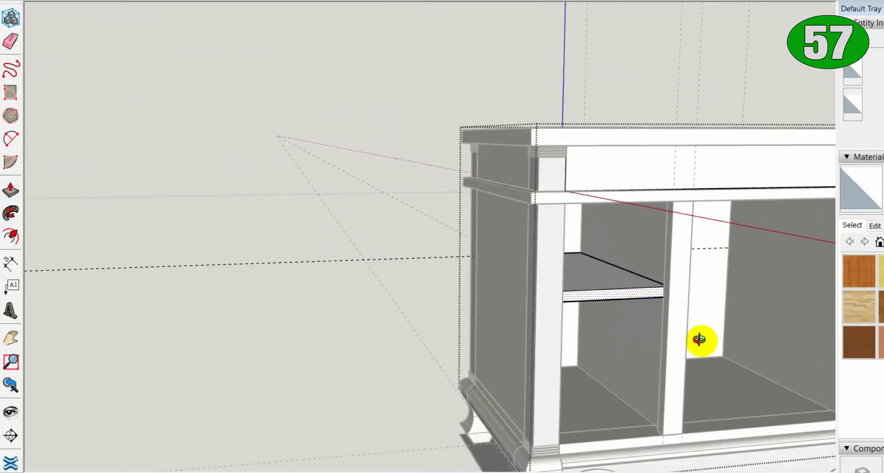
Copy the shelf to the opposite side compartment at the same height and remove the construction guides
{"action": "middle_click_drag", "start_coordinate": [699, 340], "coordinate": [309, 297]}
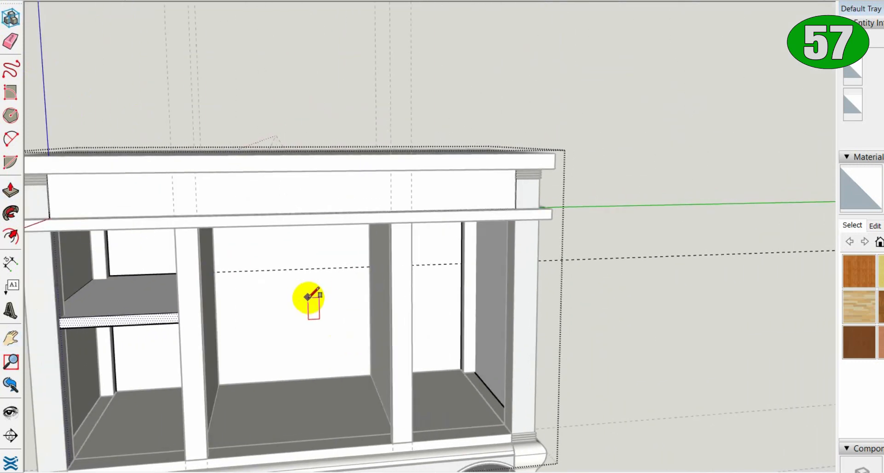
{"action": "left_click", "coordinate": [129, 297]}
{"action": "key", "text": "ctrl"}
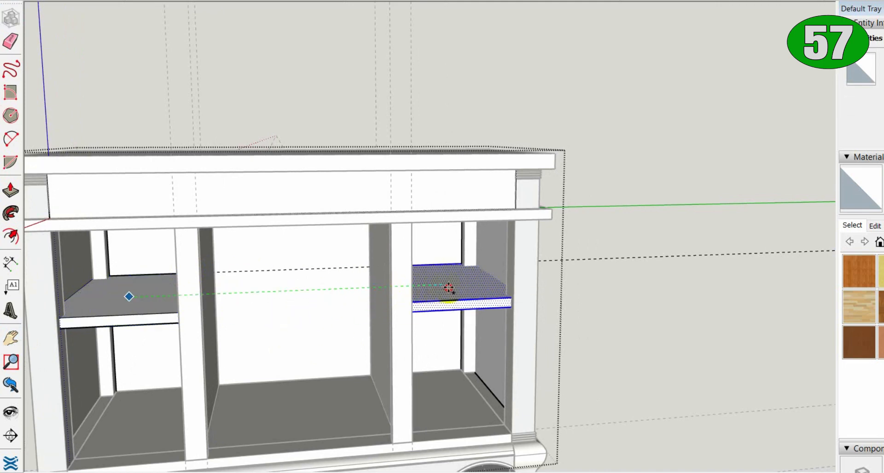
{"action": "left_click", "coordinate": [447, 288]}
{"action": "scroll", "coordinate": [437, 302], "scroll_direction": "down", "scroll_amount": 5}
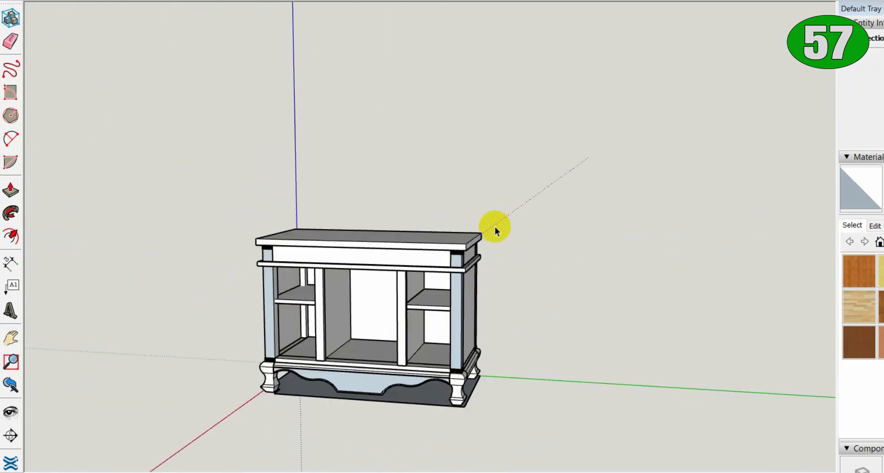
Delete the stray face lying on the ground between the cabinet's legs
{"action": "left_click", "coordinate": [473, 391]}
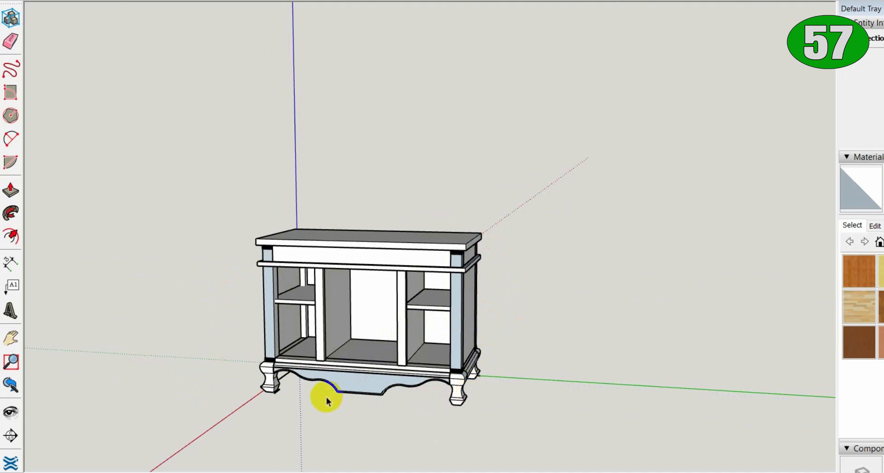
{"action": "middle_click_drag", "start_coordinate": [326, 402], "coordinate": [588, 384]}
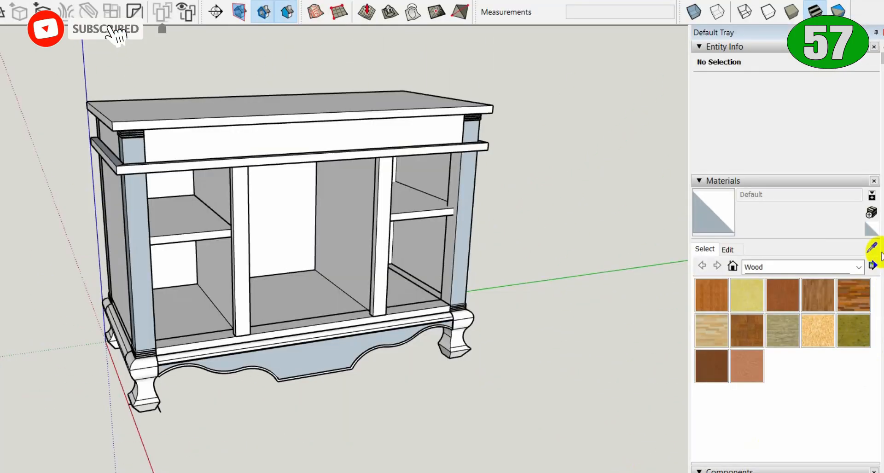
Create a new material that uses the texture image warna jati gelap 01.jpg
{"action": "left_click", "coordinate": [871, 211]}
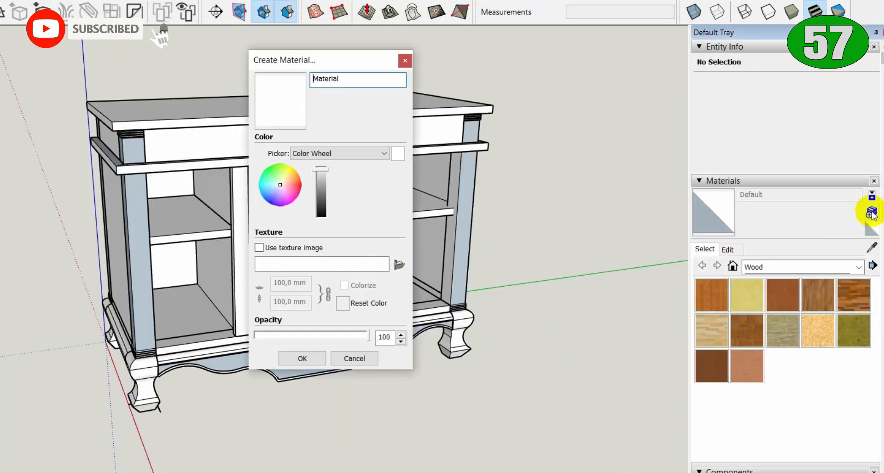
{"action": "left_click", "coordinate": [401, 265]}
{"action": "left_click", "coordinate": [4, 194]}
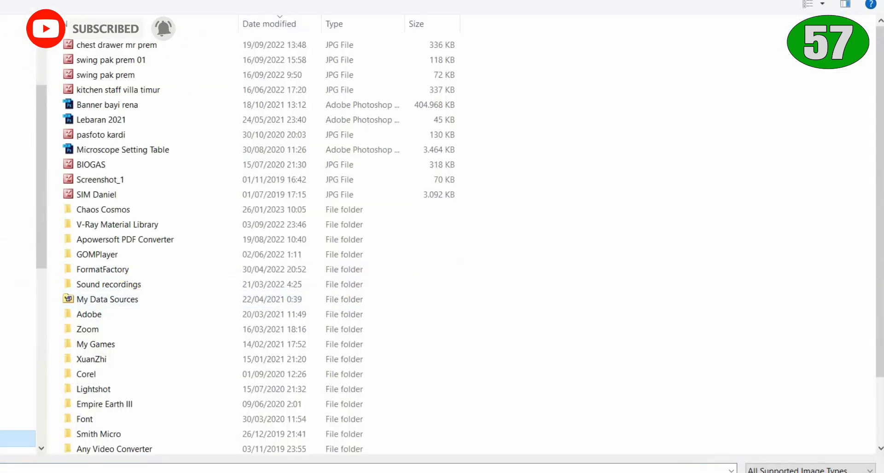
{"action": "left_click", "coordinate": [118, 82]}
{"action": "key", "text": "Return"}
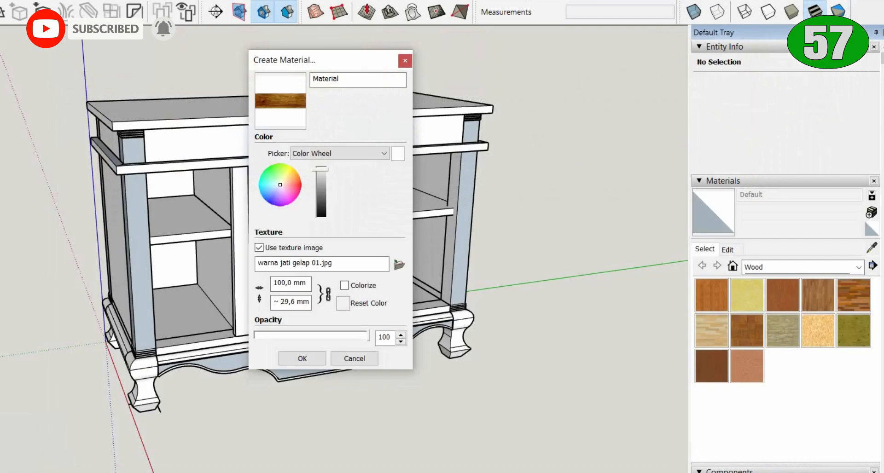
{"action": "left_click", "coordinate": [298, 357]}
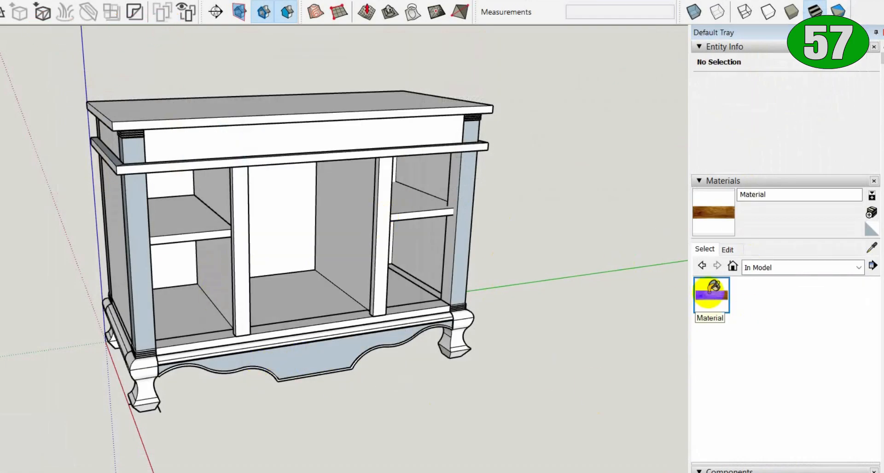
Set the horizontal-grain wood material's texture width to 1000 mm, keeping its proportions locked
{"action": "left_click", "coordinate": [286, 140]}
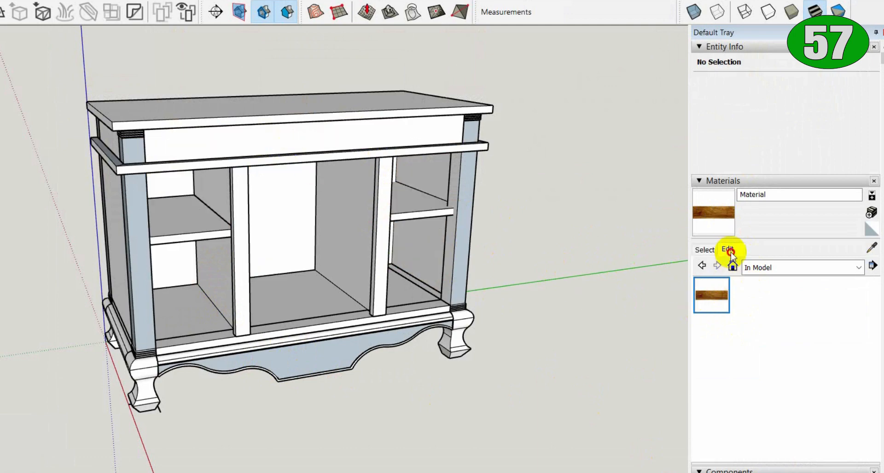
{"action": "left_click", "coordinate": [729, 250]}
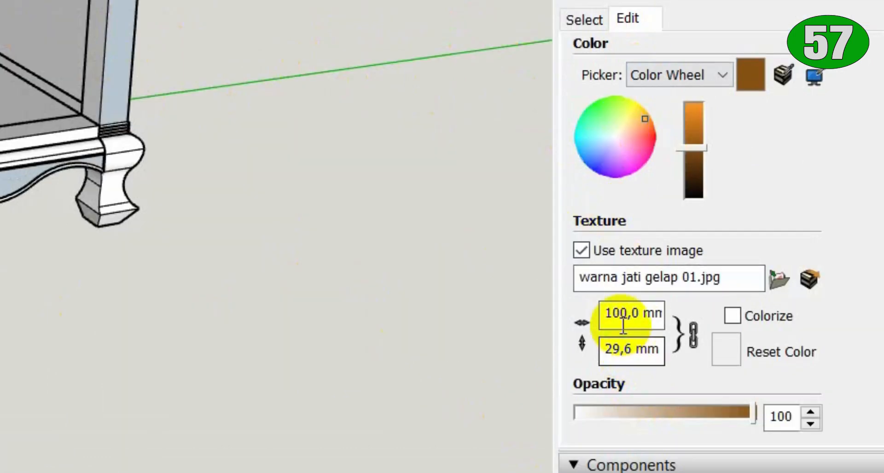
{"action": "left_click", "coordinate": [724, 409]}
{"action": "type", "text": "0"}
{"action": "left_click", "coordinate": [731, 423]}
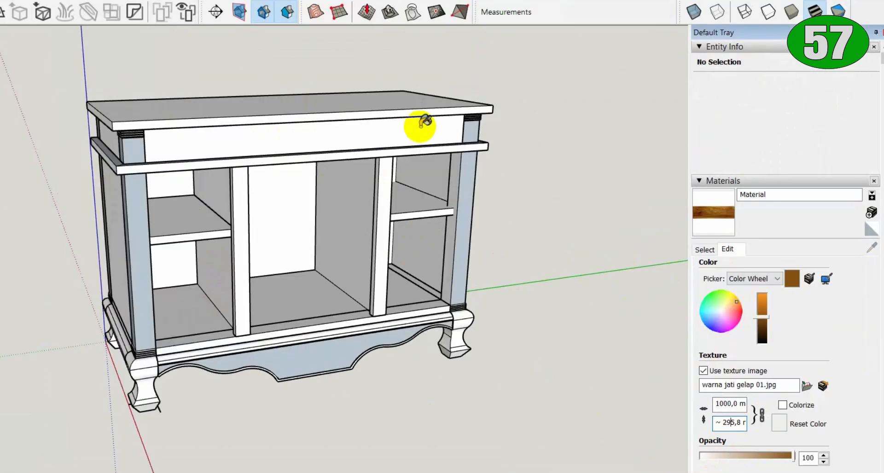
Paint the top board, apron, uprights, shelves, back panel and front wavy rail with the horizontal-grain wood material
{"action": "left_click", "coordinate": [420, 128]}
{"action": "left_click", "coordinate": [335, 99]}
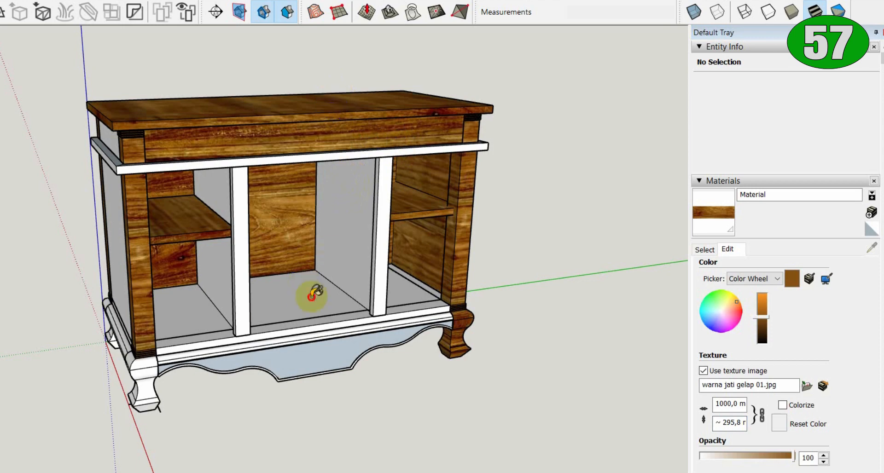
{"action": "left_click", "coordinate": [304, 360]}
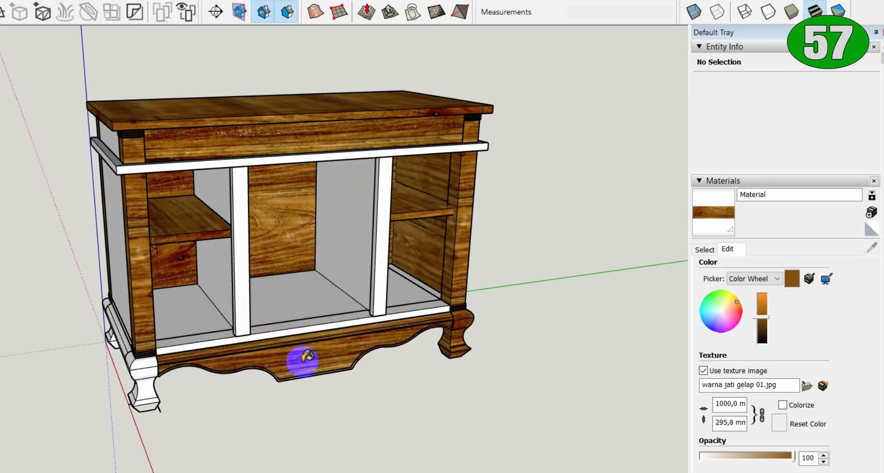
{"action": "middle_click_drag", "start_coordinate": [359, 373], "coordinate": [74, 346]}
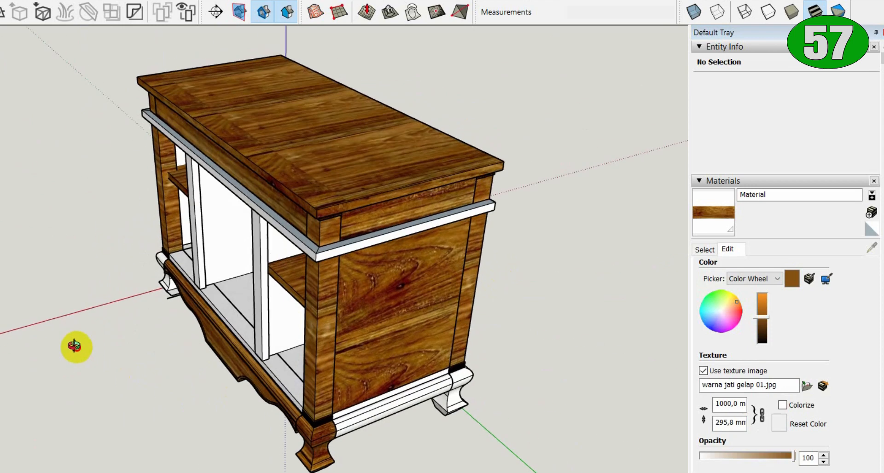
Paint the side and front of the ledge and the side base rail with the horizontal-grain wood
{"action": "left_click", "coordinate": [705, 249]}
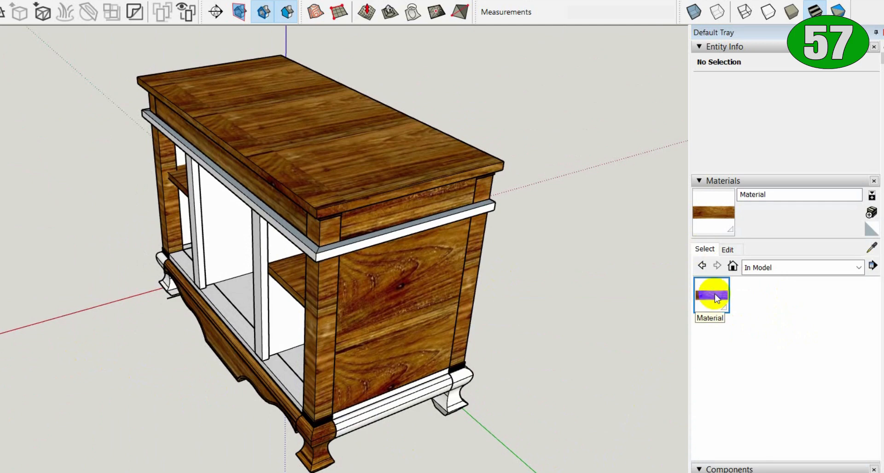
{"action": "left_click", "coordinate": [346, 238]}
{"action": "left_click", "coordinate": [278, 221]}
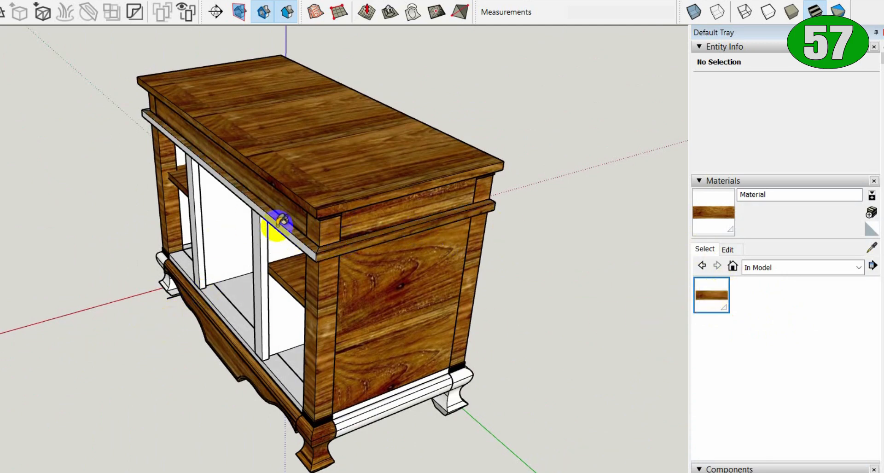
{"action": "left_click", "coordinate": [405, 393]}
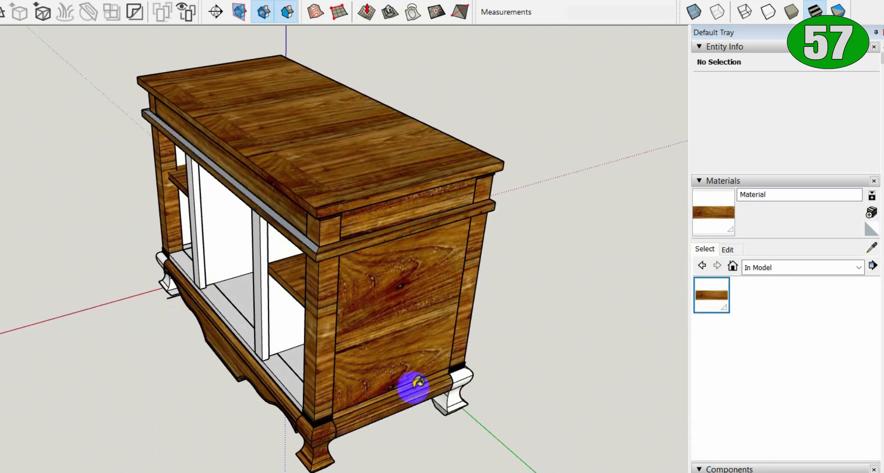
Paint the rear base rail and the ledge's exposed back ends with the horizontal-grain wood
{"action": "middle_click_drag", "start_coordinate": [470, 380], "coordinate": [302, 368]}
{"action": "left_click", "coordinate": [374, 341]}
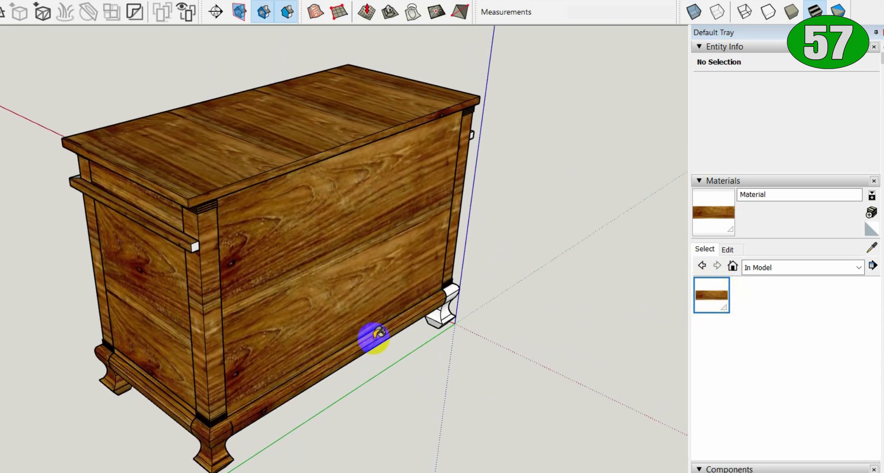
{"action": "left_click", "coordinate": [204, 247]}
{"action": "left_click", "coordinate": [428, 118]}
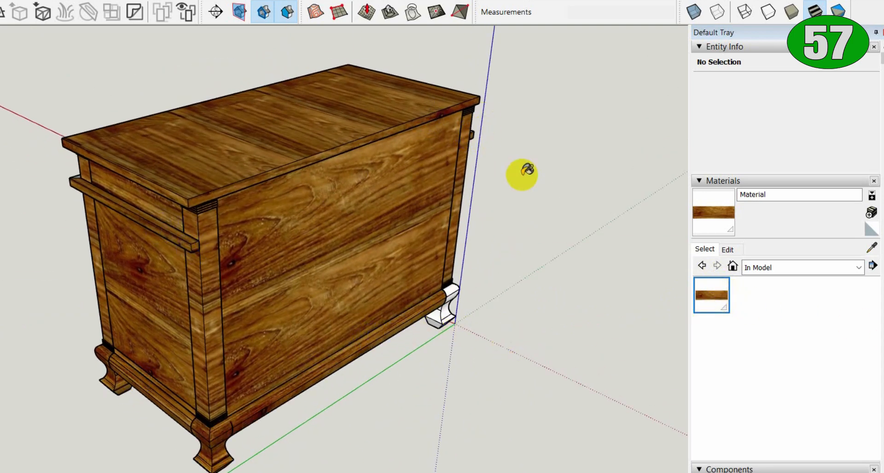
Paint the ledge on the opposite side of the cabinet with the same wood and undo the stray last fill
{"action": "mouse_move", "coordinate": [525, 171]}
{"action": "middle_mouse_down"}
{"action": "mouse_move", "coordinate": [173, 340]}
{"action": "mouse_move", "coordinate": [675, 302]}
{"action": "middle_mouse_up"}
{"action": "left_click", "coordinate": [316, 268]}
{"action": "left_click", "coordinate": [350, 275]}
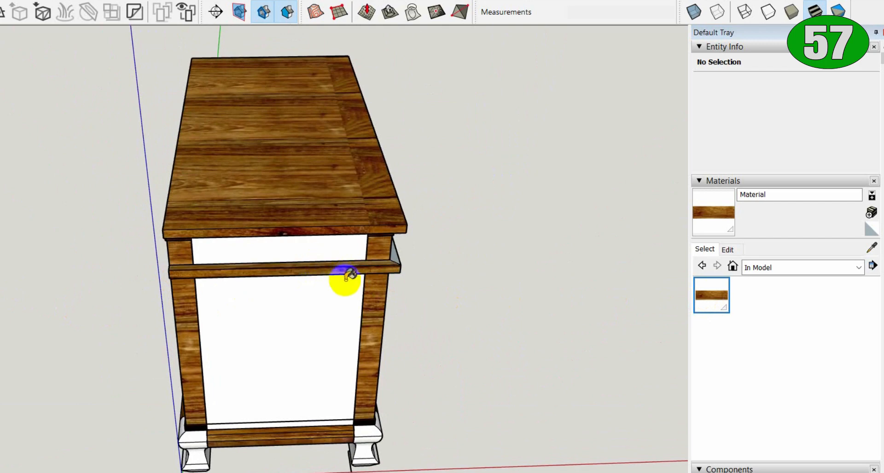
{"action": "middle_click_drag", "start_coordinate": [350, 275], "coordinate": [331, 315]}
{"action": "left_click", "coordinate": [272, 261]}
{"action": "key", "text": "ctrl+z"}
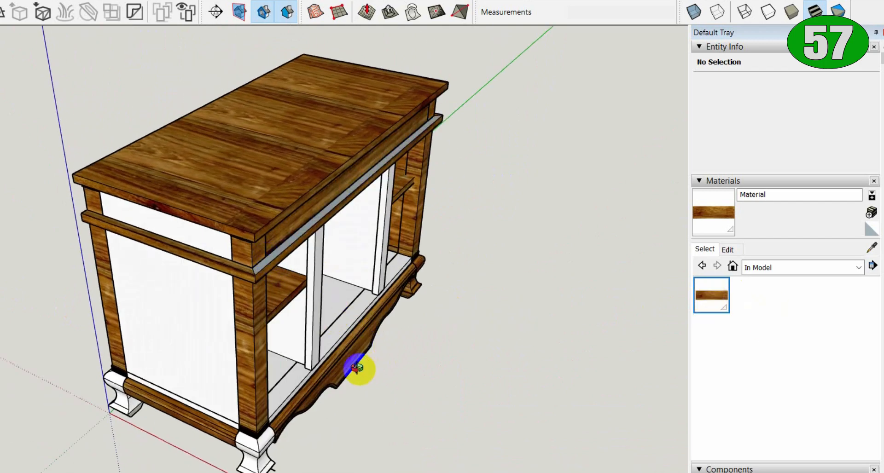
Paint the undersides of the side and front ledge with the horizontal-grain wood
{"action": "middle_click_drag", "start_coordinate": [359, 369], "coordinate": [313, 123]}
{"action": "left_click", "coordinate": [175, 110]}
{"action": "left_click", "coordinate": [268, 93]}
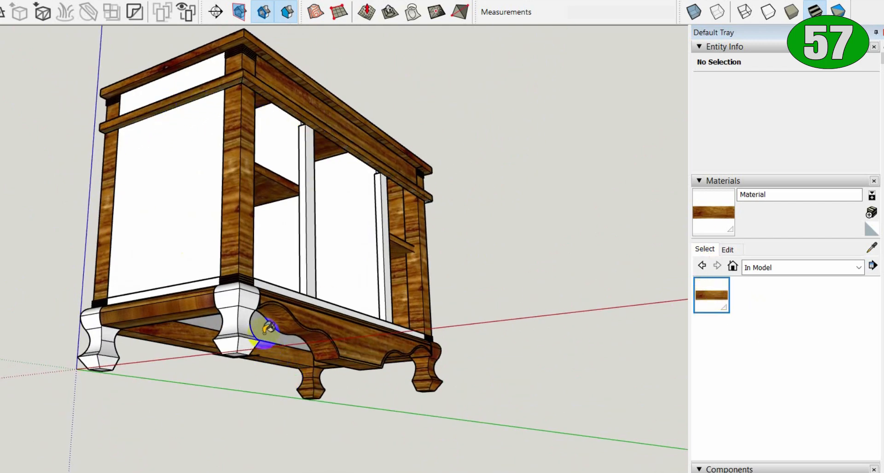
{"action": "middle_click_drag", "start_coordinate": [414, 302], "coordinate": [262, 351]}
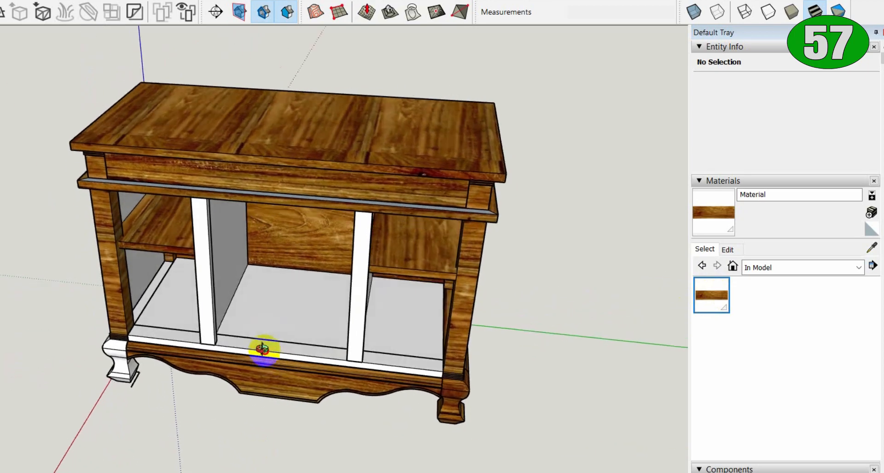
Create a second material from the image warna jati gelap.jpg with its proportions unlocked and texture width set to 1000 mm
{"action": "left_click", "coordinate": [872, 211]}
{"action": "left_click", "coordinate": [399, 266]}
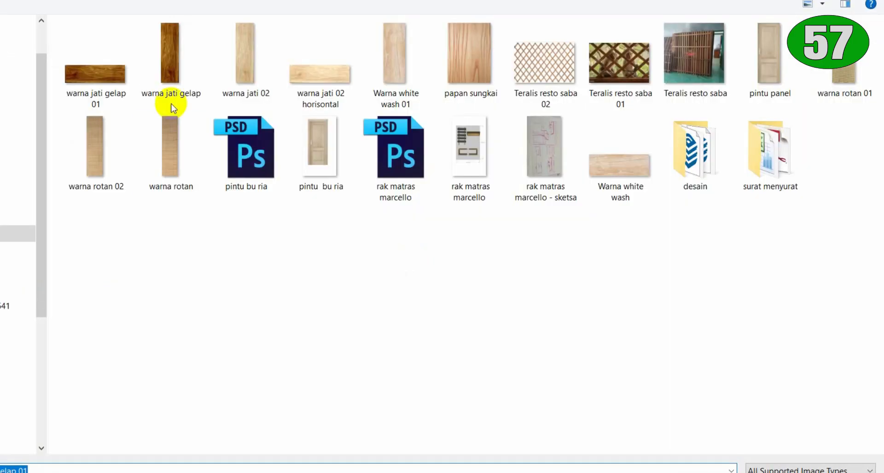
{"action": "left_click", "coordinate": [170, 99]}
{"action": "double_click", "coordinate": [170, 98]}
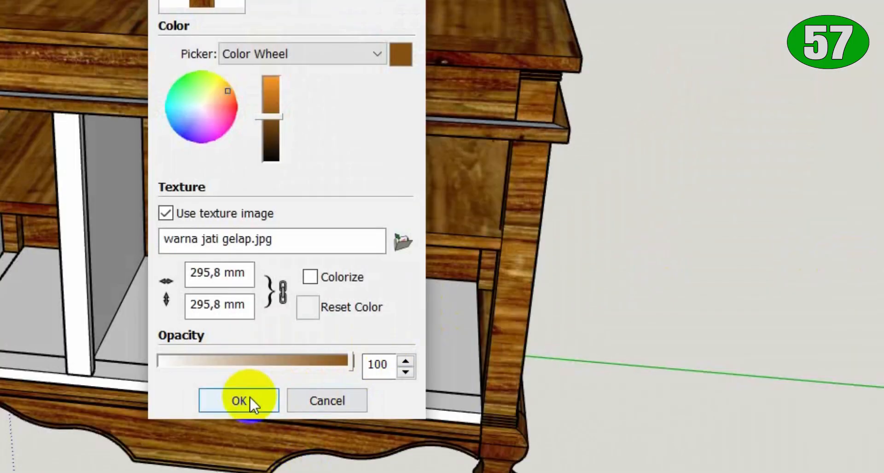
{"action": "left_click", "coordinate": [283, 291]}
{"action": "double_click", "coordinate": [207, 274]}
{"action": "type", "text": "1000"}
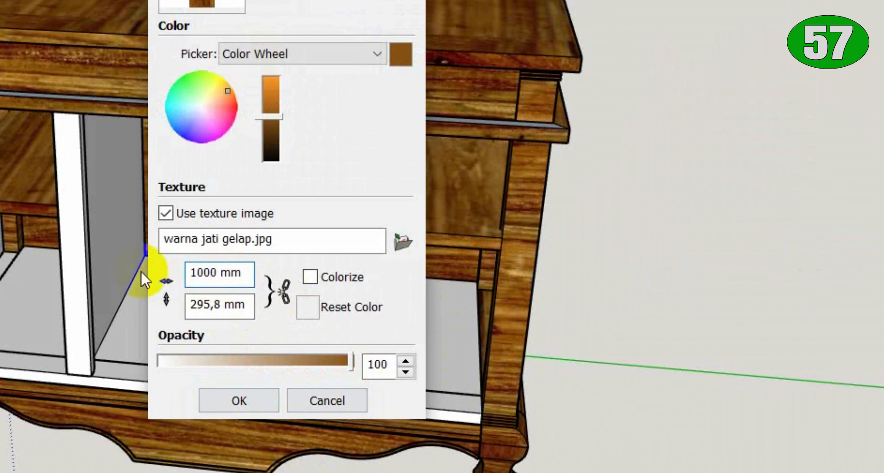
{"action": "left_click", "coordinate": [289, 291]}
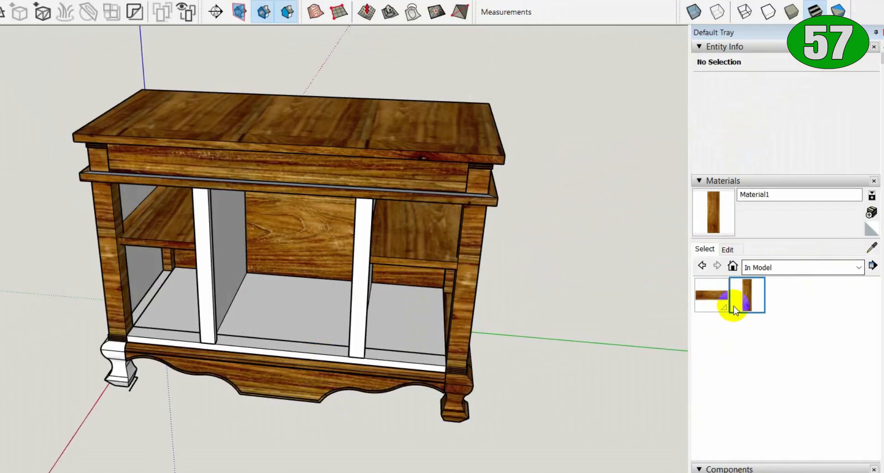
Paint both vertical dividers with the new vertical-grain wood material
{"action": "left_click", "coordinate": [223, 273]}
{"action": "left_click", "coordinate": [206, 279]}
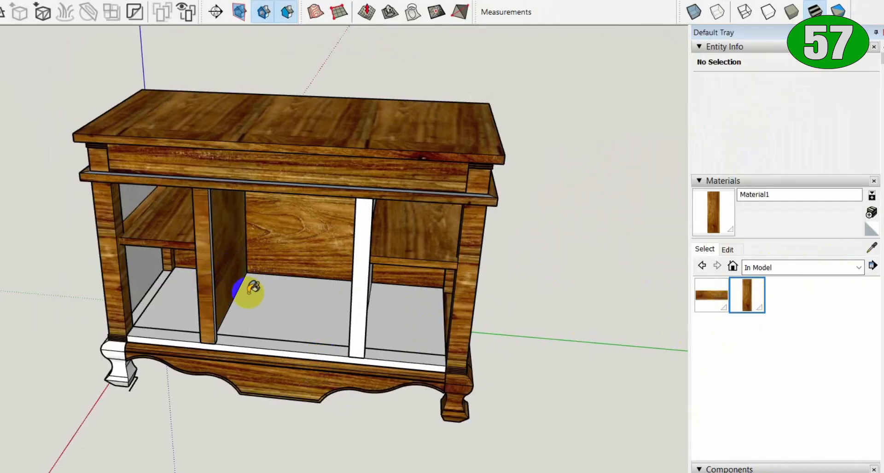
{"action": "left_click", "coordinate": [711, 295]}
{"action": "left_click", "coordinate": [747, 294]}
{"action": "left_click", "coordinate": [213, 276]}
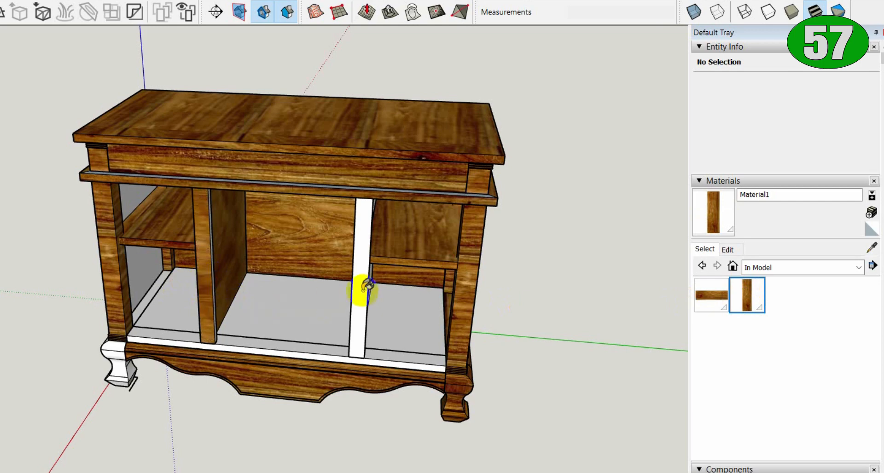
{"action": "left_click", "coordinate": [361, 290]}
Set the vertical-grain material's texture height to 290 mm and its width to 1000 mm
{"action": "double_click", "coordinate": [736, 290]}
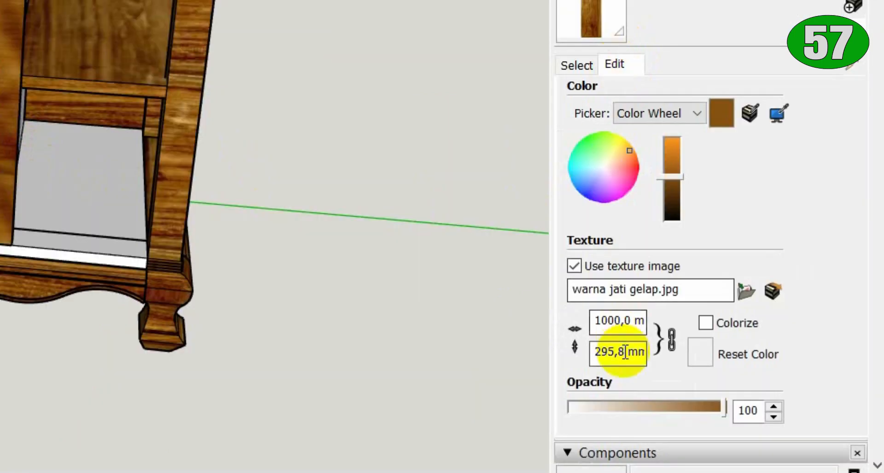
{"action": "left_click_drag", "start_coordinate": [626, 352], "coordinate": [607, 352]}
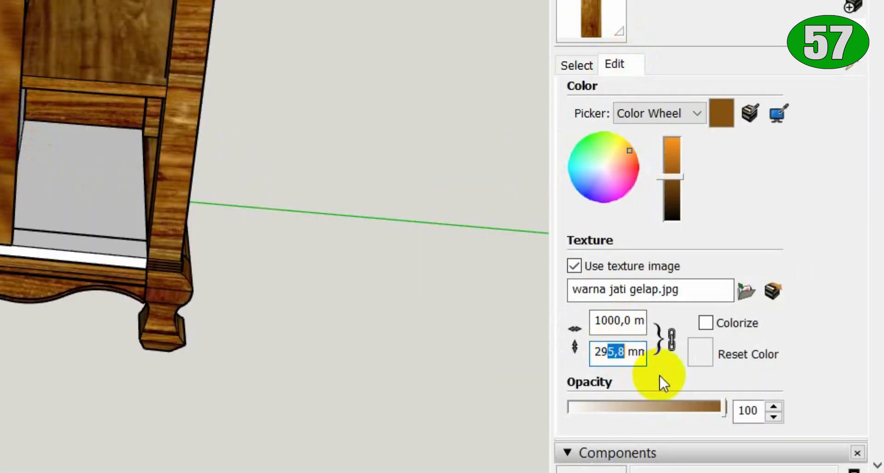
{"action": "type", "text": "0"}
{"action": "key", "text": "Return"}
{"action": "left_click", "coordinate": [672, 341]}
{"action": "left_click_drag", "start_coordinate": [595, 321], "coordinate": [636, 319]}
{"action": "type", "text": "1000"}
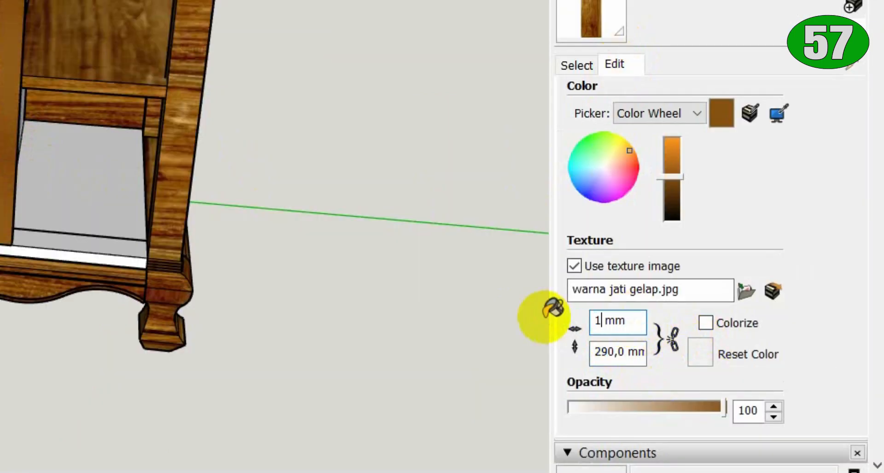
{"action": "left_click", "coordinate": [577, 66]}
Paint the cabinet floor in the centre and one side compartment with the vertical-grain wood
{"action": "left_click", "coordinate": [95, 181]}
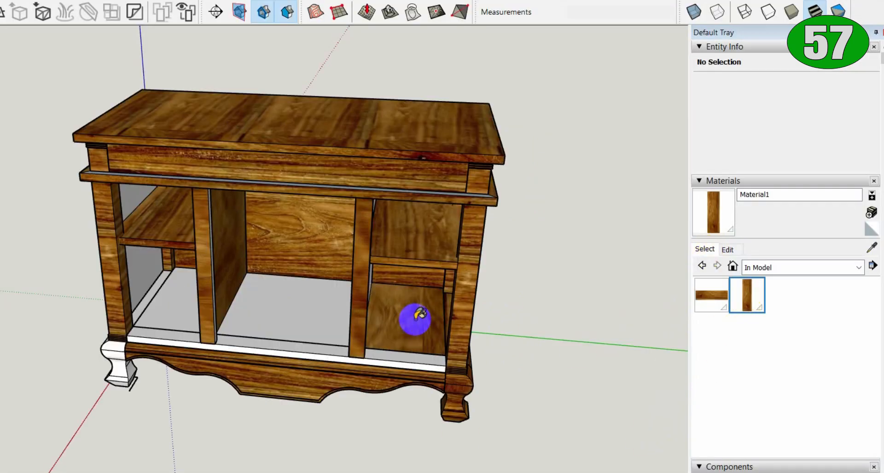
{"action": "left_click", "coordinate": [302, 317]}
{"action": "left_click", "coordinate": [727, 250]}
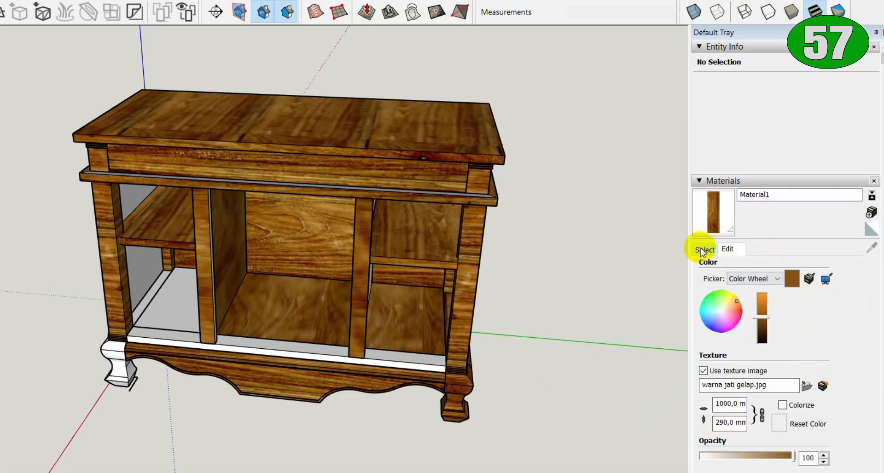
Paint the cabinet floor in all three compartments with the horizontal-grain wood material
{"action": "left_click", "coordinate": [701, 251]}
{"action": "left_click", "coordinate": [711, 296]}
{"action": "left_click", "coordinate": [405, 318]}
{"action": "left_click", "coordinate": [332, 306]}
{"action": "left_click", "coordinate": [170, 301]}
Unlink the vertical-grain material's texture proportions, set its width to 290 mm and height to 1000 mm, and relink them
{"action": "left_click", "coordinate": [728, 251]}
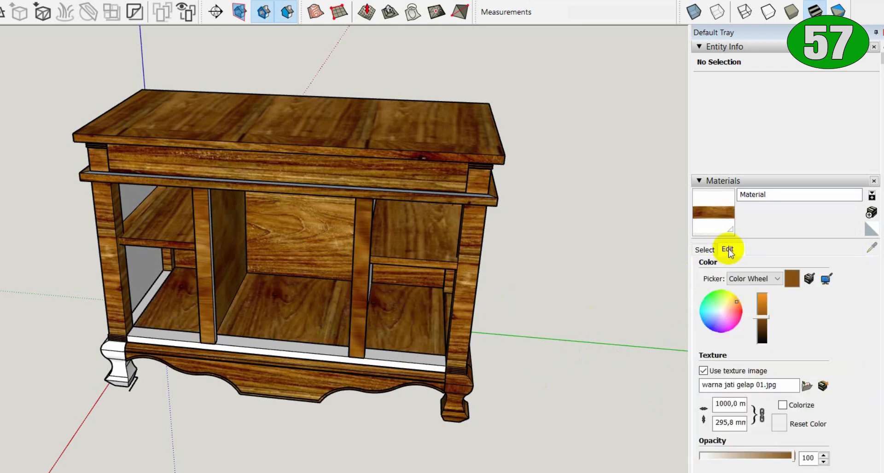
{"action": "left_click", "coordinate": [704, 250]}
{"action": "left_click", "coordinate": [742, 294]}
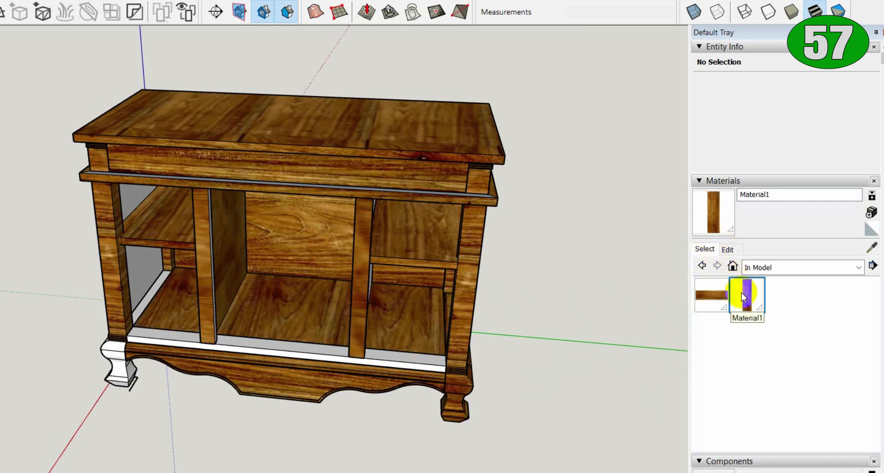
{"action": "double_click", "coordinate": [742, 293]}
{"action": "left_click", "coordinate": [763, 417]}
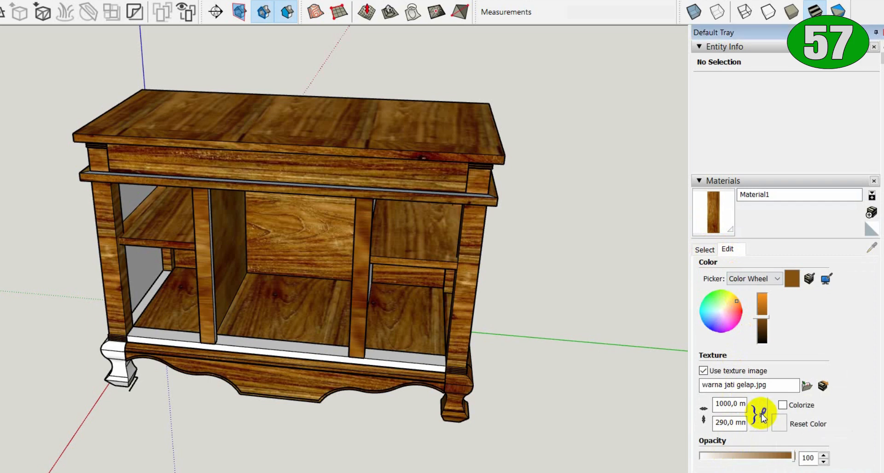
{"action": "double_click", "coordinate": [734, 404]}
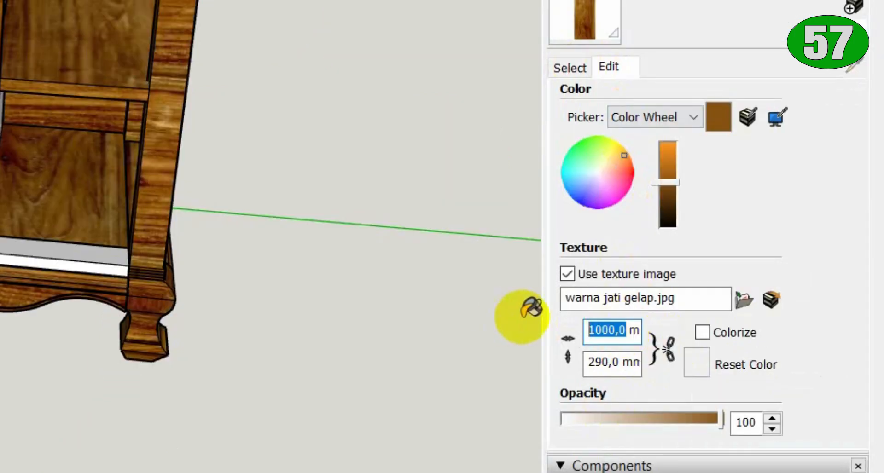
{"action": "type", "text": "290"}
{"action": "double_click", "coordinate": [615, 363]}
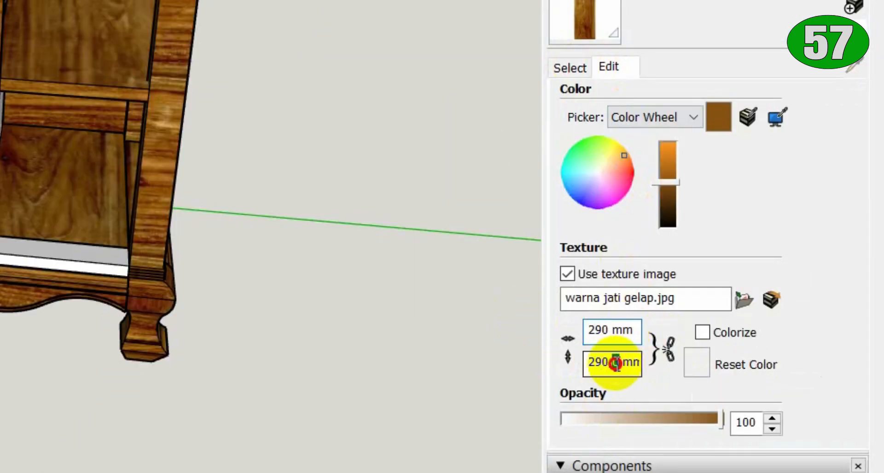
{"action": "type", "text": "1000"}
{"action": "left_click", "coordinate": [660, 369]}
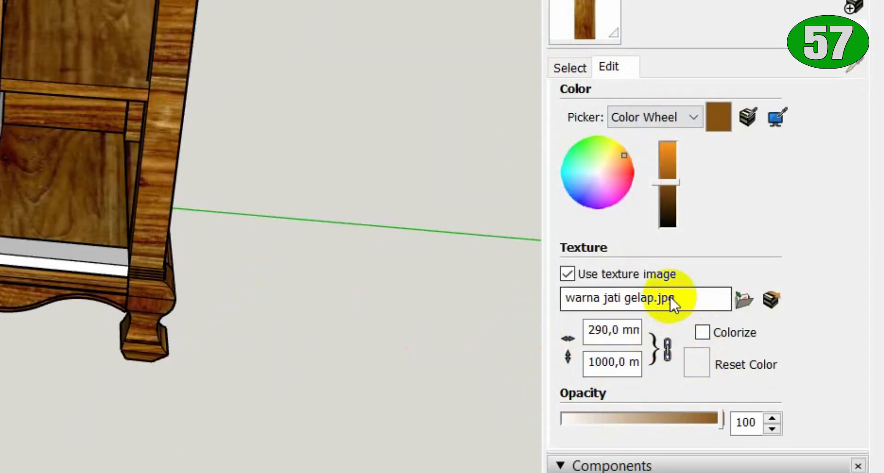
Paint the bare front ledge of the cabinet floor and the bare front leg with the vertical-grain wood
{"action": "left_click", "coordinate": [569, 70]}
{"action": "left_click", "coordinate": [745, 296]}
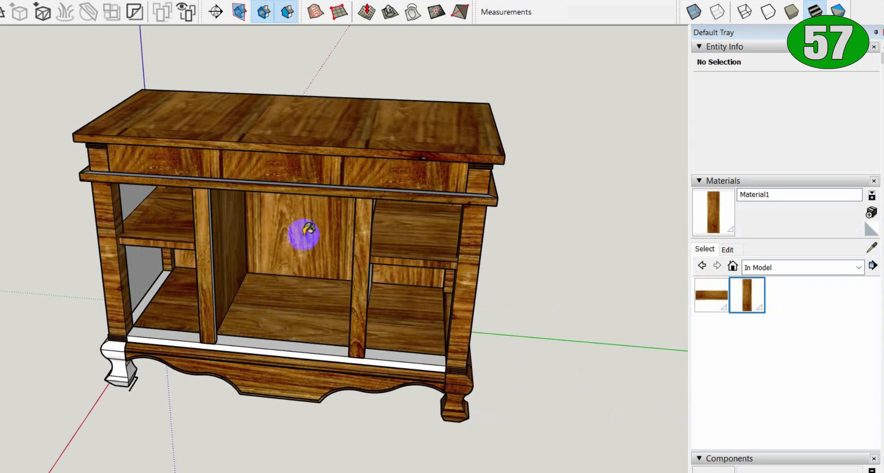
{"action": "left_click", "coordinate": [186, 337]}
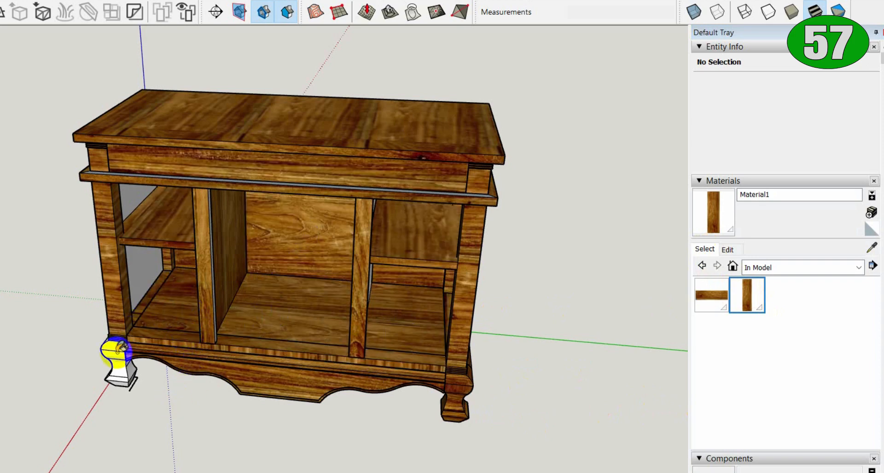
{"action": "left_click", "coordinate": [111, 357]}
Paint the back panel, the bare divider face and the bare inner wall of the side compartment with the vertical-grain wood
{"action": "middle_click_drag", "start_coordinate": [408, 405], "coordinate": [236, 400]}
{"action": "left_click", "coordinate": [332, 311]}
{"action": "left_click", "coordinate": [306, 318]}
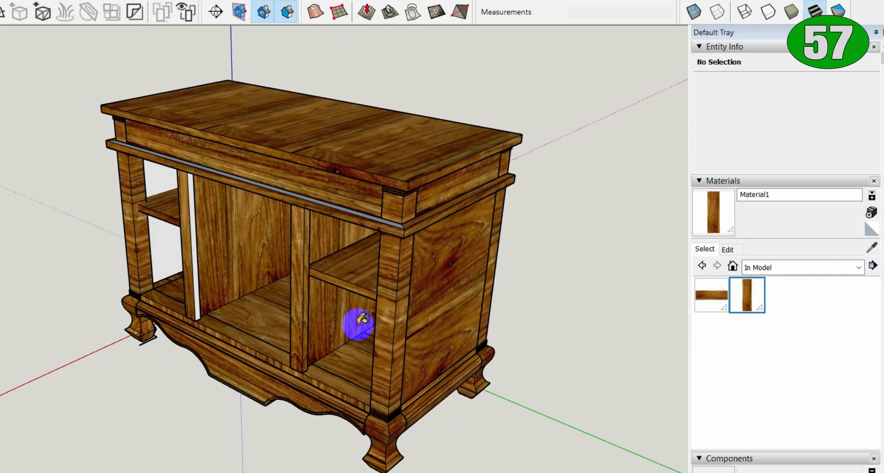
{"action": "left_click", "coordinate": [195, 272]}
{"action": "left_click", "coordinate": [161, 233]}
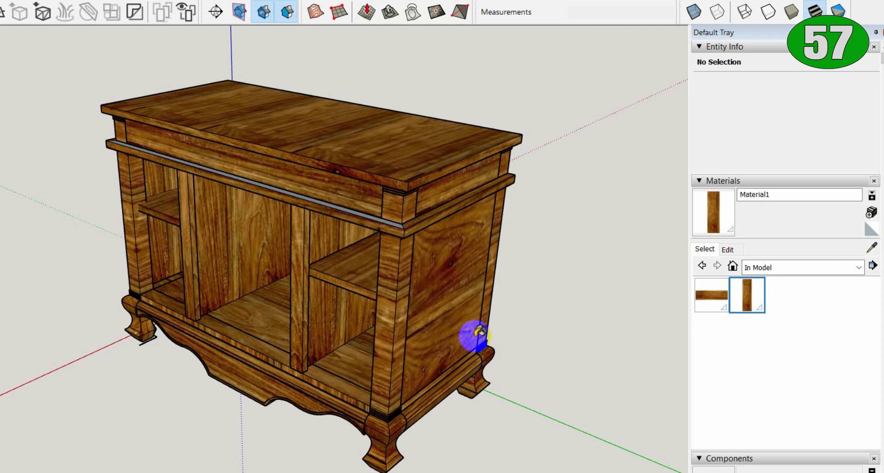
{"action": "key", "text": "space"}
{"action": "left_click", "coordinate": [460, 326]}
{"action": "left_click", "coordinate": [747, 297]}
{"action": "left_click", "coordinate": [453, 280]}
{"action": "key", "text": "ctrl+z"}
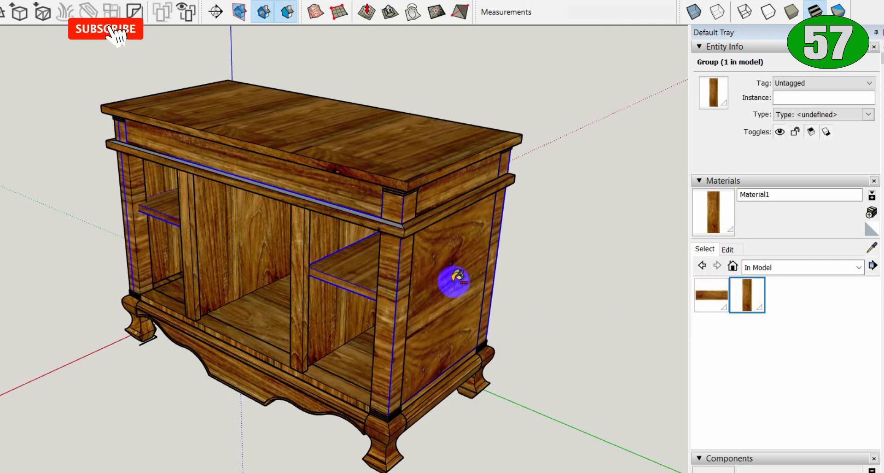
Open the side panel's group and paint the outer side panel with the vertical-grain wood
{"action": "key", "text": "space"}
{"action": "double_click", "coordinate": [452, 287]}
{"action": "left_click", "coordinate": [452, 287]}
{"action": "left_click", "coordinate": [751, 297]}
{"action": "left_click", "coordinate": [449, 275]}
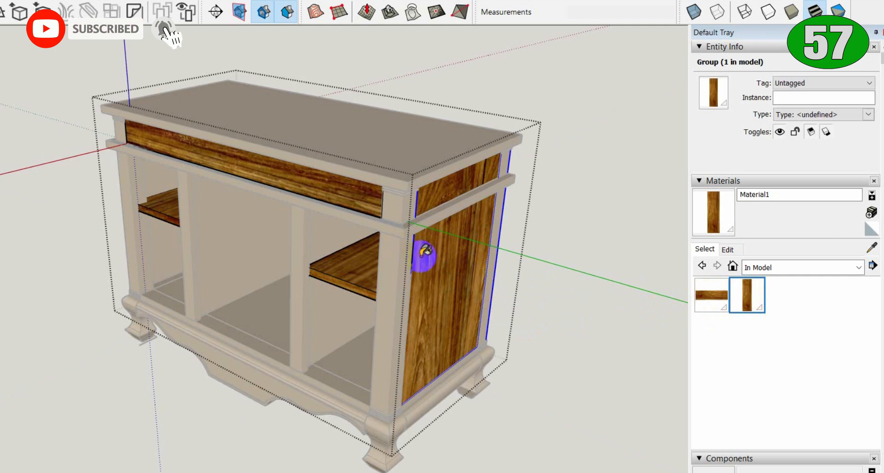
Paint the shelves in both side compartments with the vertical-grain wood, working inside their group
{"action": "key", "text": "space"}
{"action": "left_click", "coordinate": [634, 303]}
{"action": "double_click", "coordinate": [361, 275]}
{"action": "left_click", "coordinate": [712, 296]}
{"action": "left_click", "coordinate": [357, 269]}
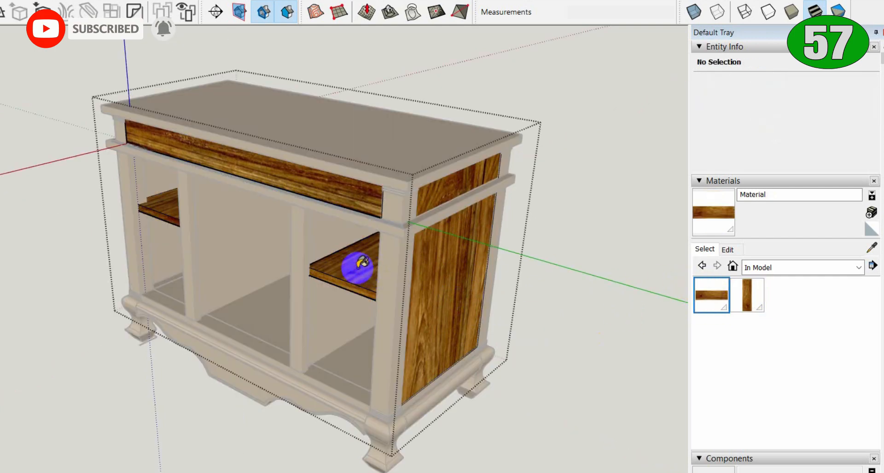
{"action": "left_click", "coordinate": [744, 295]}
{"action": "left_click", "coordinate": [375, 273]}
{"action": "left_click", "coordinate": [166, 208]}
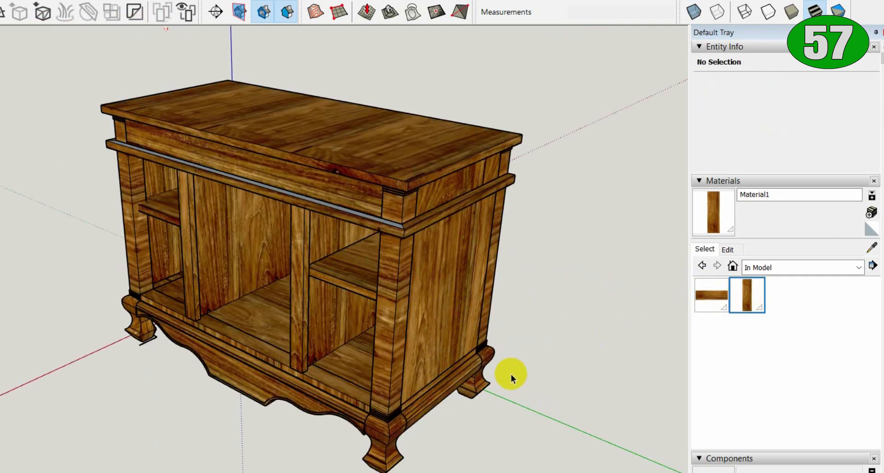
Open the group with the tabletop and corner posts and paint all four posts with the vertical-grain wood
{"action": "double_click", "coordinate": [381, 333]}
{"action": "left_click", "coordinate": [747, 294]}
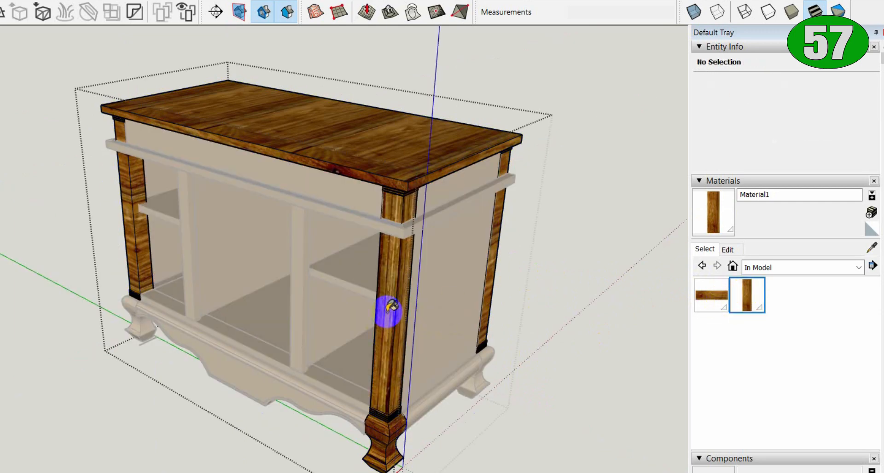
{"action": "left_click", "coordinate": [491, 287]}
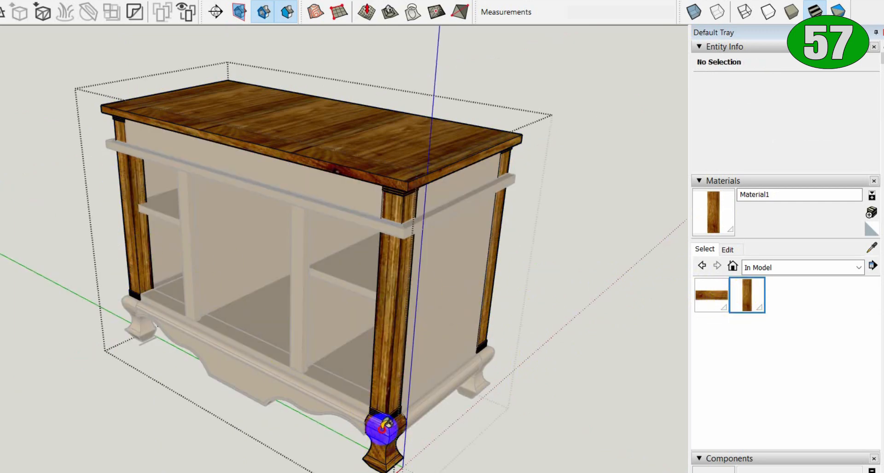
{"action": "middle_click_drag", "start_coordinate": [578, 306], "coordinate": [175, 350]}
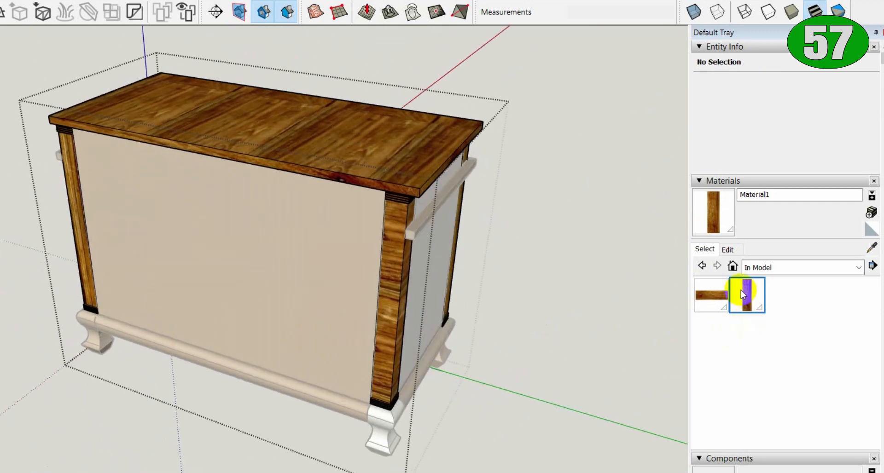
{"action": "left_click", "coordinate": [744, 295]}
{"action": "left_click", "coordinate": [400, 311]}
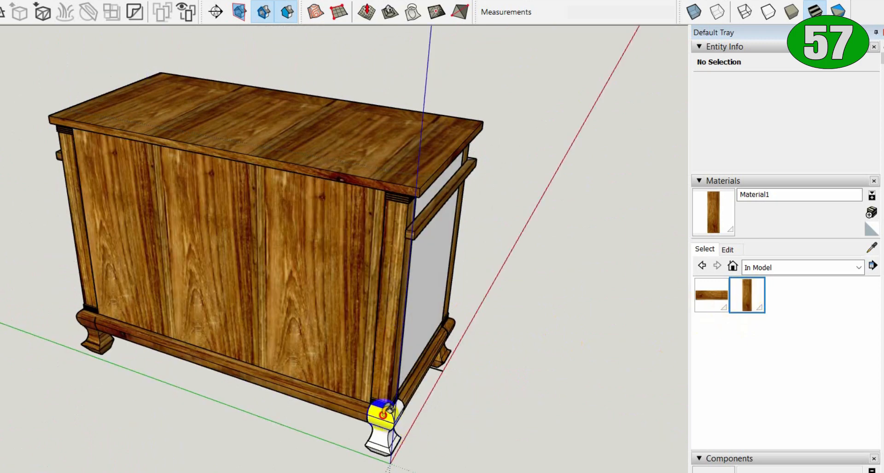
Paint the bare rear leg and the bare side panel above and below the ledge with the vertical-grain wood
{"action": "left_click", "coordinate": [383, 416]}
{"action": "left_click", "coordinate": [436, 286]}
{"action": "left_click", "coordinate": [437, 188]}
Paint the remaining bare divider faces and the bare top strip of the front ledge with the vertical-grain wood
{"action": "mouse_move", "coordinate": [478, 233]}
{"action": "middle_mouse_down"}
{"action": "mouse_move", "coordinate": [322, 331]}
{"action": "mouse_move", "coordinate": [440, 280]}
{"action": "middle_mouse_up"}
{"action": "left_click", "coordinate": [349, 240]}
{"action": "left_click", "coordinate": [245, 290]}
{"action": "left_click", "coordinate": [246, 274]}
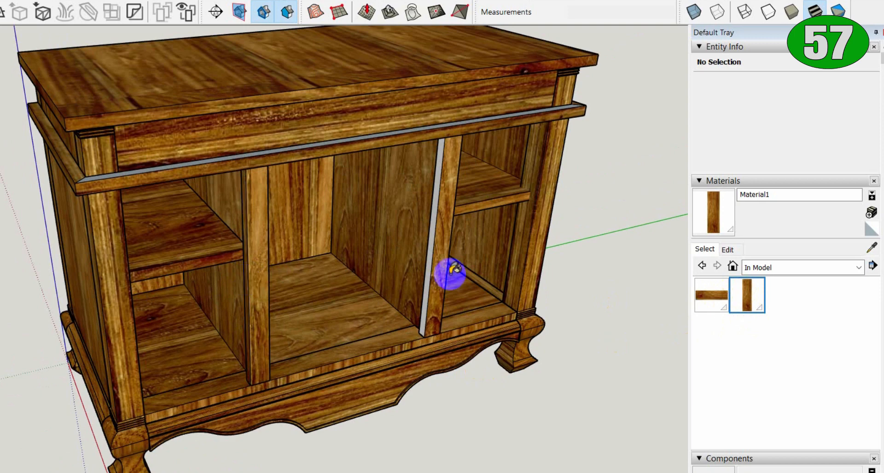
{"action": "left_click", "coordinate": [422, 276]}
{"action": "left_click", "coordinate": [306, 145]}
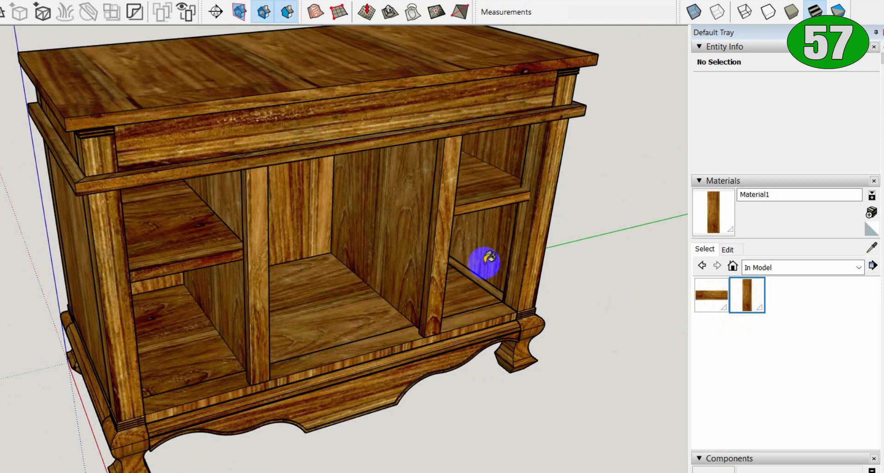